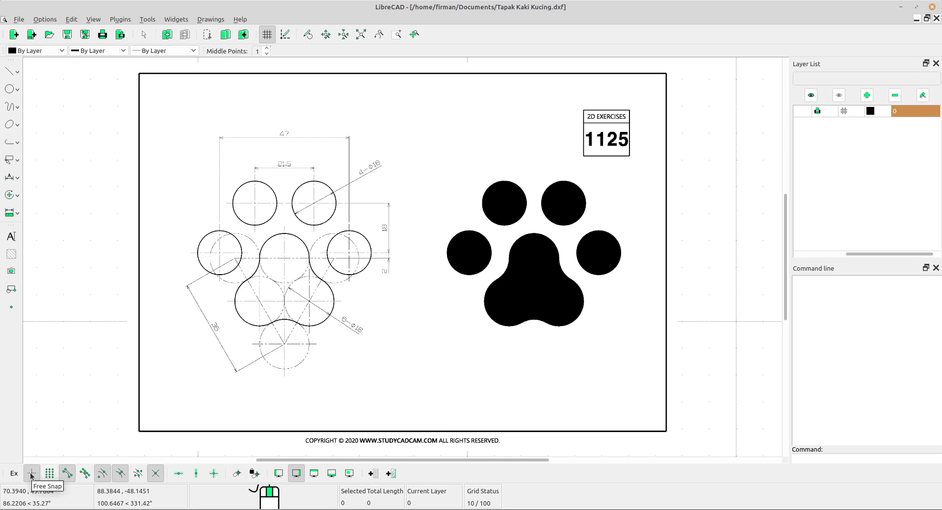
Step: Review the enabled snap modes and examine the reference paw drawing's dimensions around the central pad circles
left_click(69, 474)
left_click(121, 475)
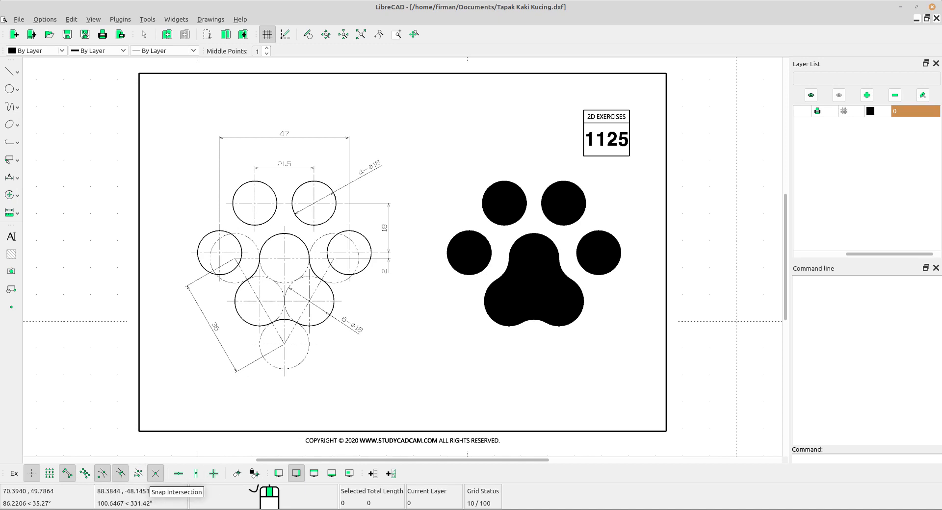
scroll(417, 329, "down", 2)
scroll(401, 219, "up", 3)
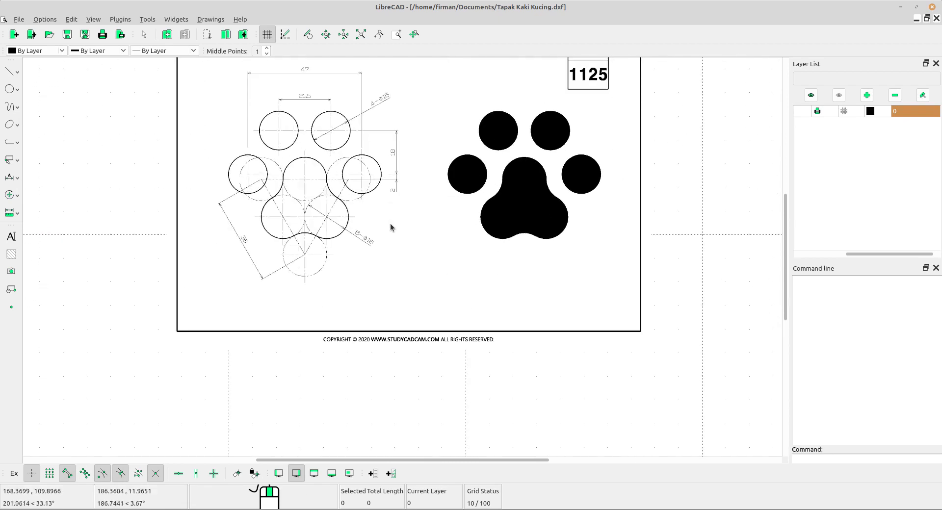
scroll(391, 226, "up", 3)
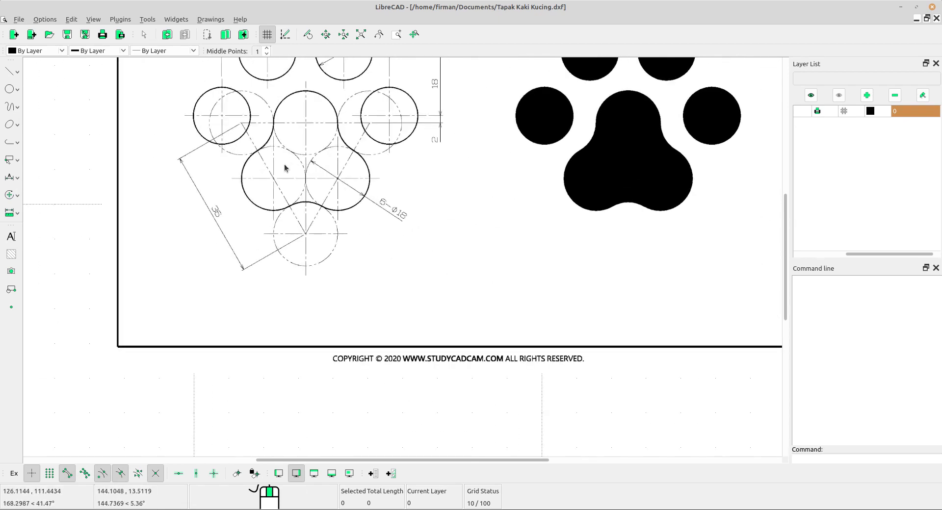
scroll(317, 201, "up", 2)
middle_click_drag(317, 201, 249, 158)
scroll(269, 172, "down", 1)
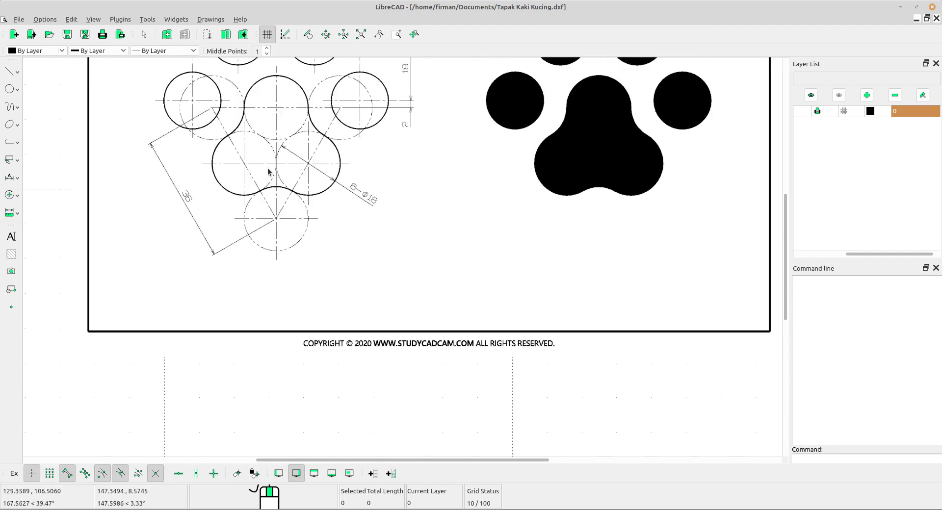
Step: Draw a circle of radius 9 by its center in the empty area left of the reference sheet
left_click(17, 91)
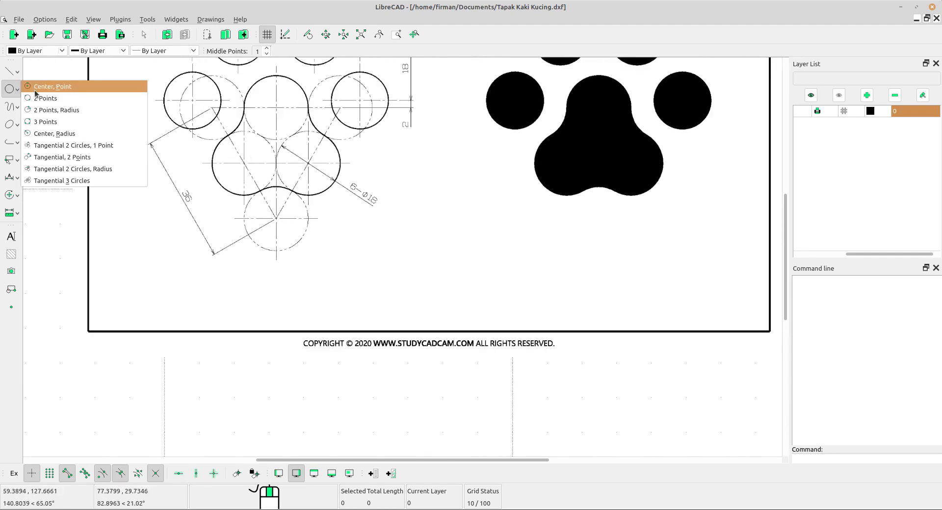
left_click(58, 92)
middle_click_drag(263, 246, 250, 126)
scroll(250, 127, "down", 3)
middle_click_drag(167, 106, 389, 270)
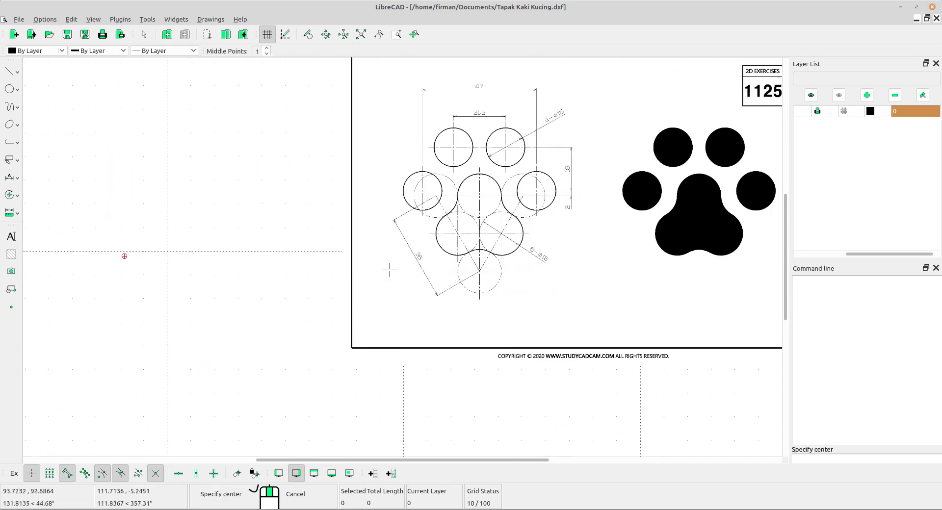
scroll(272, 196, "up", 1)
scroll(272, 197, "up", 1)
middle_click_drag(271, 195, 279, 216)
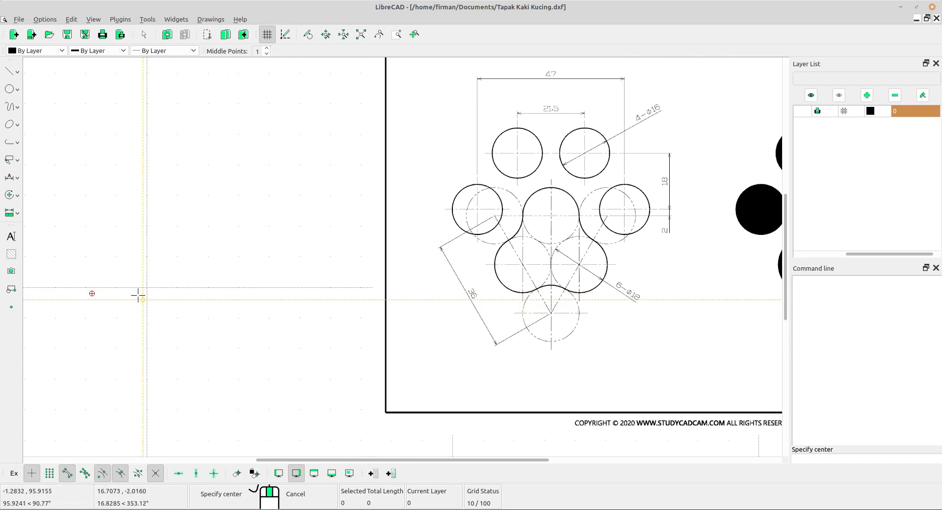
left_click(121, 273)
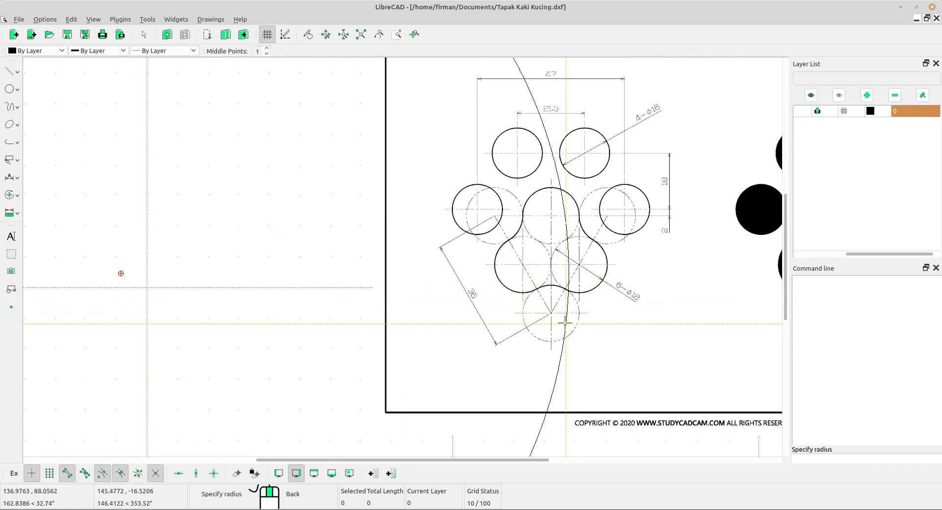
scroll(648, 319, "up", 3)
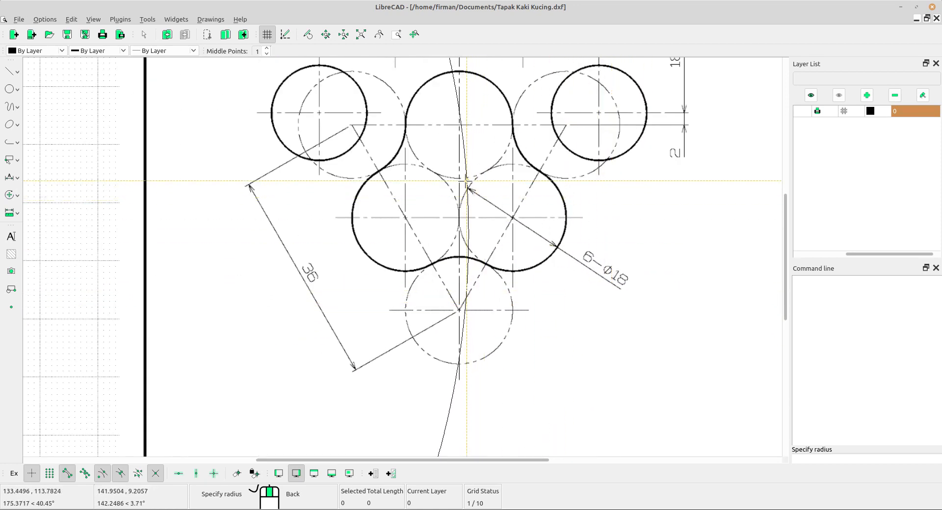
scroll(610, 281, "up", 3)
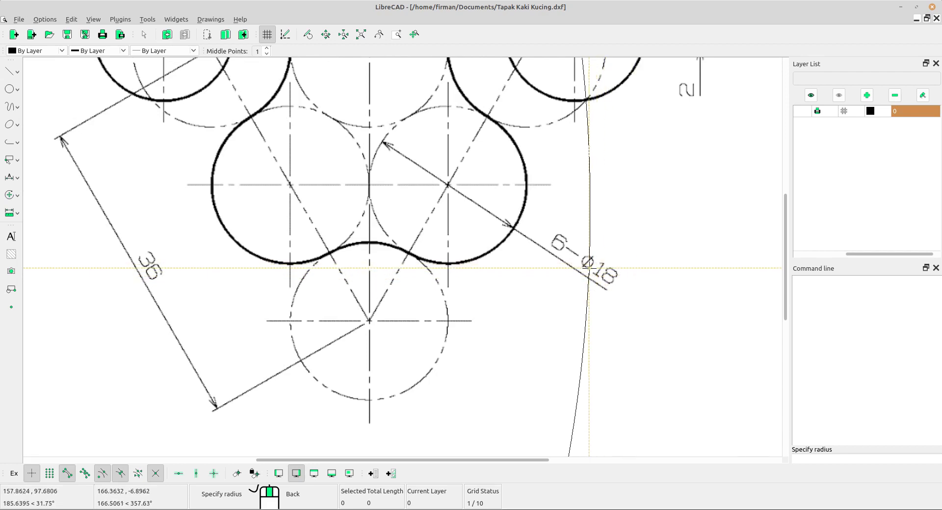
scroll(611, 264, "down", 1)
scroll(611, 264, "down", 6)
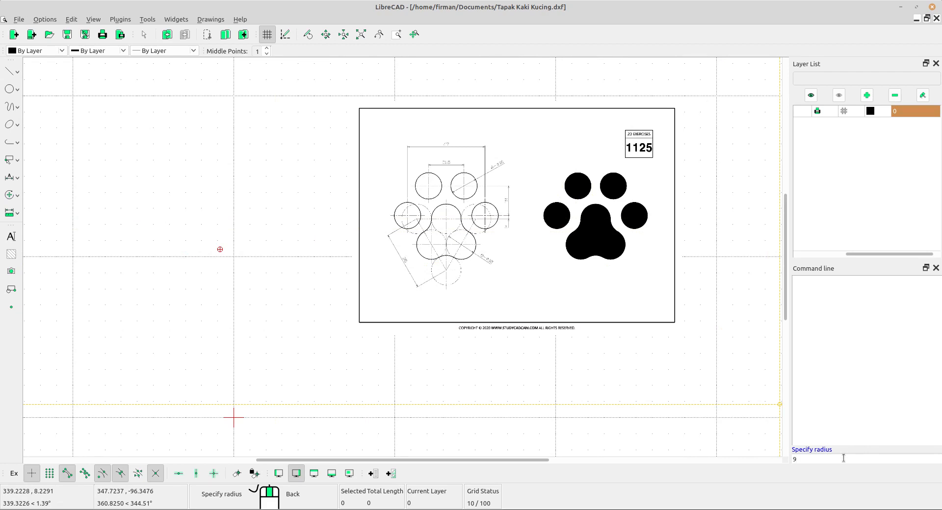
key("Return")
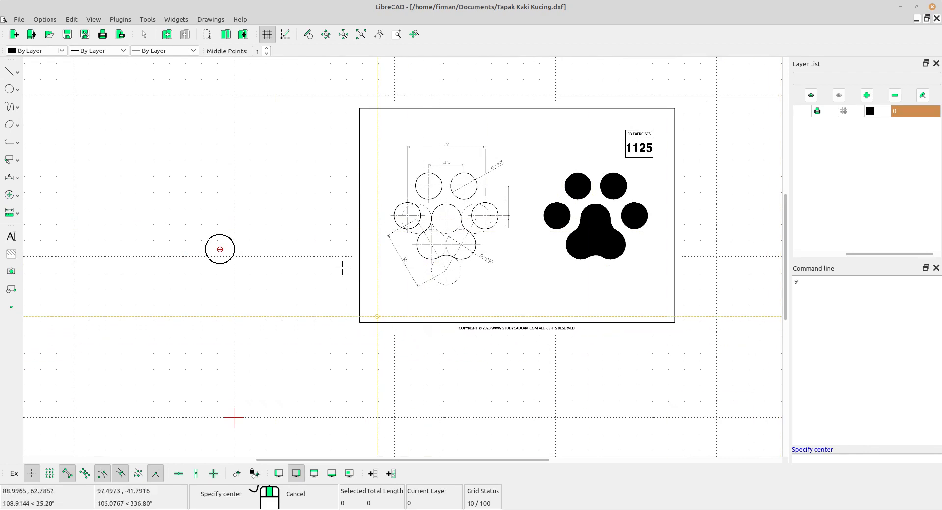
right_click(267, 231)
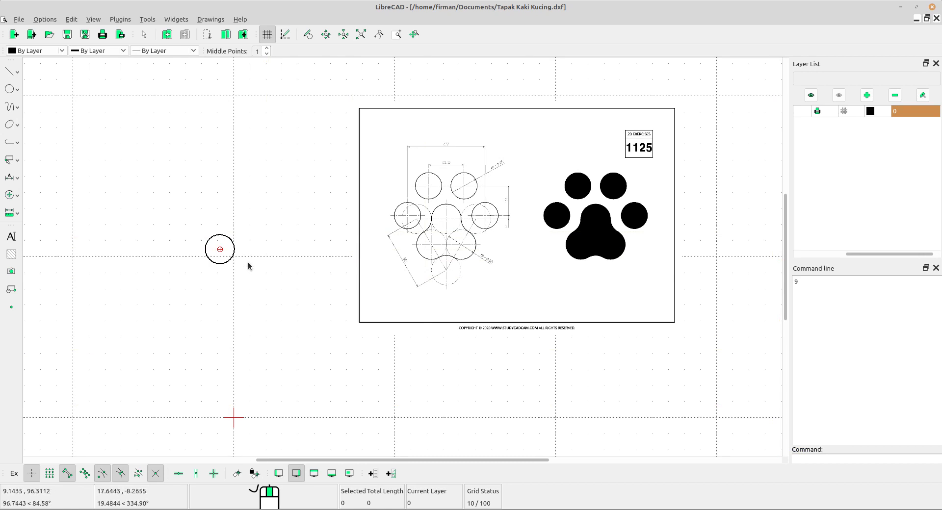
Step: Copy the circle from its left quadrant to its right quadrant, keeping the original so the two circles touch
left_click(221, 250)
scroll(220, 250, "up", 4)
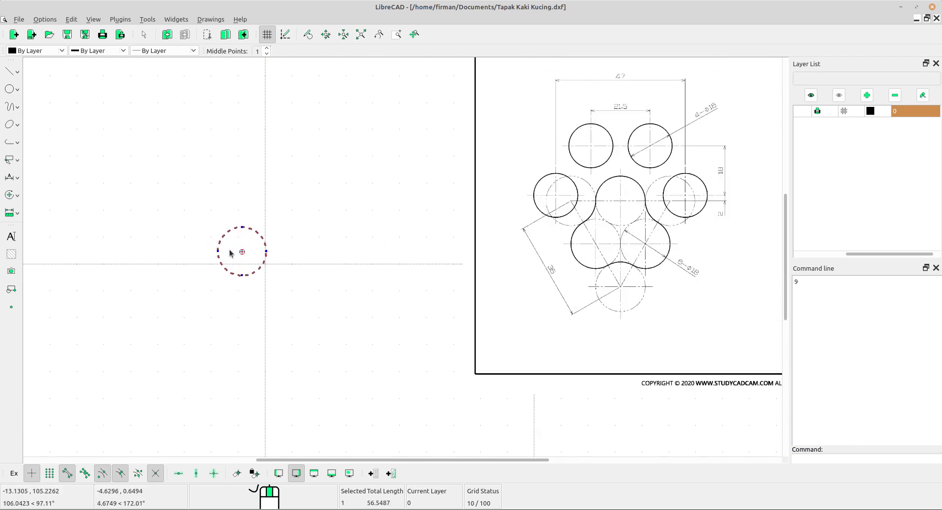
left_click(15, 201)
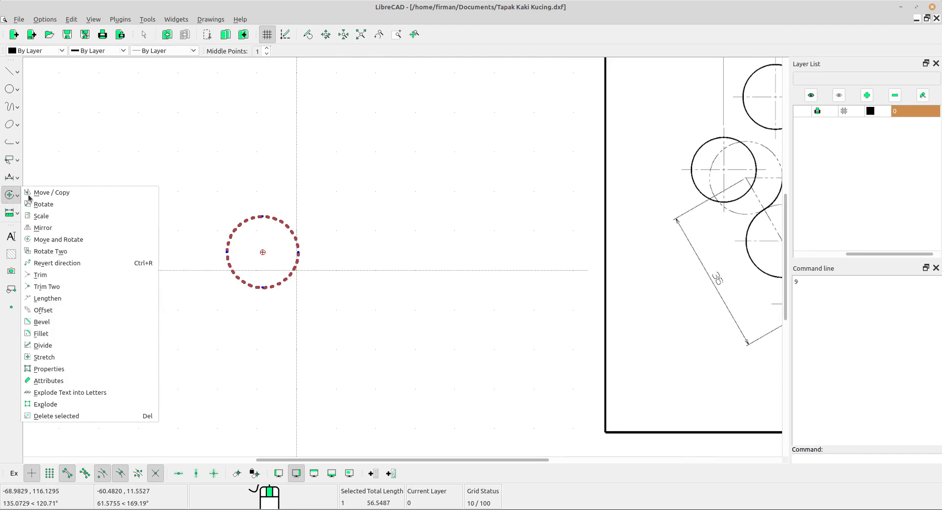
left_click(29, 191)
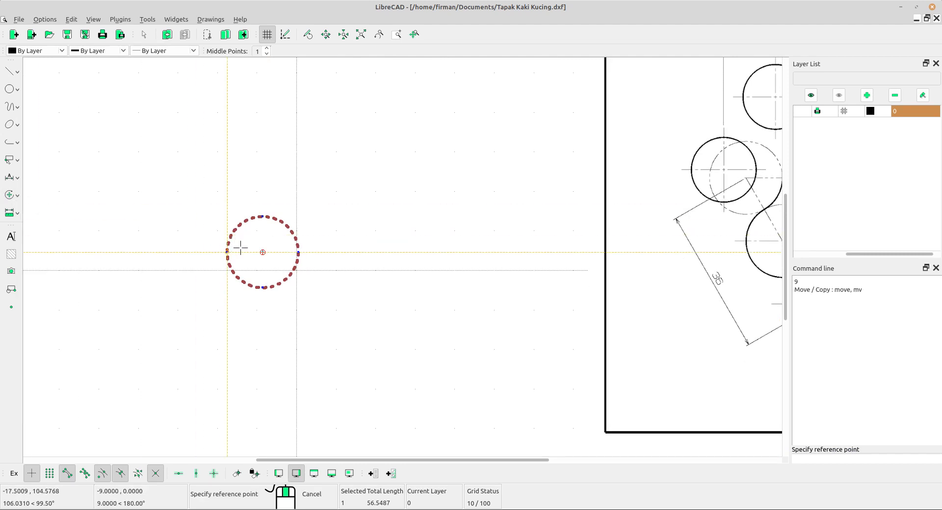
scroll(241, 247, "up", 2)
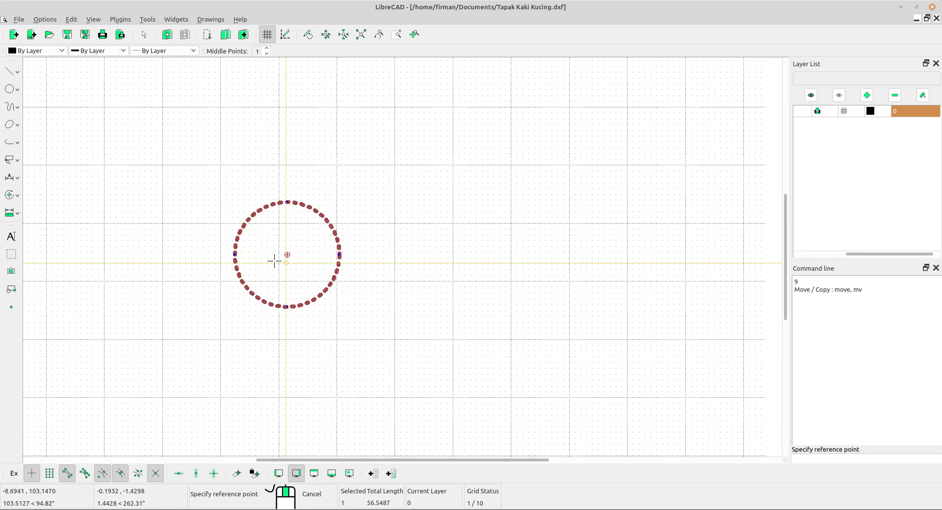
left_click(235, 254)
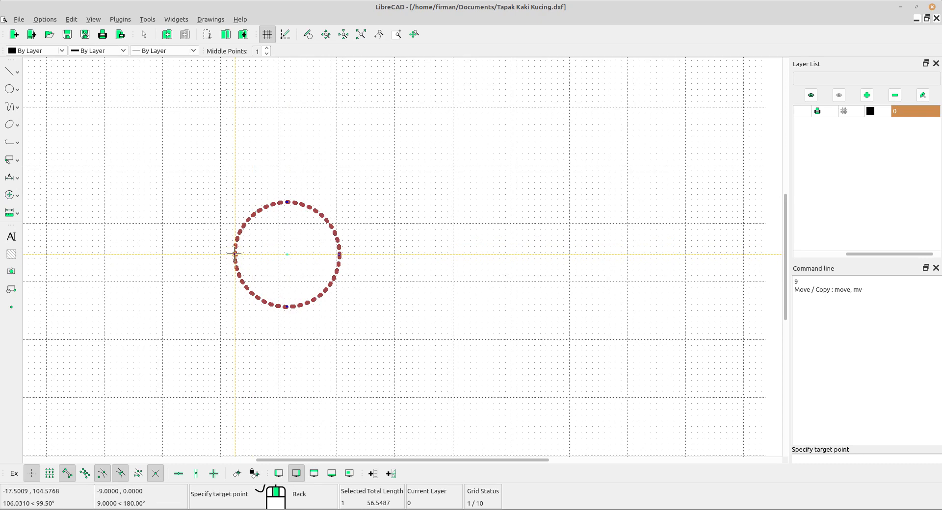
left_click(340, 254)
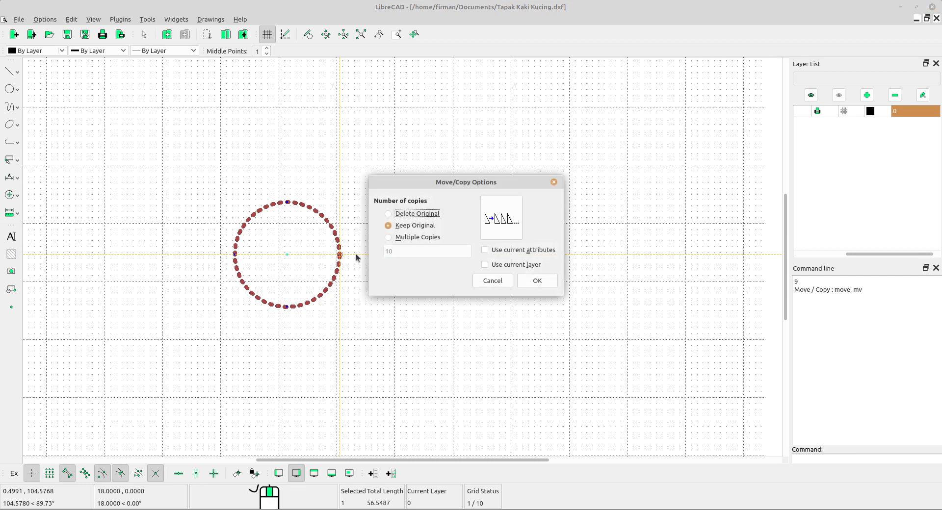
left_click(543, 283)
scroll(486, 278, "down", 3)
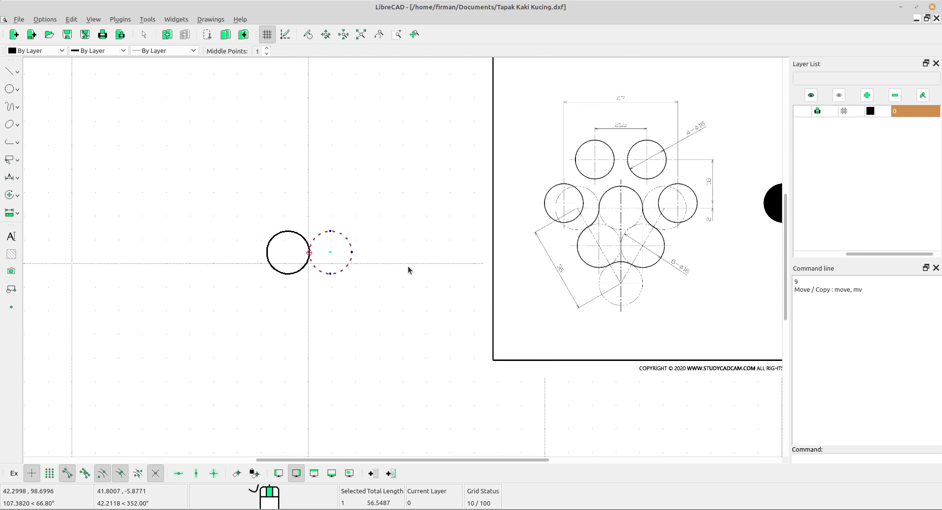
key("Escape")
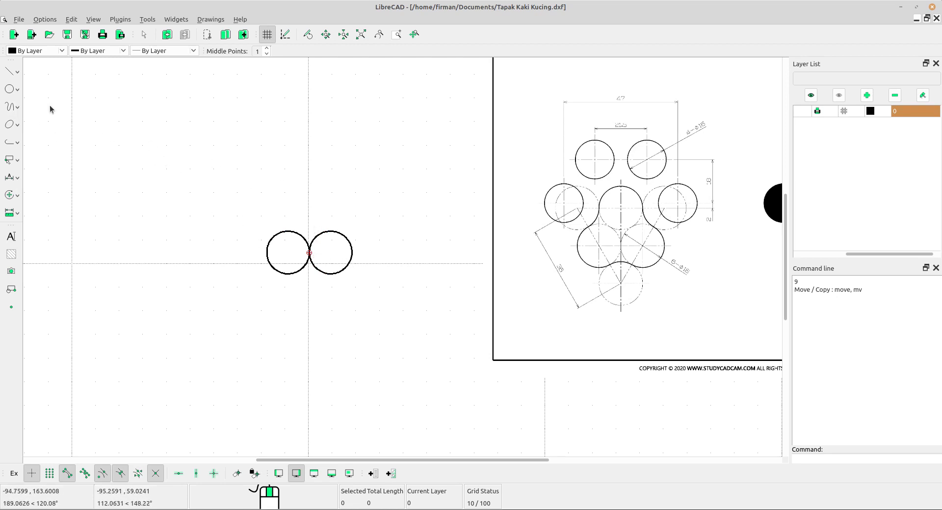
Step: Draw a radius 9 circle tangent to both circles, placed above them
left_click(13, 94)
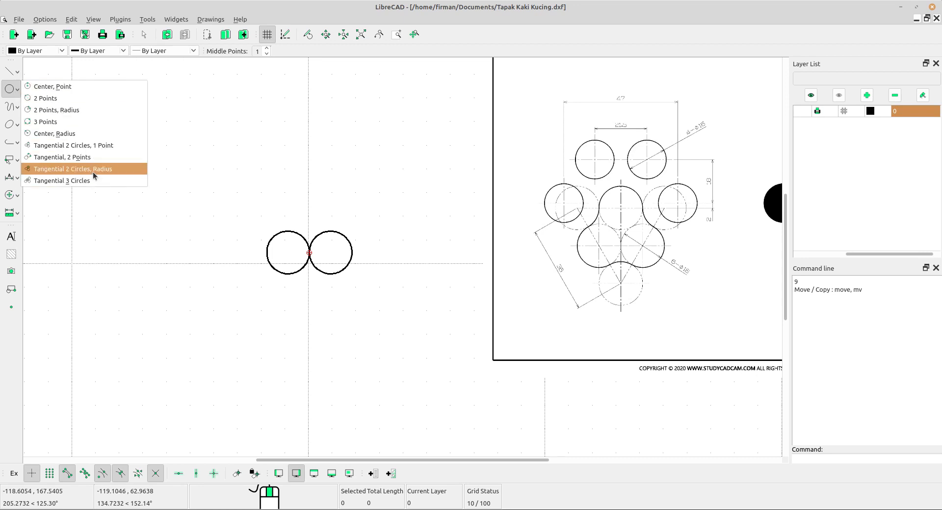
left_click(107, 169)
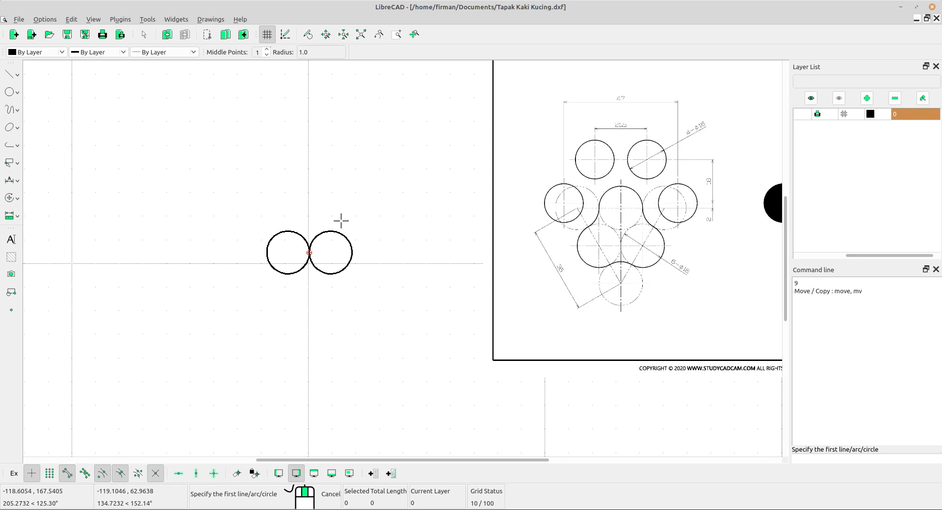
scroll(366, 231, "up", 2)
middle_click_drag(368, 227, 322, 235)
left_click(235, 241)
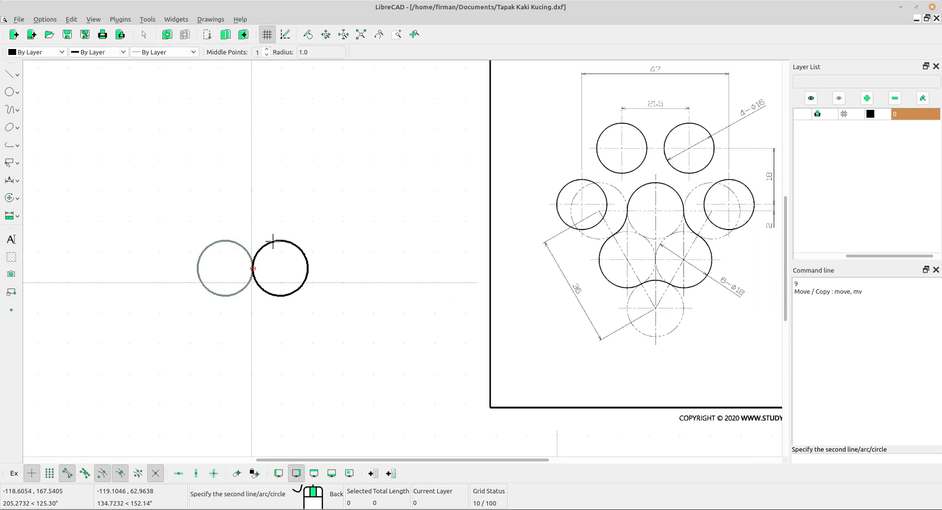
left_click(269, 242)
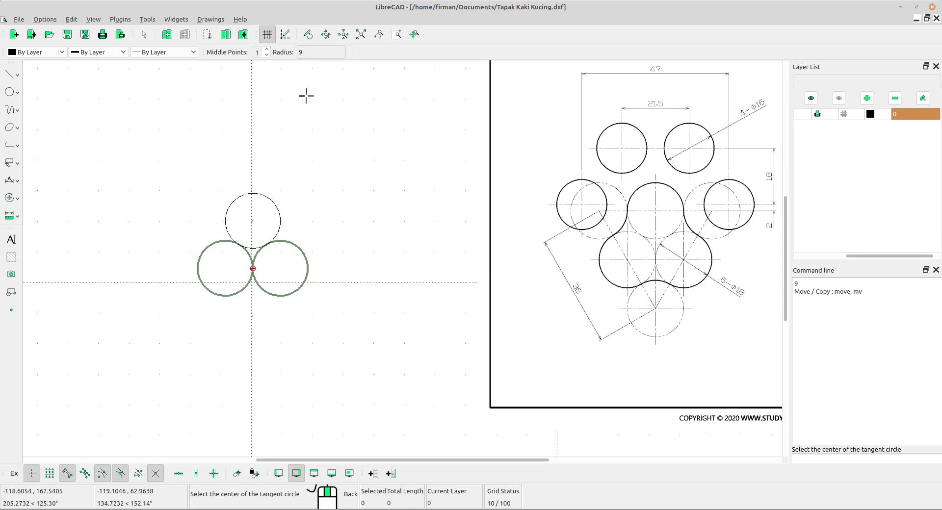
left_click(267, 223)
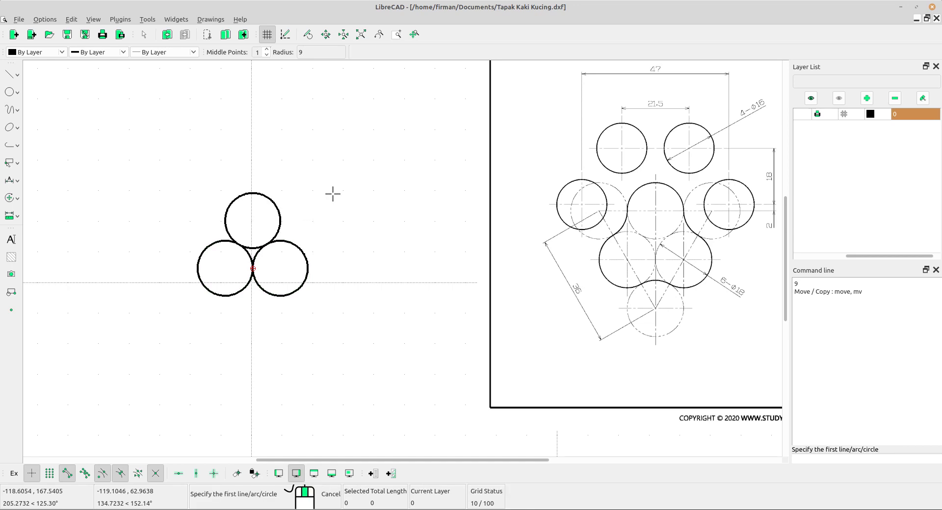
key("Escape")
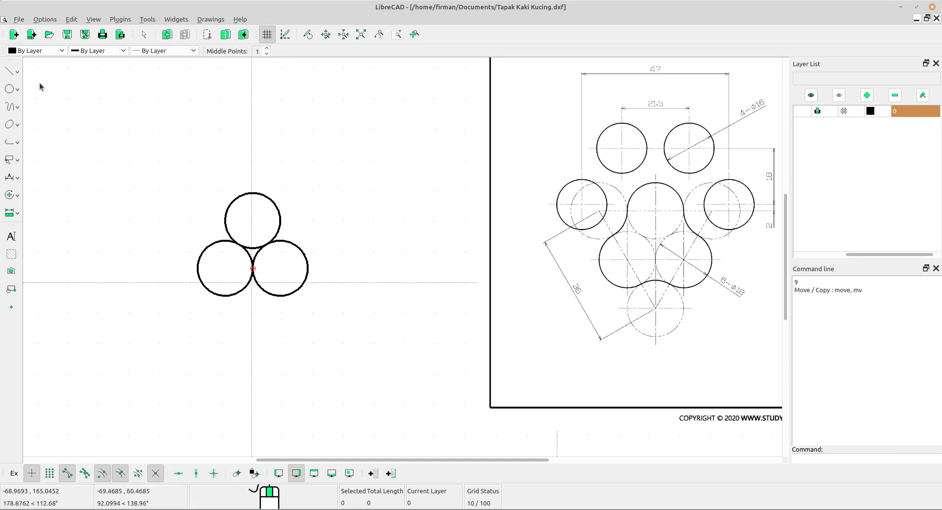
Step: Draw a vertical line of length 200, with its middle snapped to the center of the upper circle
left_click(17, 75)
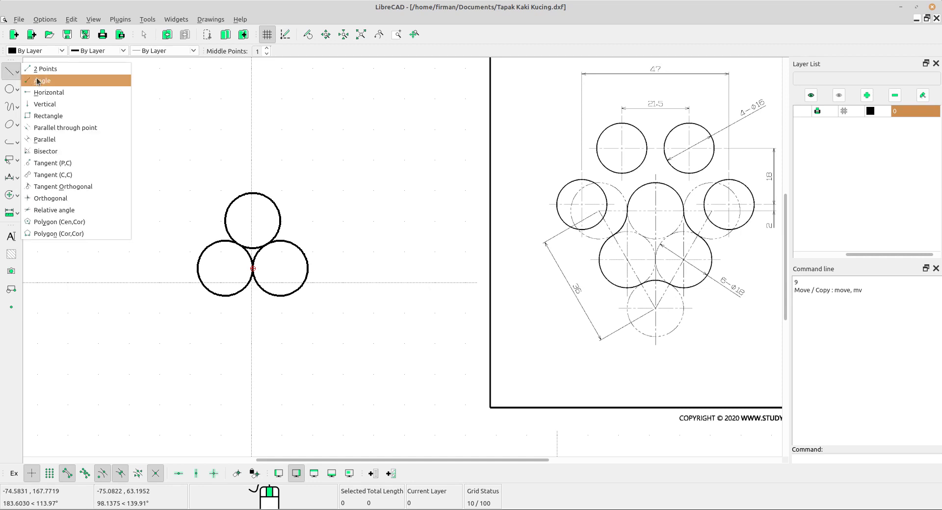
left_click(60, 104)
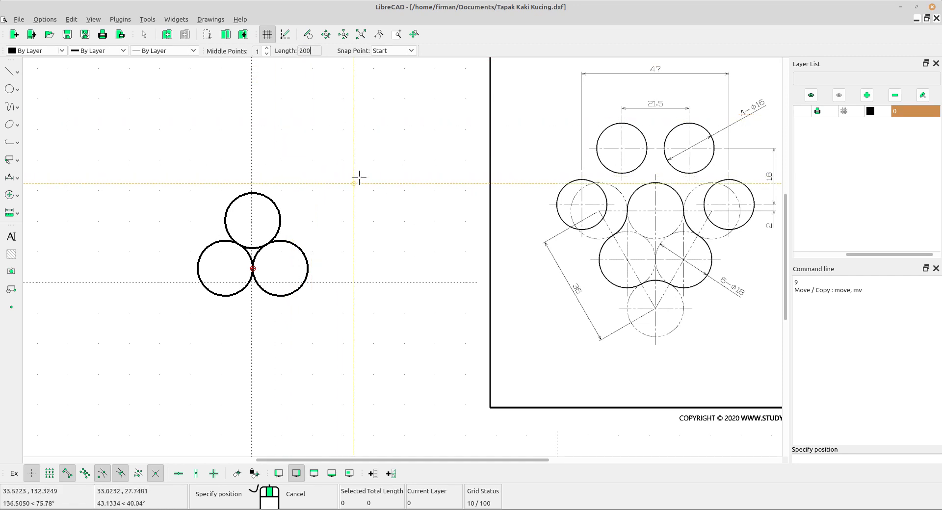
left_click(392, 51)
left_click(390, 69)
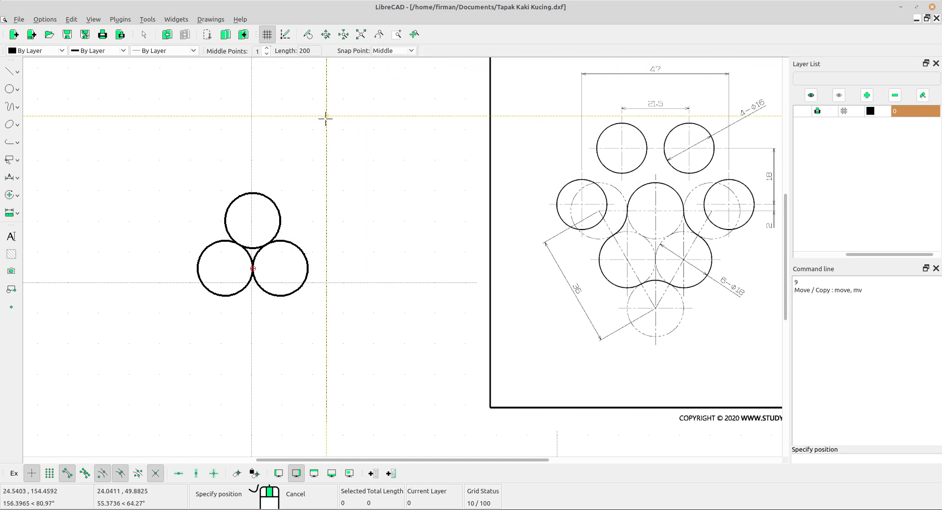
scroll(253, 224, "up", 1)
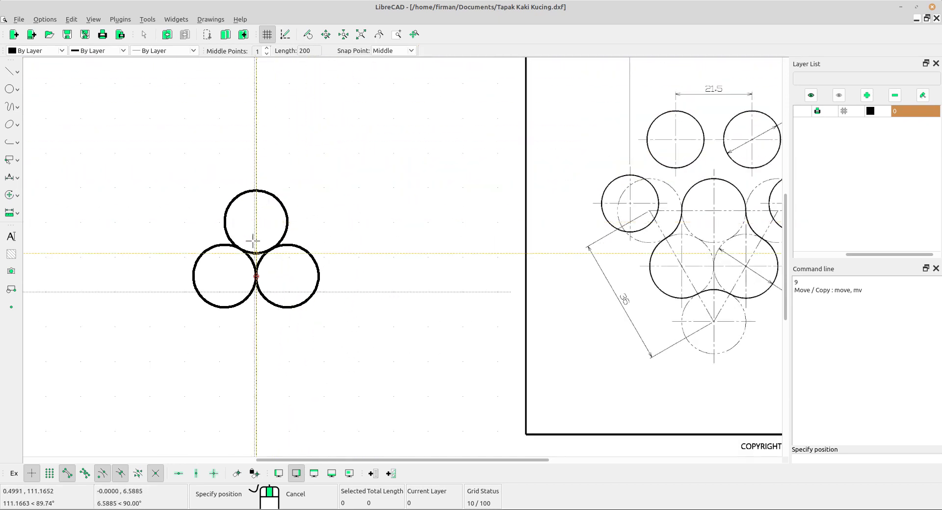
scroll(260, 236, "up", 2)
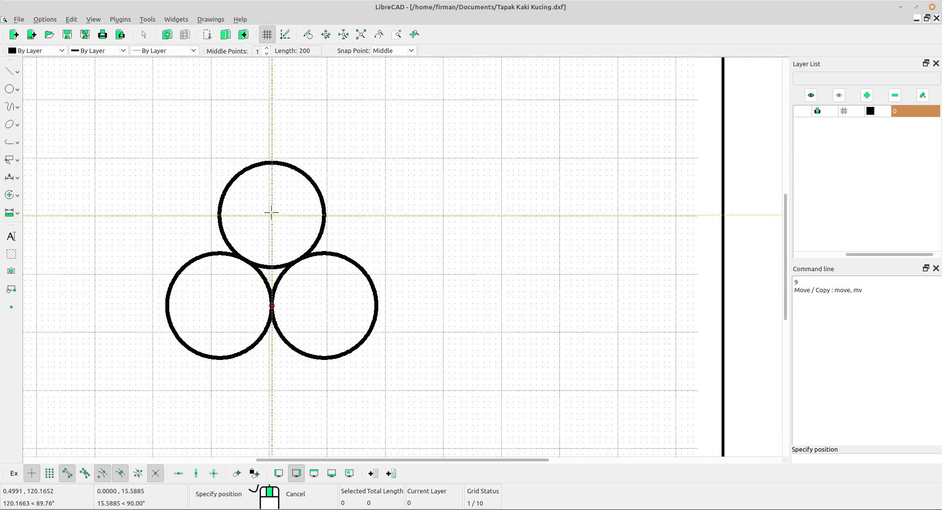
scroll(271, 212, "up", 2)
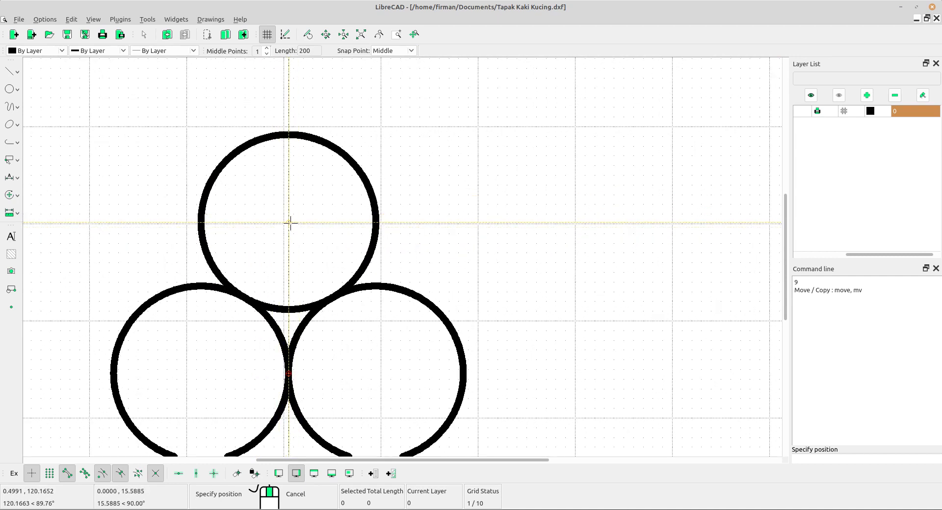
scroll(479, 217, "down", 5)
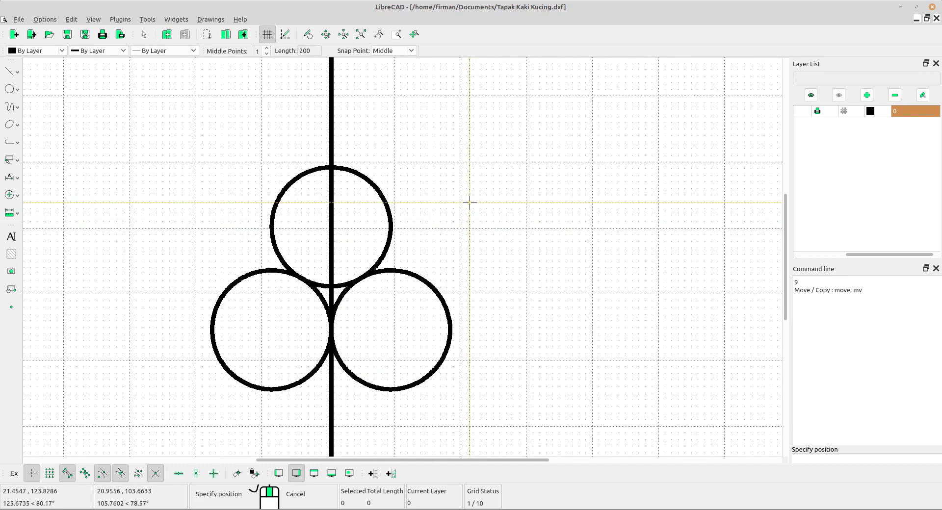
middle_click_drag(469, 201, 396, 262)
scroll(410, 224, "down", 2)
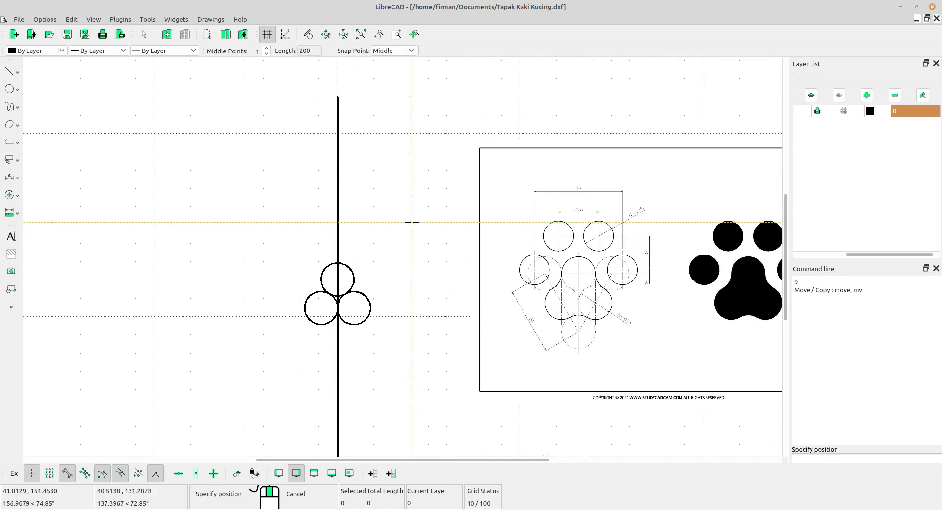
Step: Draw a horizontal line of length 47, with its middle snapped to the center of the upper circle
scroll(410, 224, "up", 2)
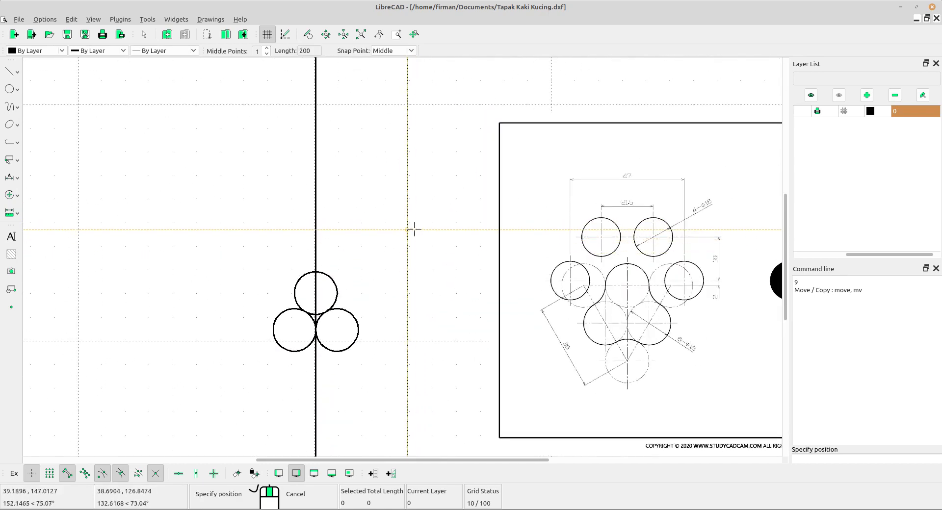
right_click(416, 233)
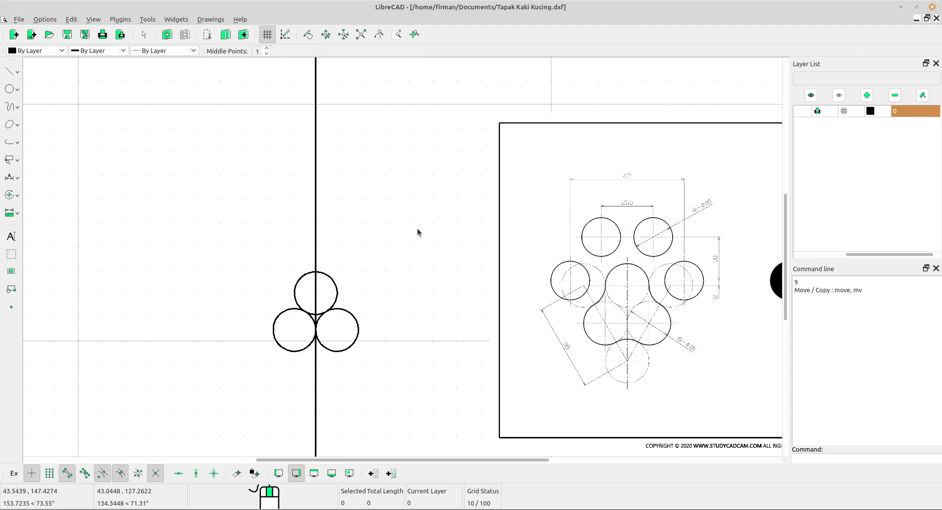
middle_click_drag(435, 249, 302, 214)
scroll(303, 213, "up", 1)
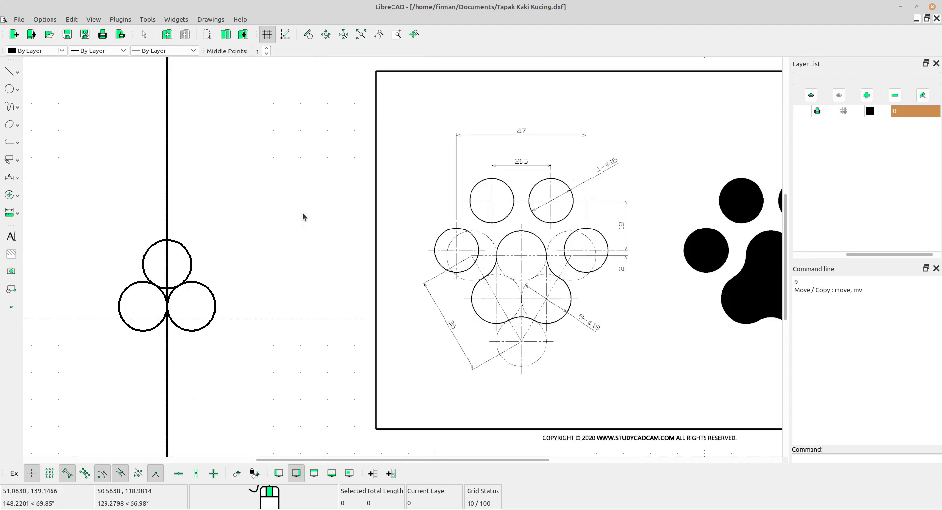
left_click(12, 72)
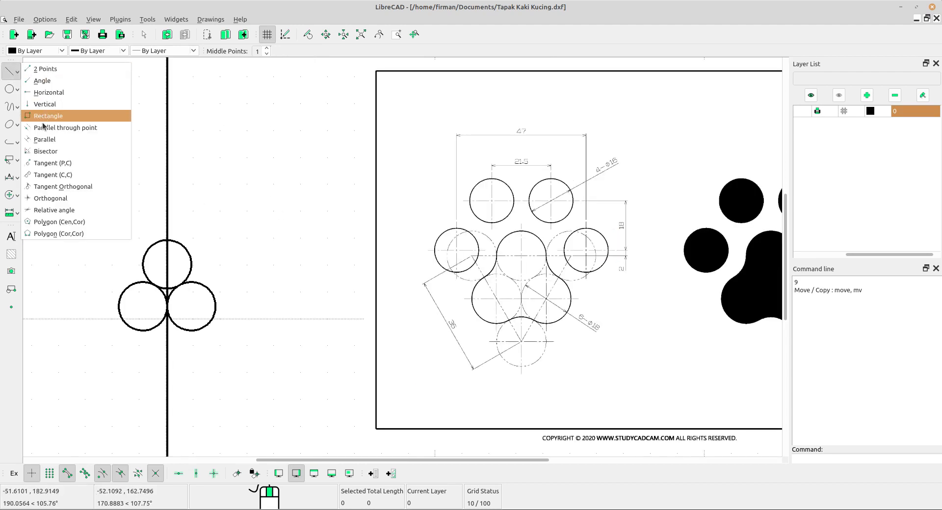
left_click(56, 93)
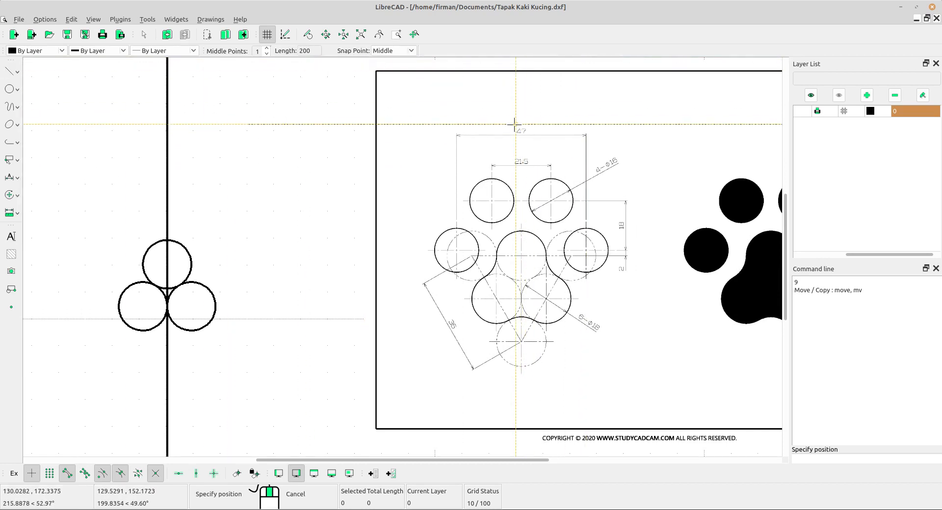
double_click(307, 50)
type("47")
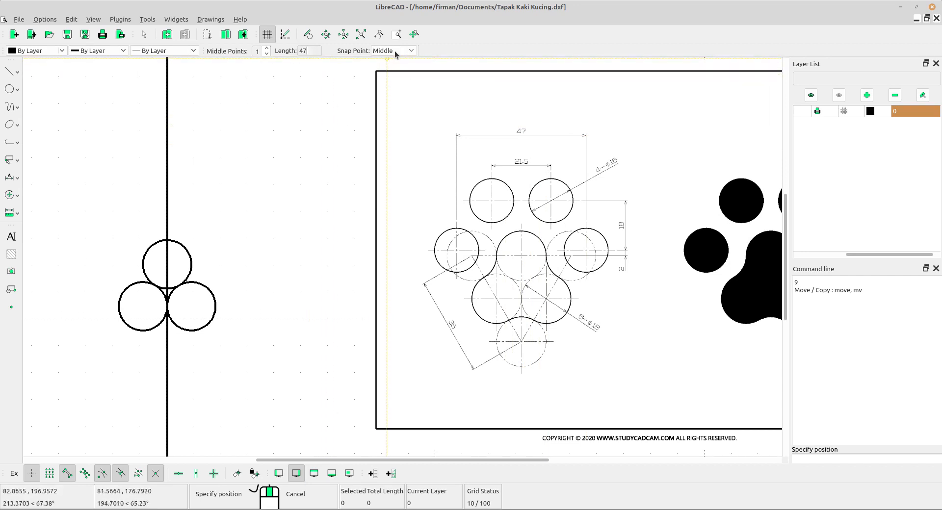
scroll(185, 247, "up", 2)
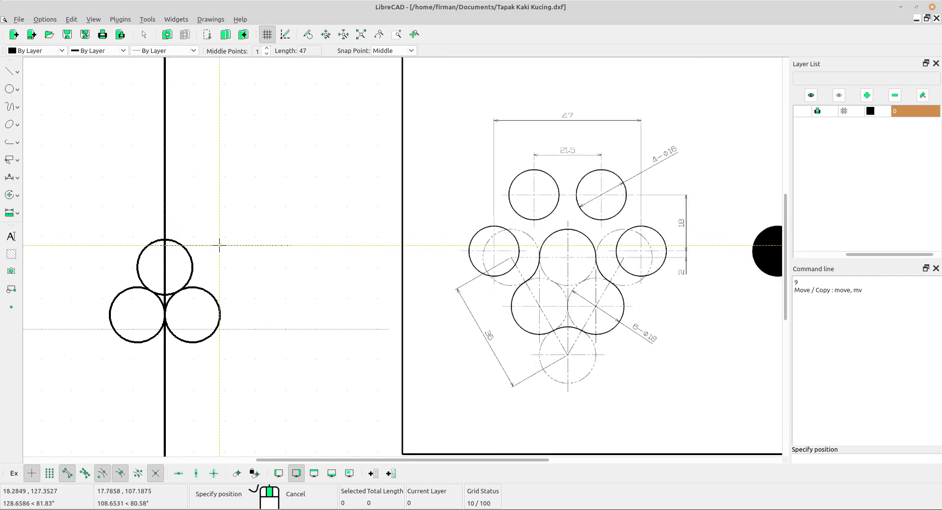
scroll(177, 264, "up", 2)
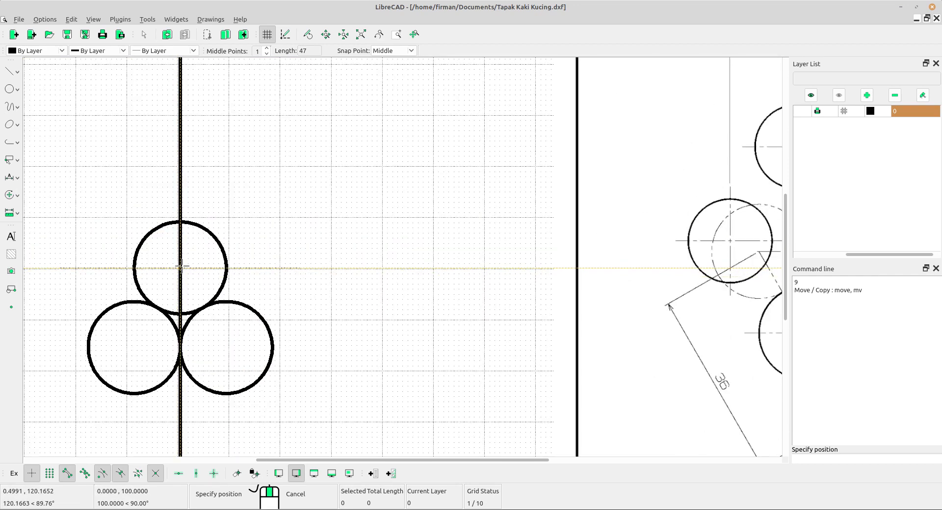
scroll(292, 258, "down", 1)
scroll(366, 259, "down", 3)
middle_click_drag(406, 283, 338, 295)
right_click(313, 214)
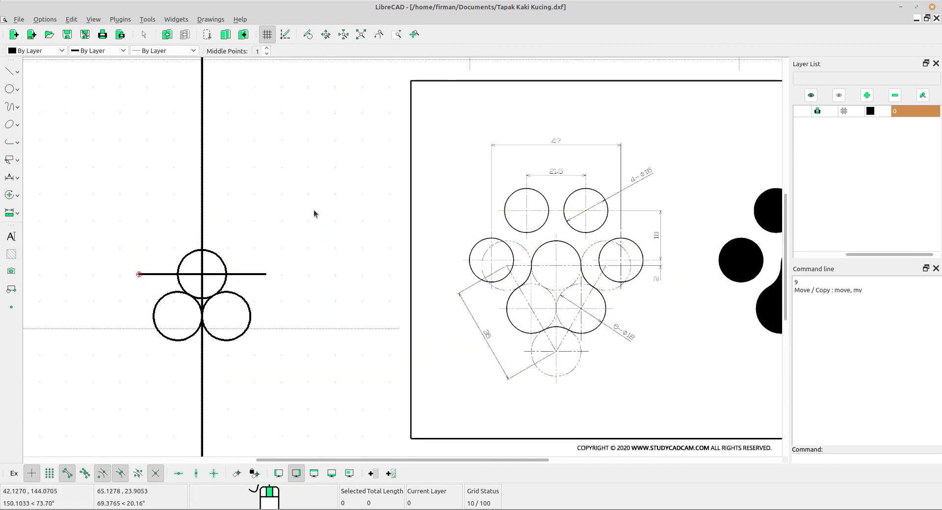
Step: Add a parallel line at distance 2 above the horizontal line through the upper circle's center
left_click(13, 77)
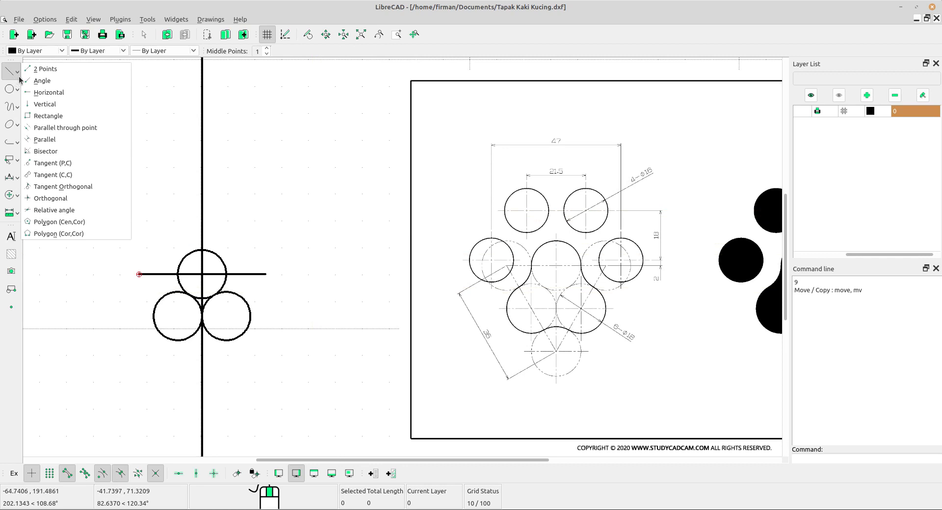
left_click(53, 140)
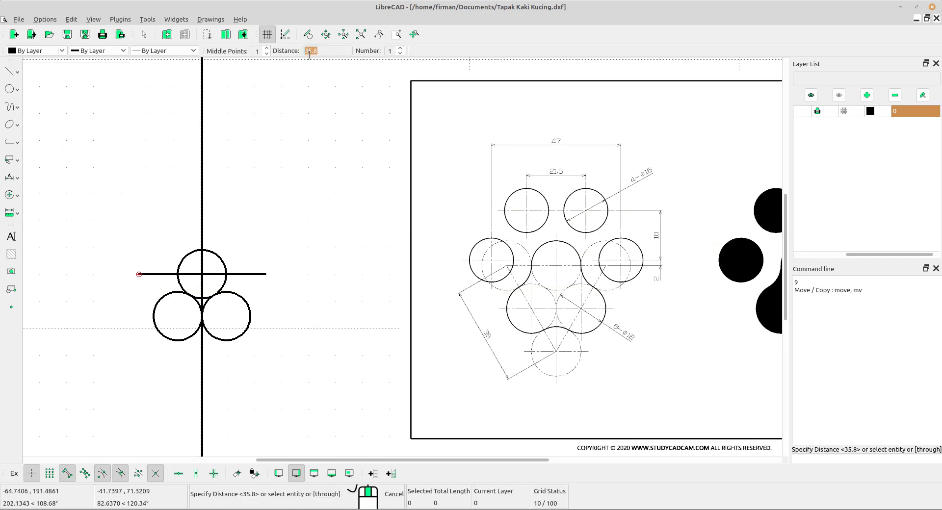
type("2")
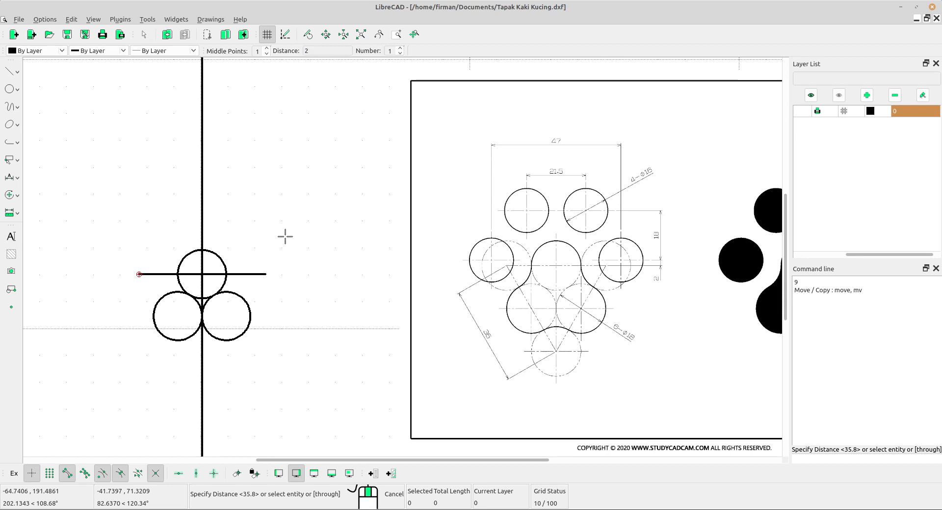
left_click(247, 269)
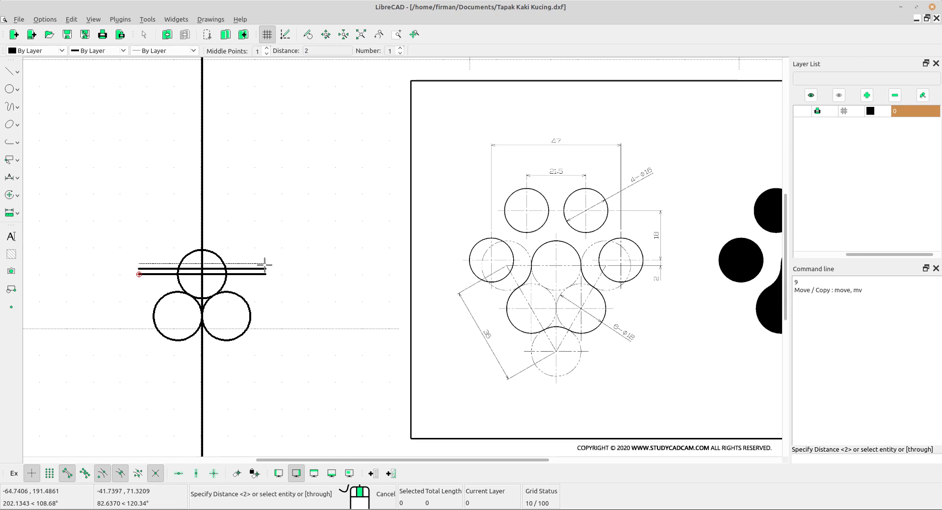
right_click(290, 161)
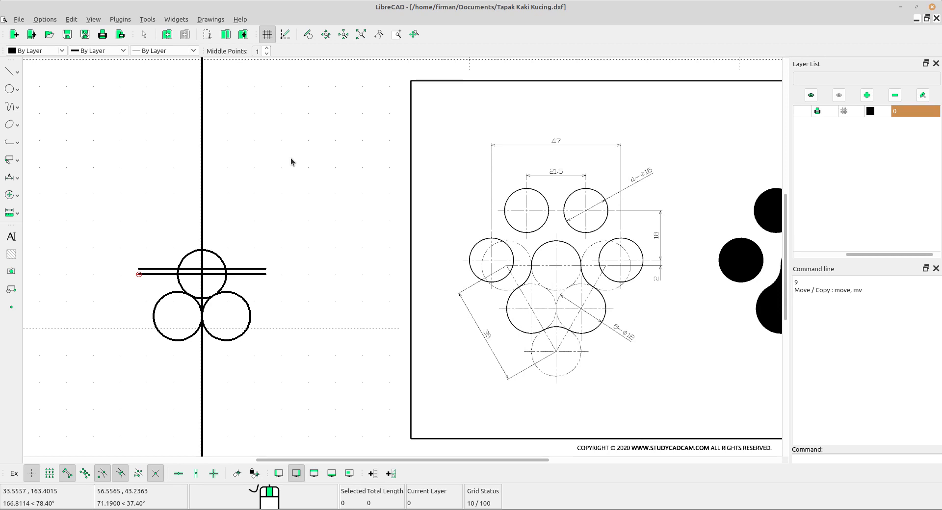
Step: Add a parallel line at distance 18 above the upper of the two horizontal lines
left_click(10, 72)
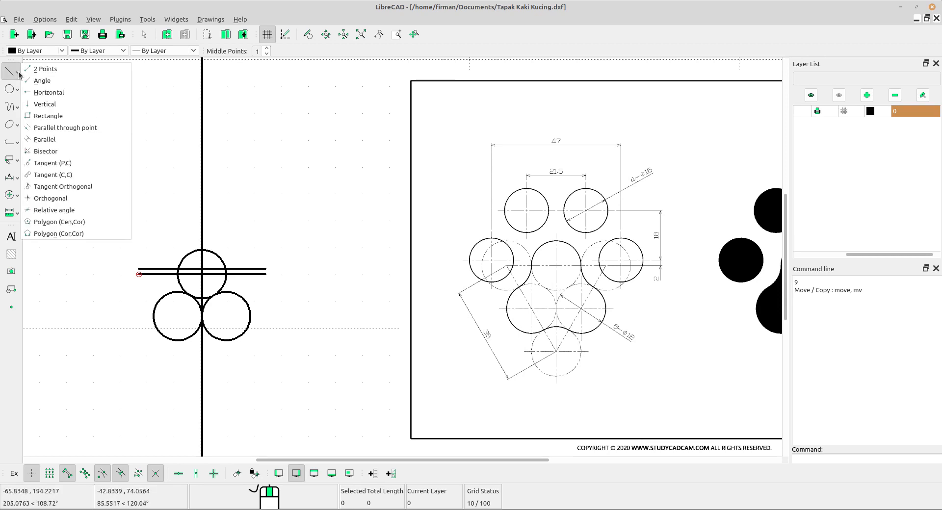
left_click(50, 140)
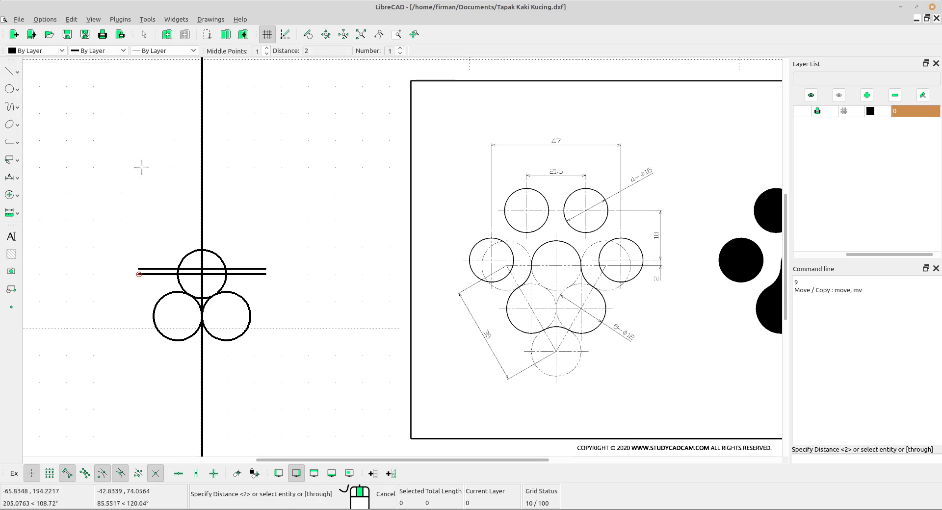
left_click(316, 52)
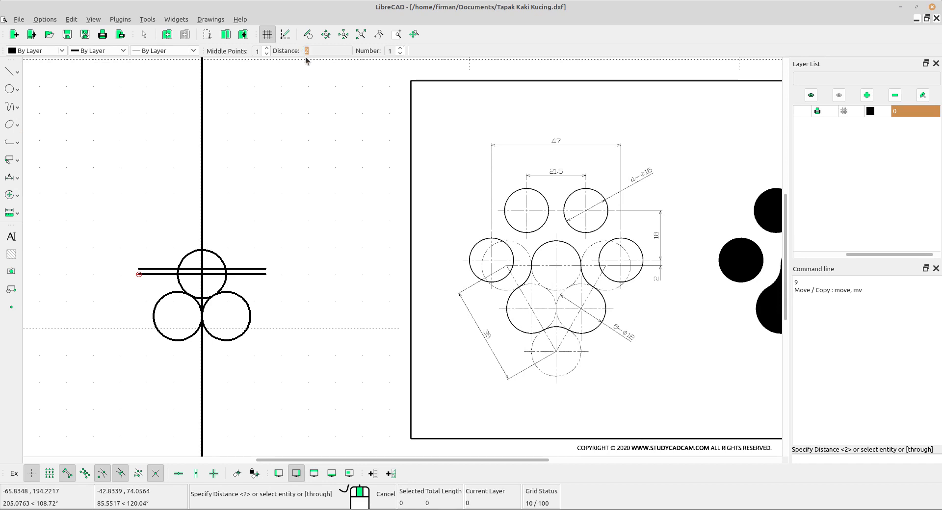
type("8")
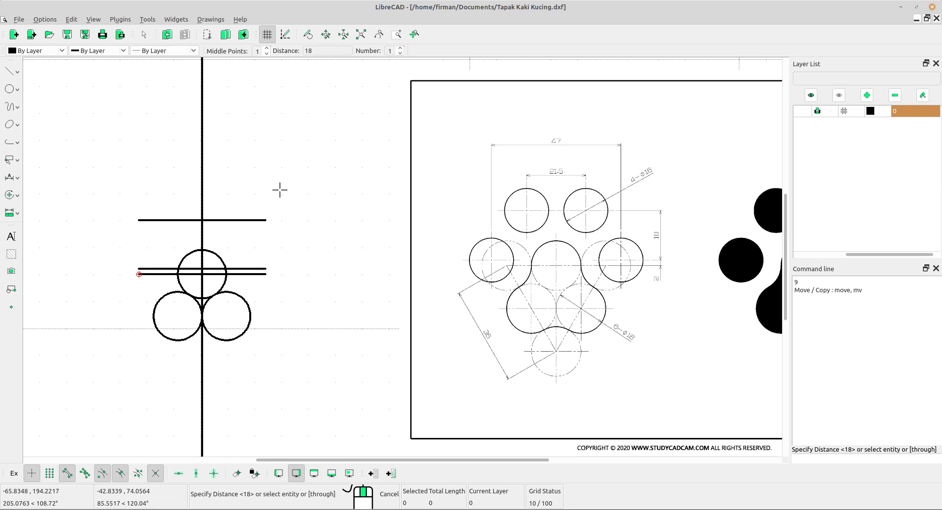
left_click(236, 221)
scroll(236, 221, "up", 1)
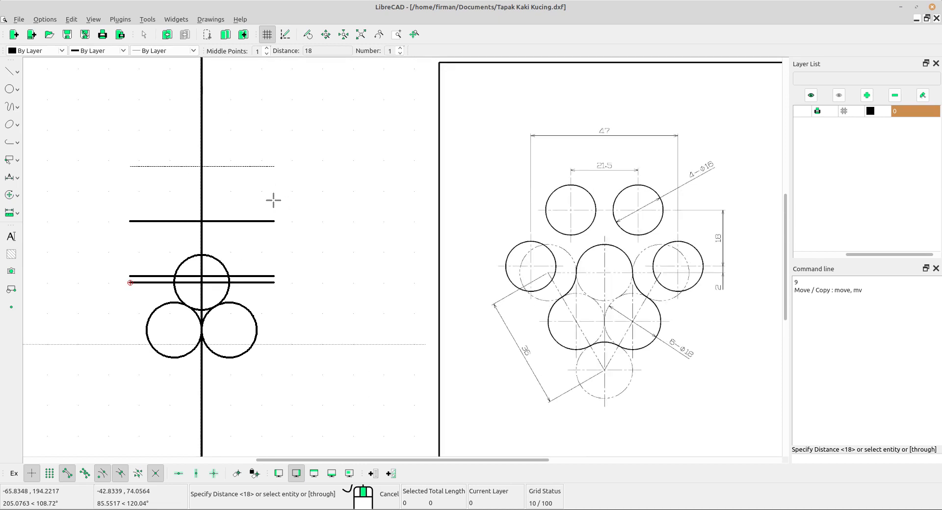
right_click(268, 183)
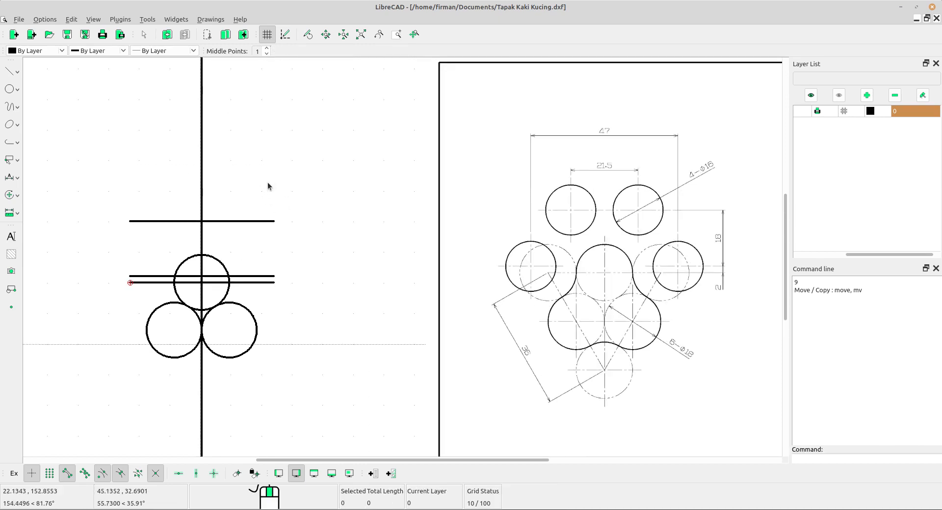
Step: Draw a horizontal line of length 21.5, with its middle snapped to the intersection of the topmost horizontal line and the vertical line
scroll(225, 224, "up", 2)
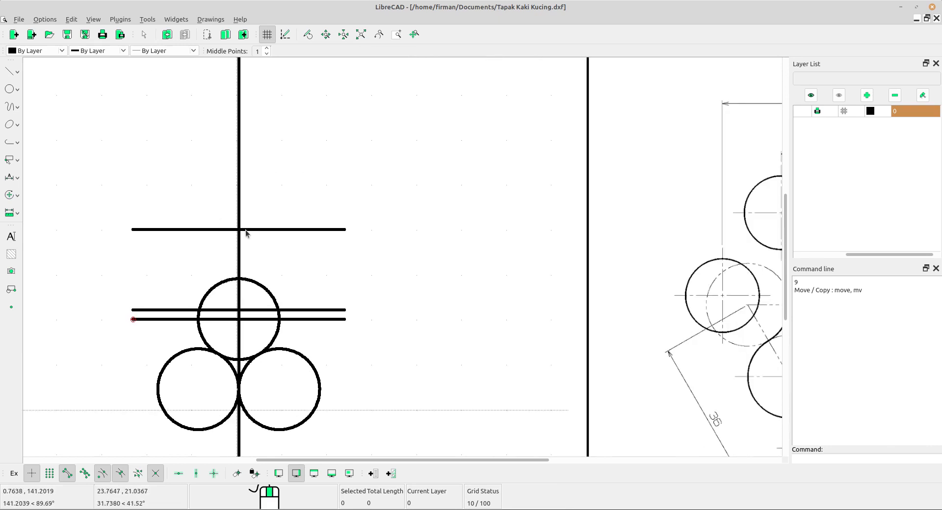
scroll(248, 219, "down", 1)
mouse_move(350, 227)
middle_mouse_down()
mouse_move(354, 243)
mouse_move(299, 224)
mouse_move(315, 221)
middle_mouse_up()
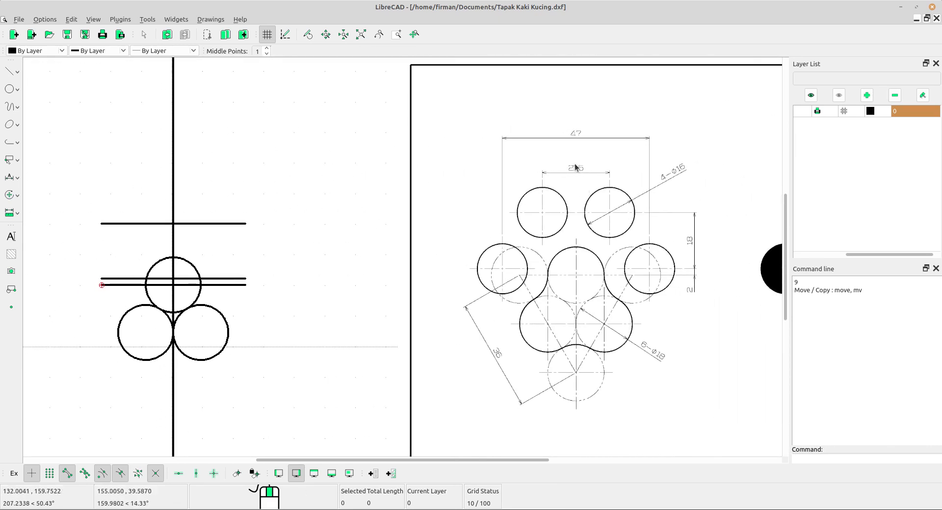
scroll(581, 169, "up", 2)
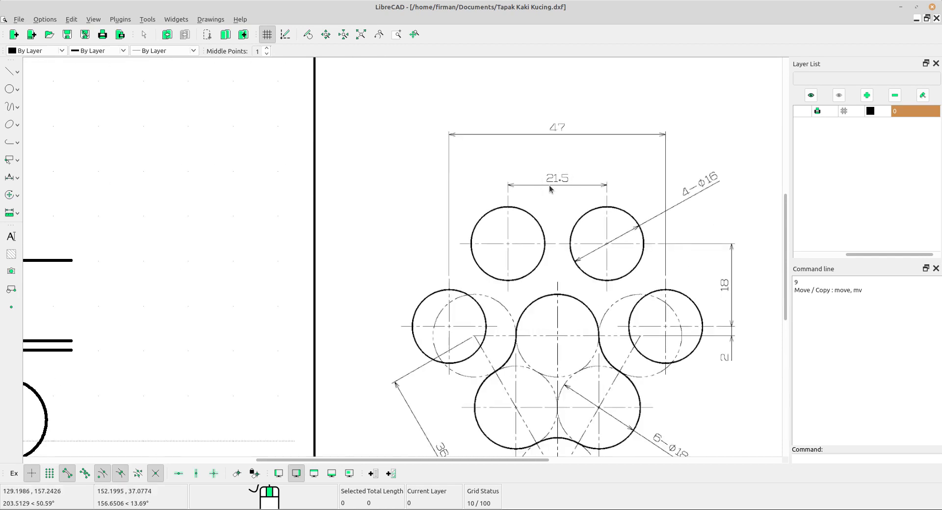
scroll(448, 231, "down", 2)
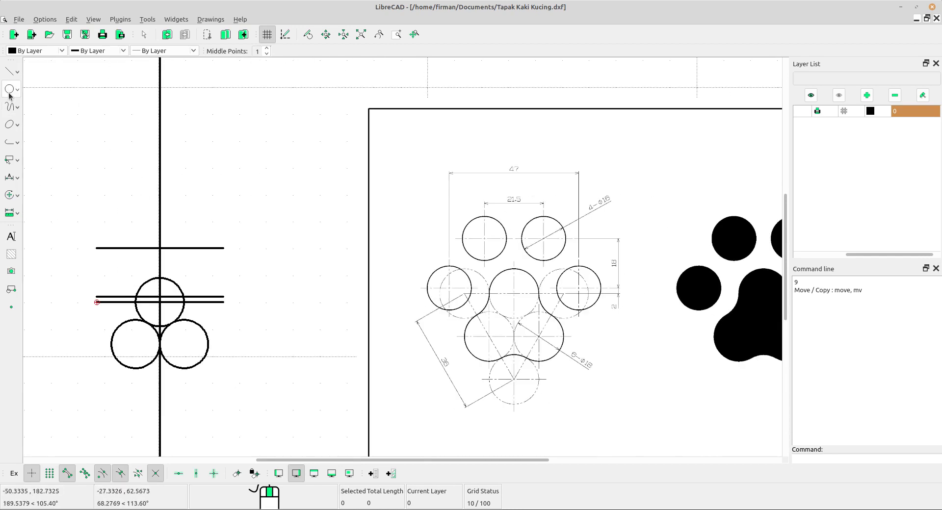
left_click(11, 72)
left_click(49, 93)
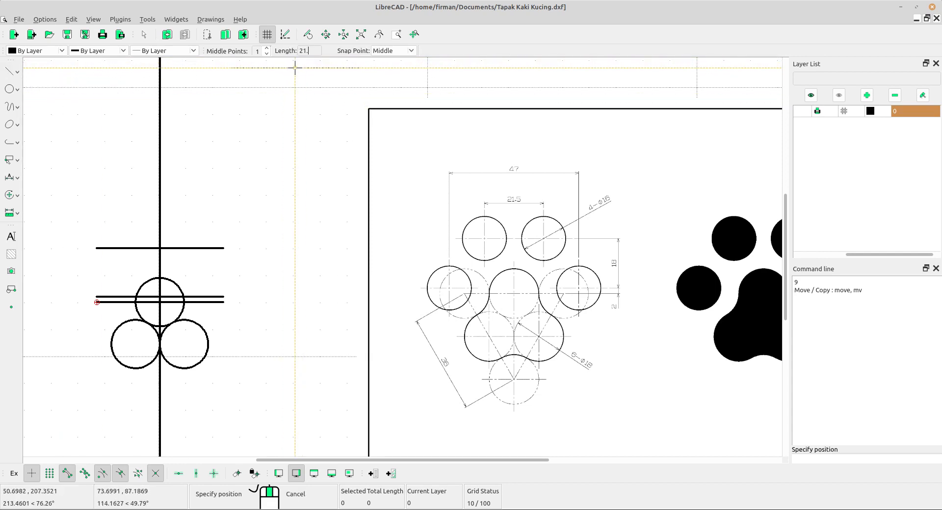
left_click(390, 51)
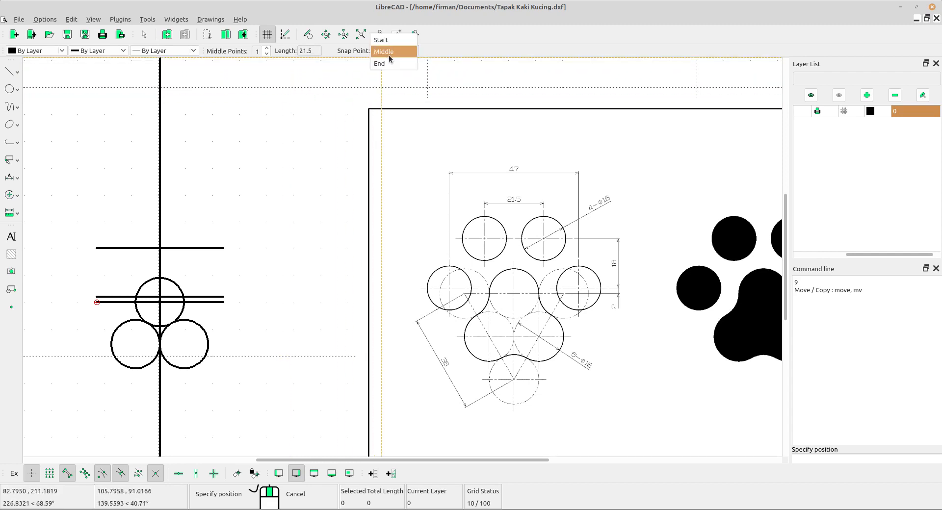
left_click(391, 52)
scroll(185, 204, "up", 2)
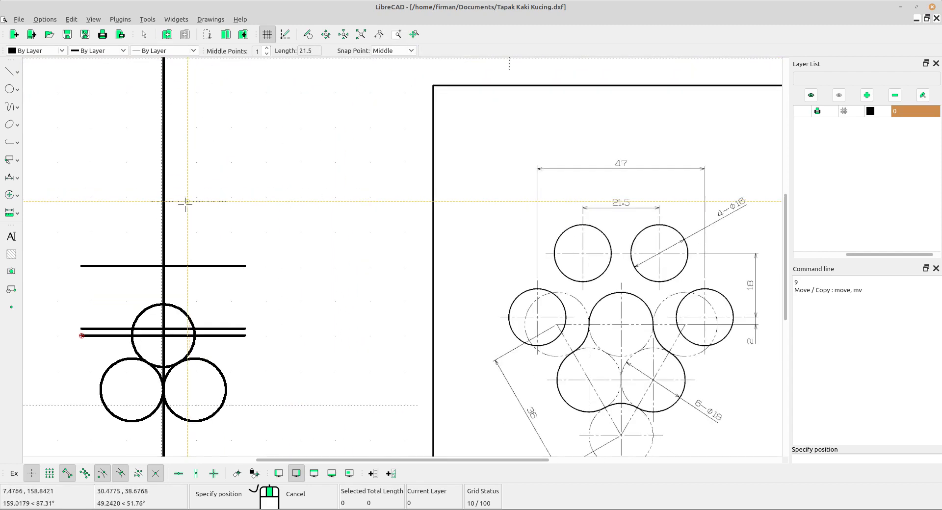
scroll(168, 261, "up", 2)
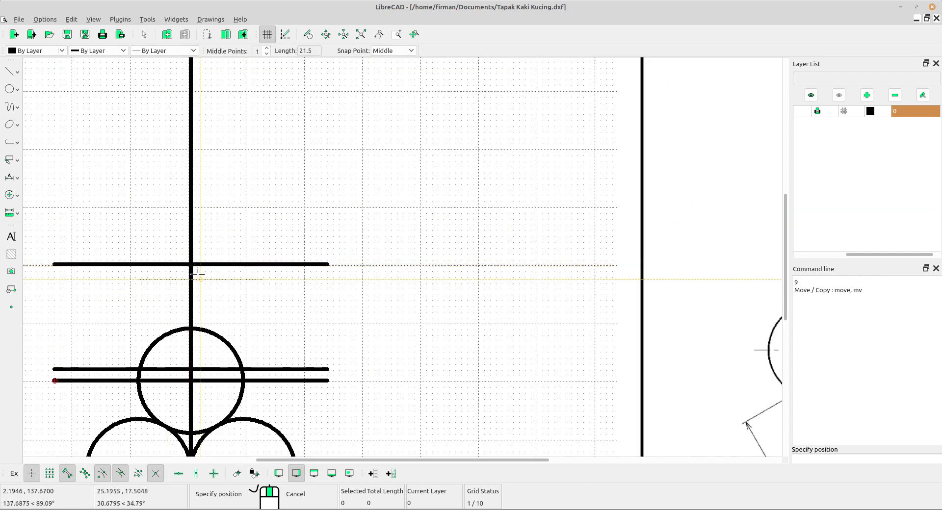
right_click(275, 200)
Step: Delete the topmost horizontal line of length 47, keeping the shorter 21.5 line that overlaps it
left_click(327, 265)
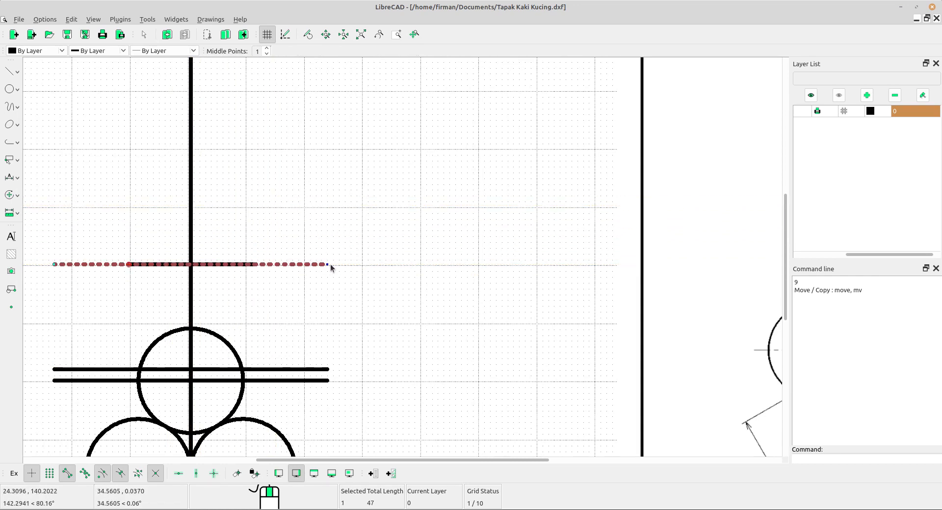
scroll(328, 267, "down", 2)
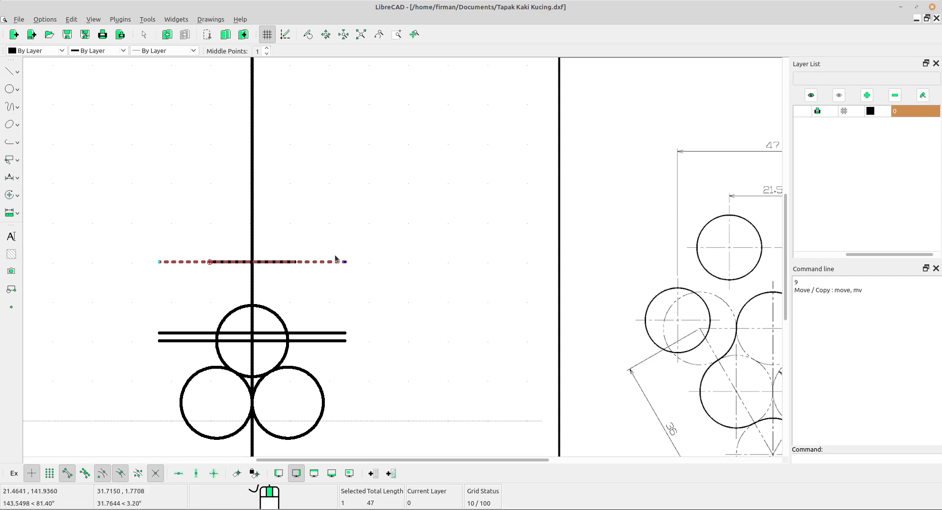
scroll(336, 258, "up", 1)
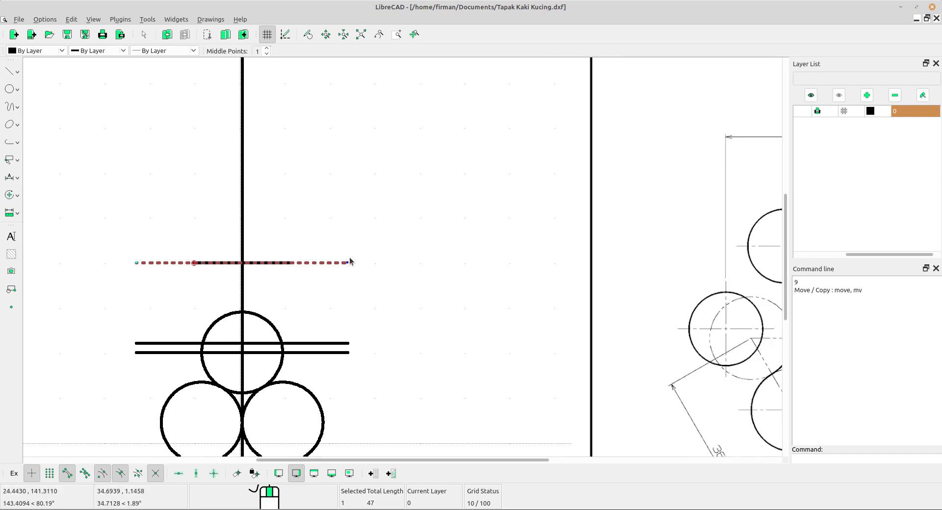
key("Delete")
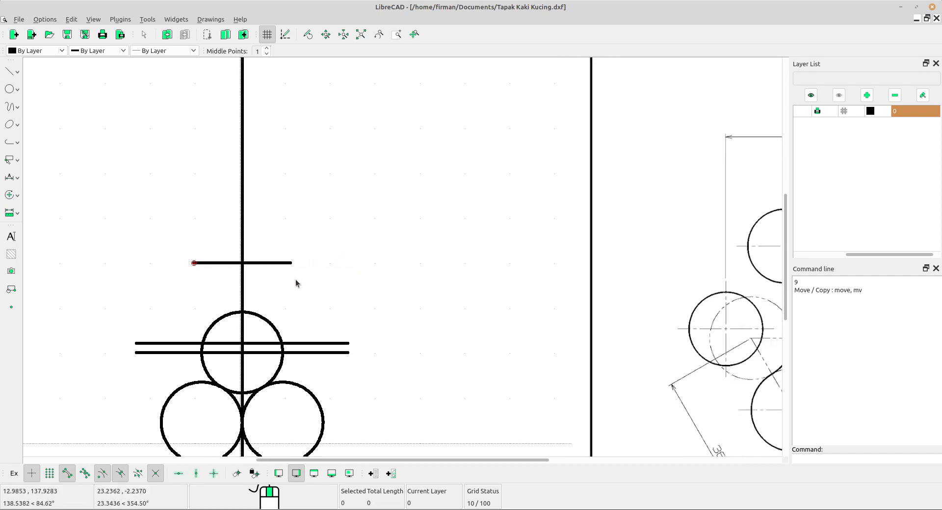
Step: Draw two circles of radius 9, one centered on each end of the 21.5 horizontal line
scroll(296, 283, "down", 3)
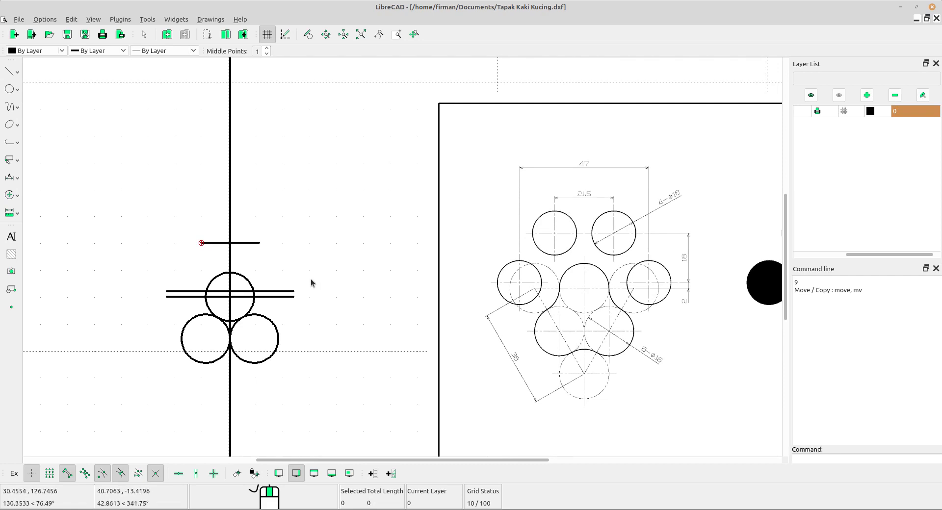
scroll(287, 259, "up", 1)
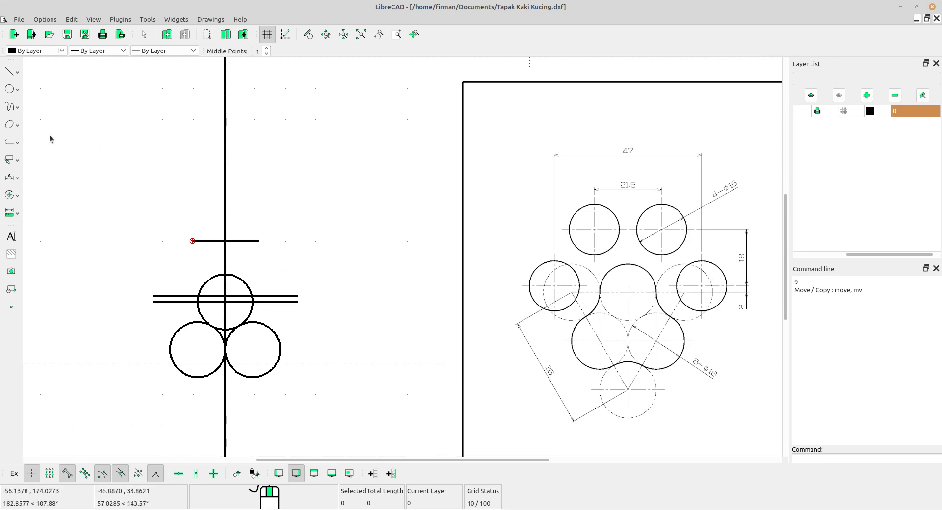
left_click(13, 125)
left_click(14, 90)
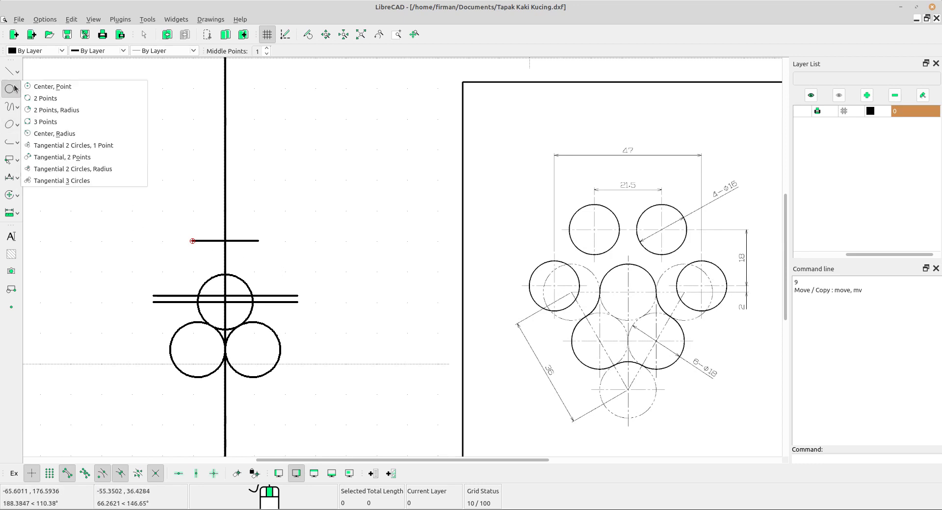
left_click(57, 86)
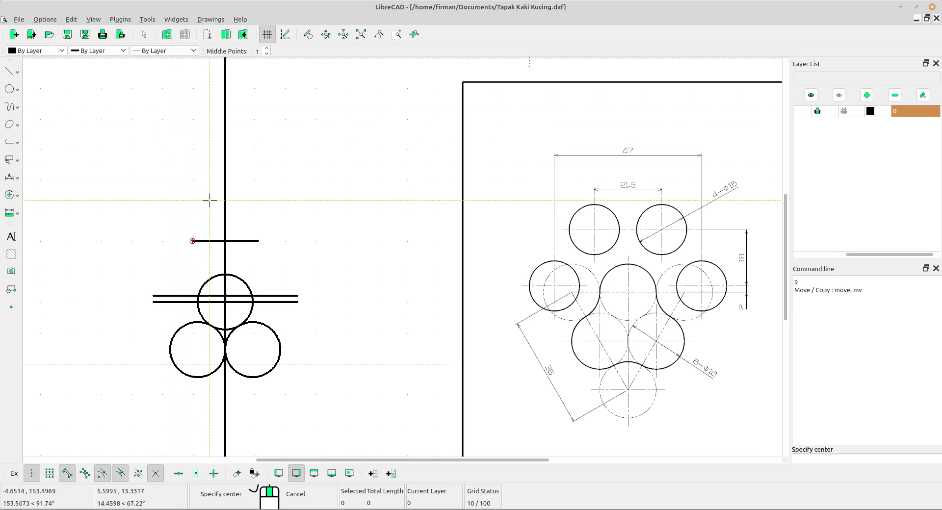
scroll(177, 196, "up", 1)
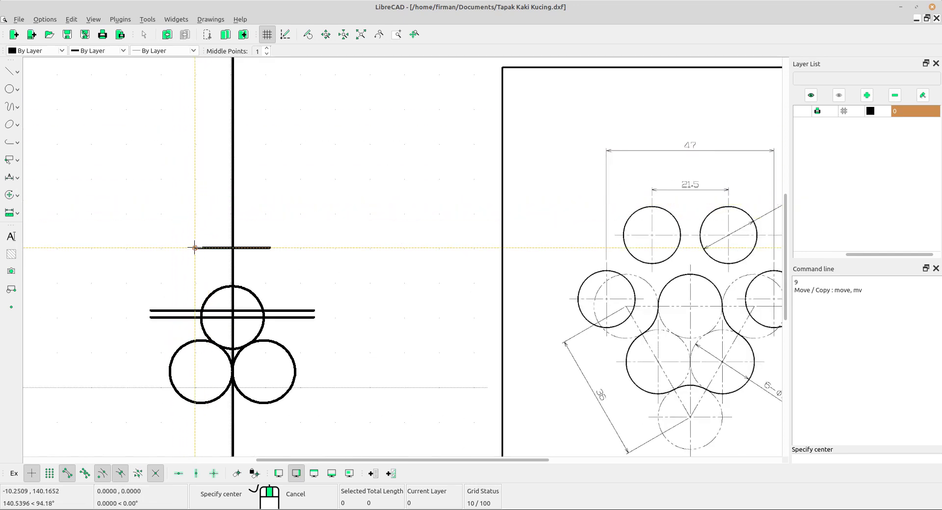
left_click(195, 248)
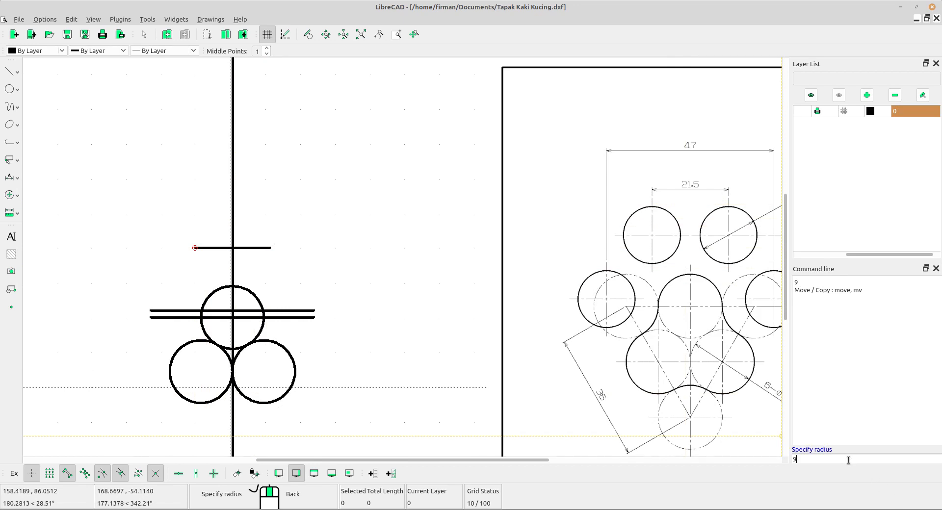
key("Return")
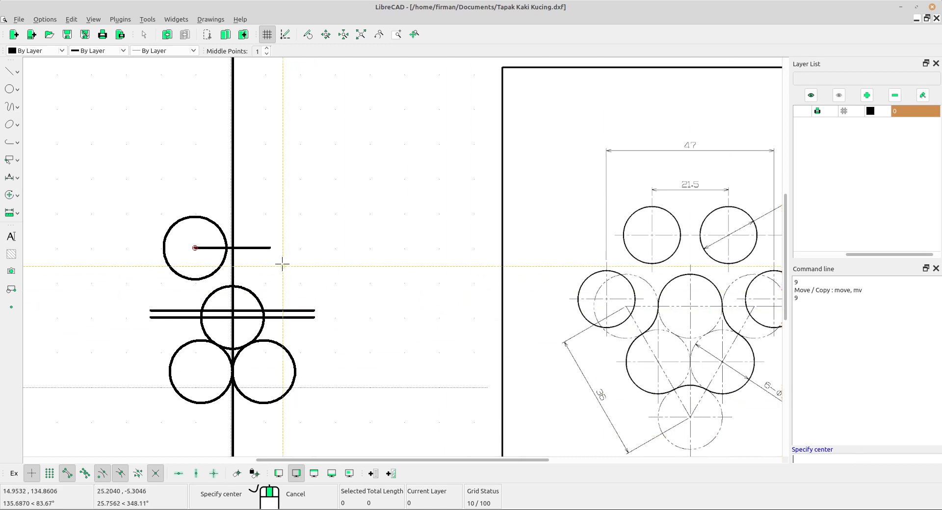
left_click(270, 248)
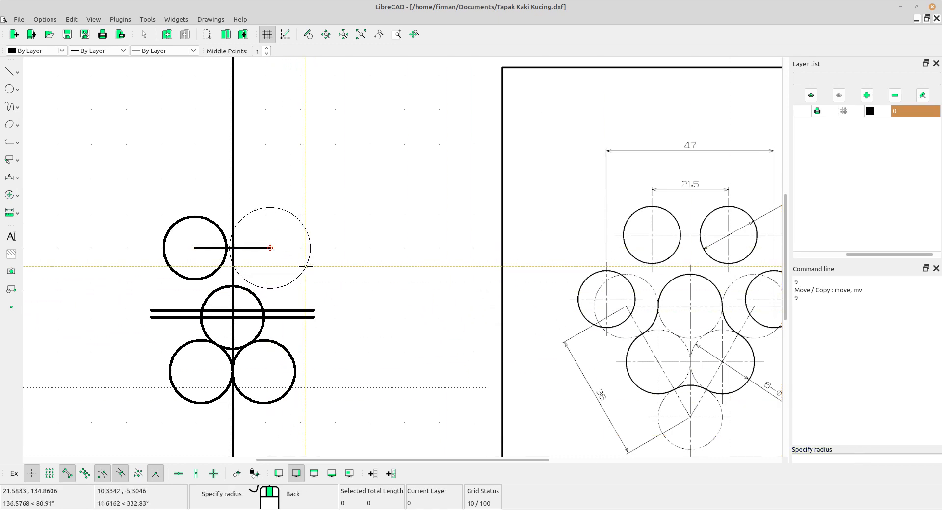
type("9")
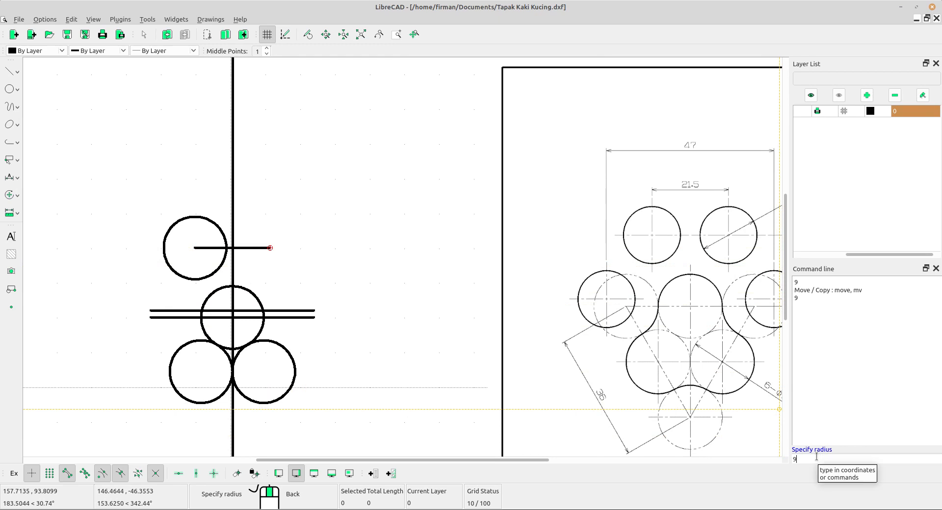
key("Return")
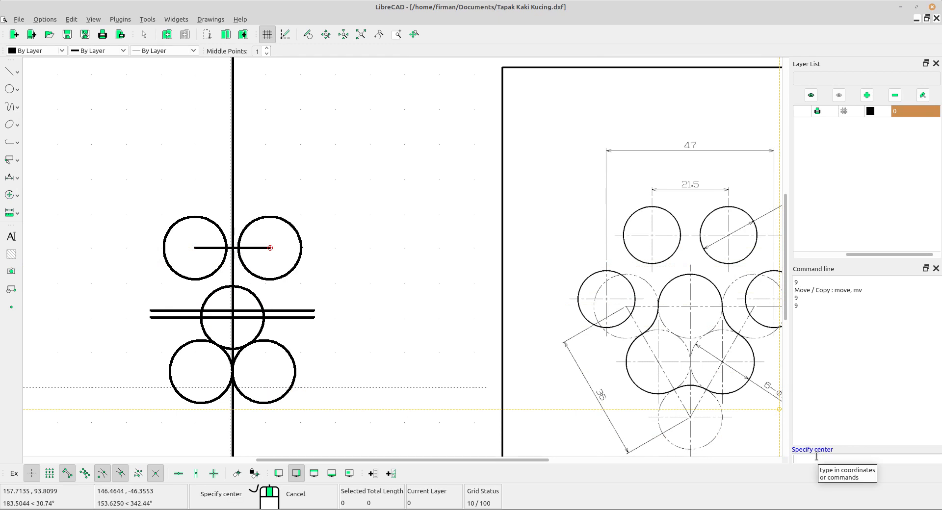
Step: Draw two circles of radius 9, one centered on each end of the upper of the two close horizontal lines
scroll(347, 294, "down", 2)
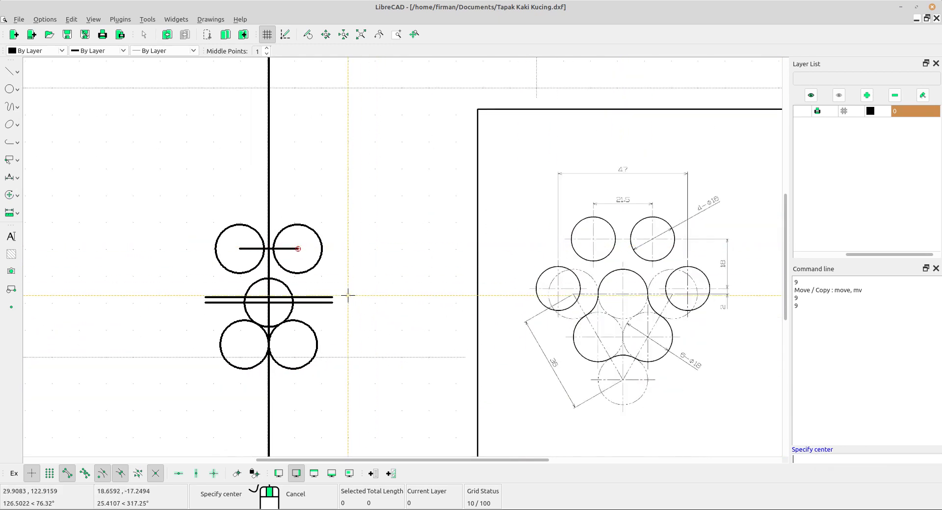
scroll(347, 295, "up", 1)
scroll(348, 295, "up", 1)
left_click(330, 295)
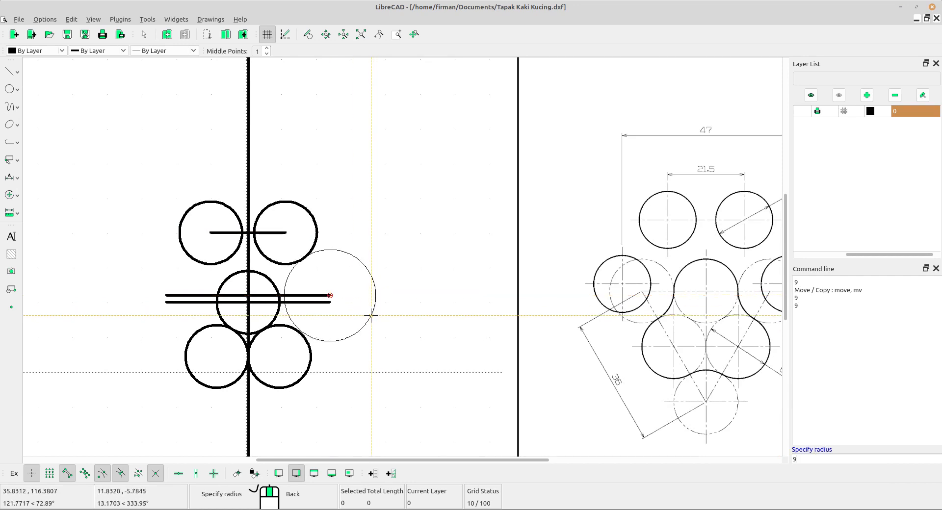
key("Return")
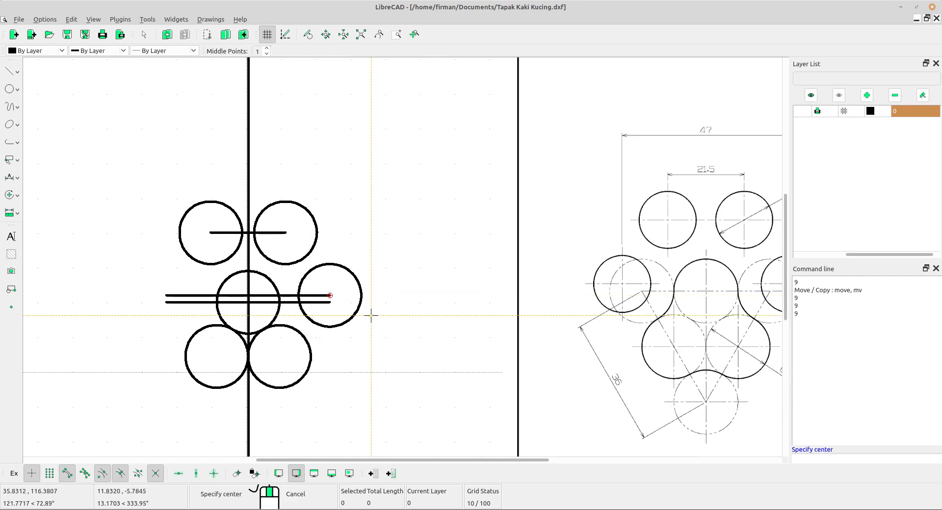
left_click(167, 295)
type("9")
key("Return")
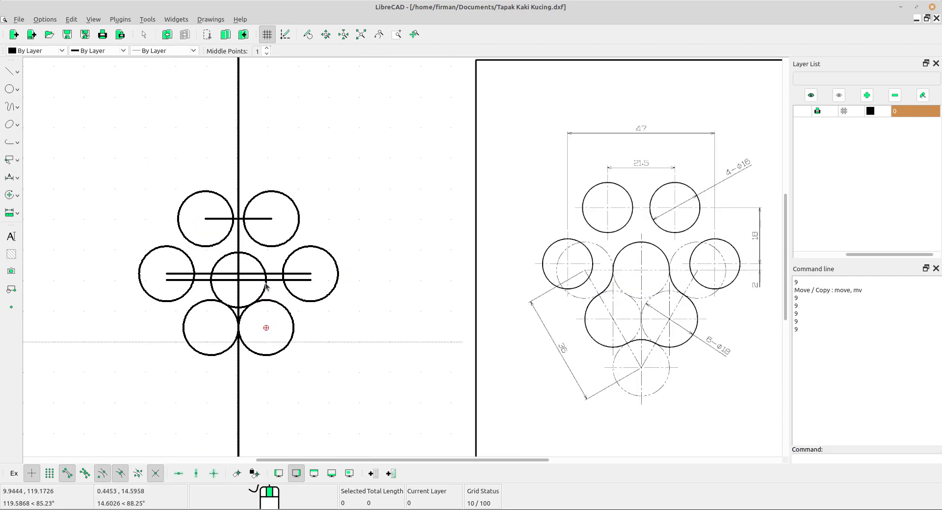
Step: Delete the vertical guide line and the three horizontal guide lines, keeping only the circles
scroll(248, 281, "up", 4)
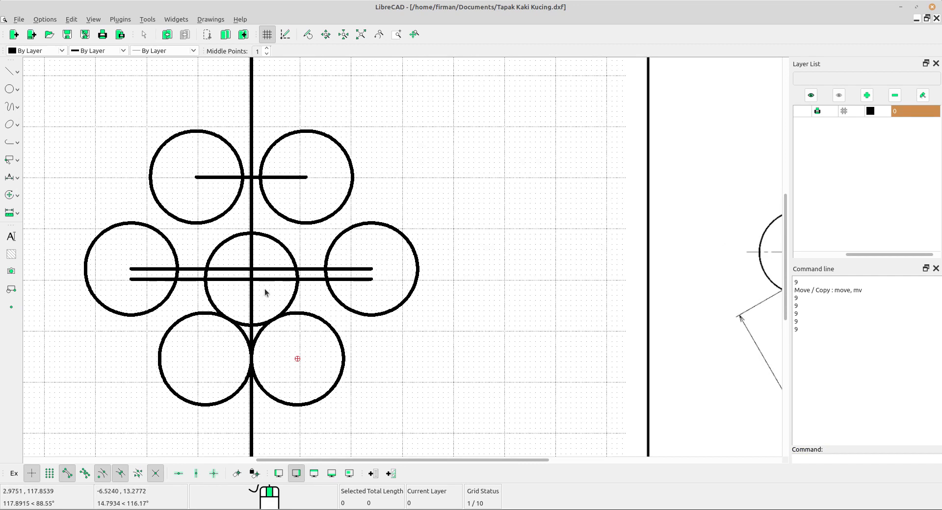
left_click_drag(277, 291, 241, 256)
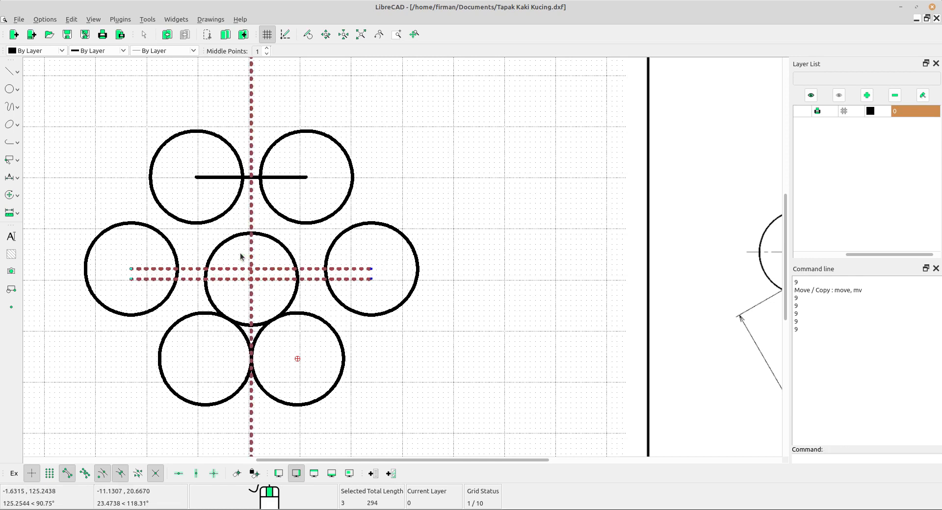
left_click(219, 178)
key("Delete")
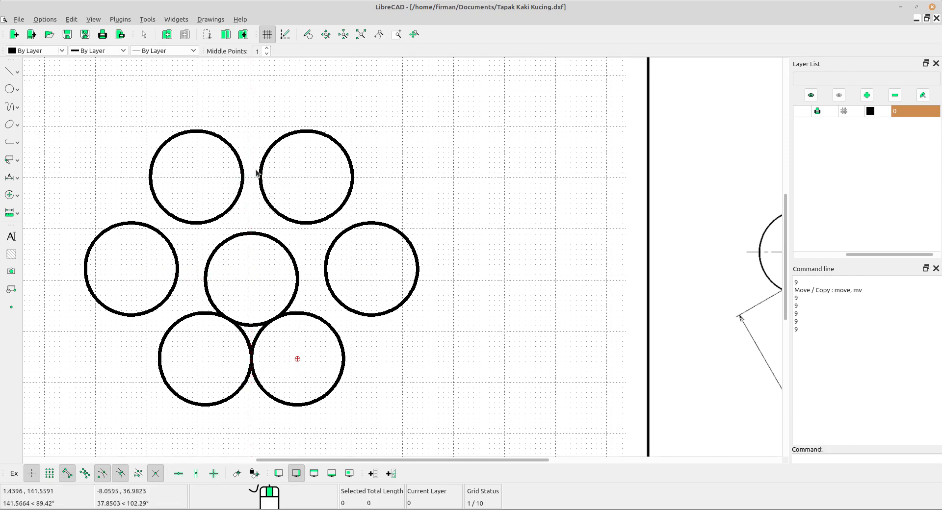
Step: Fillet the lower-left circle and the central circle with a radius of 9
scroll(334, 230, "down", 3)
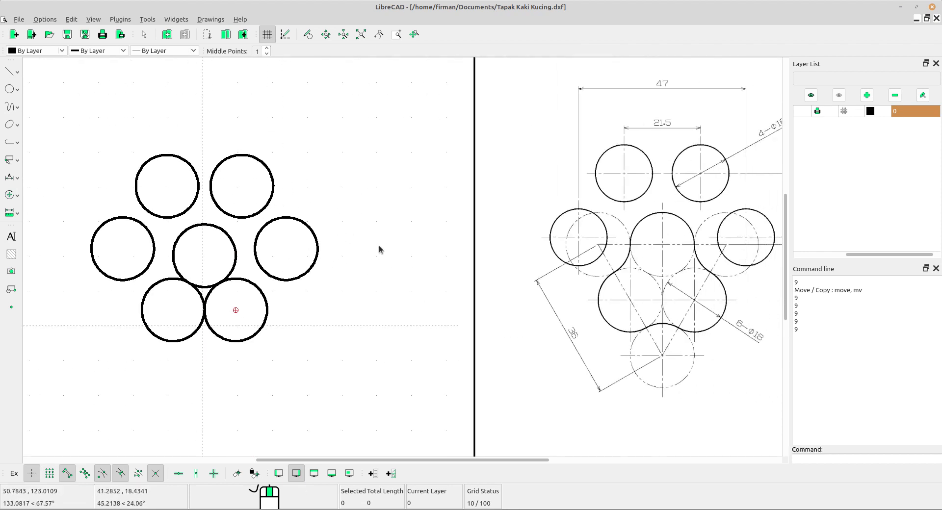
scroll(225, 274, "up", 1)
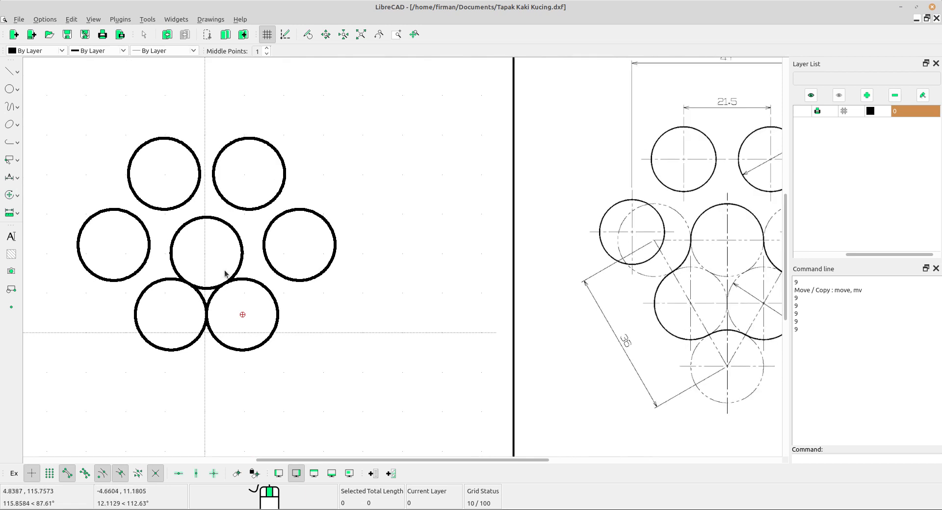
scroll(231, 273, "up", 3)
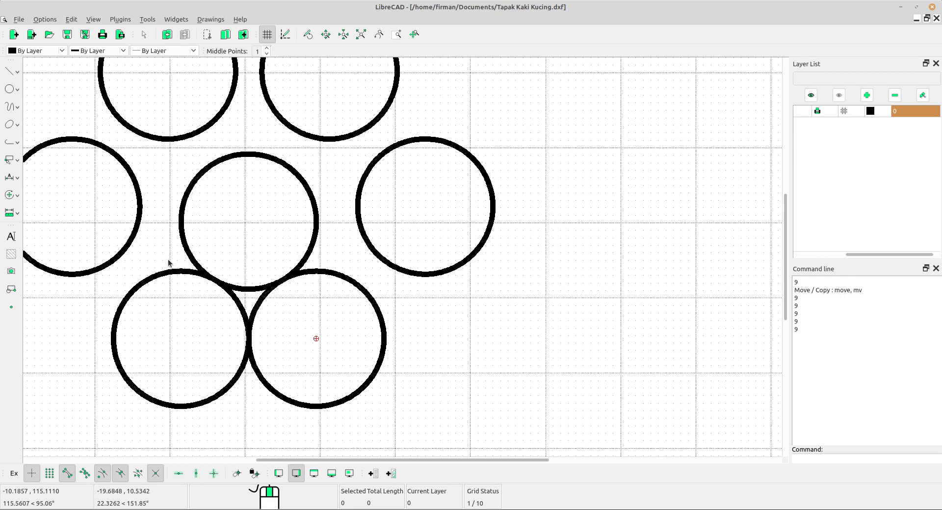
left_click(9, 194)
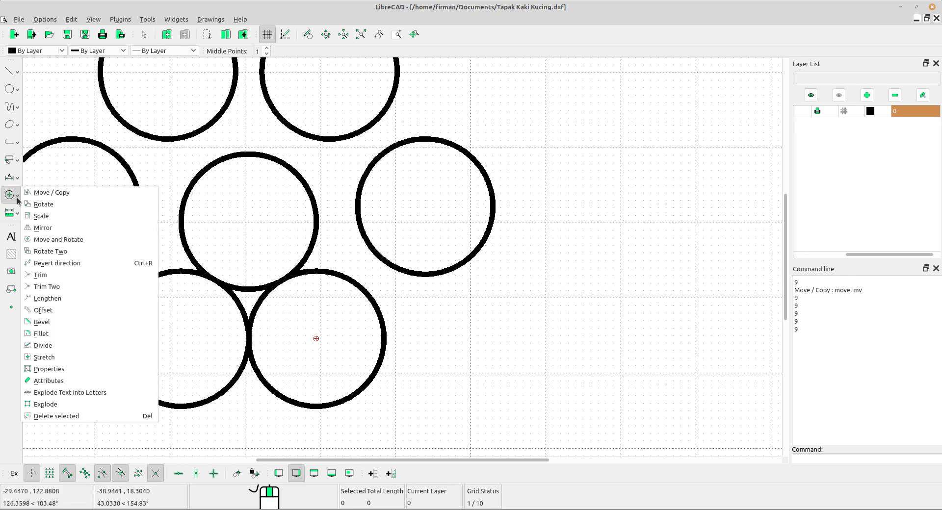
left_click(42, 334)
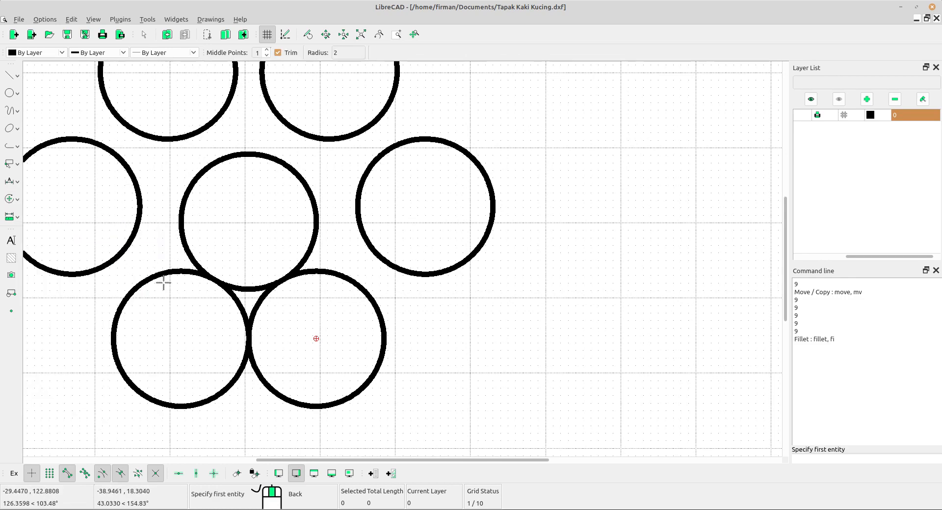
scroll(180, 260, "down", 2)
scroll(180, 261, "down", 1)
middle_click_drag(358, 286, 215, 283)
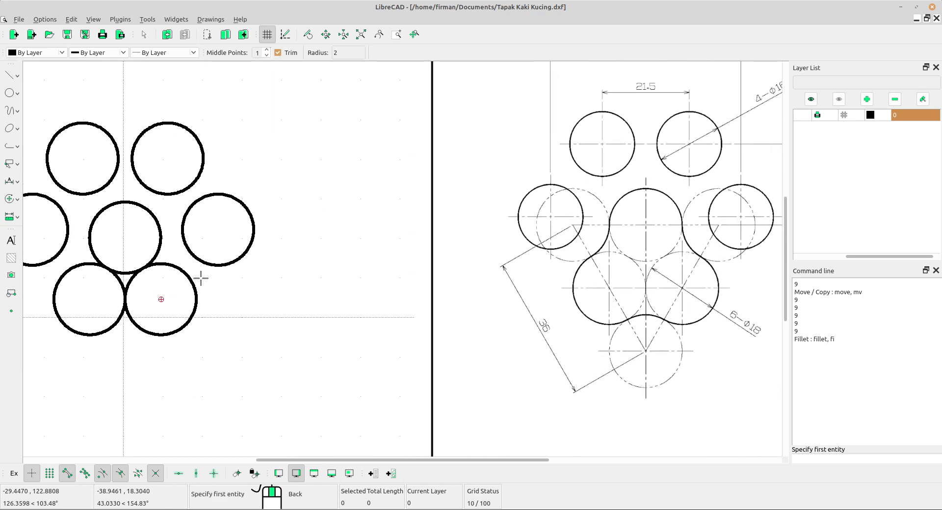
scroll(145, 260, "up", 3)
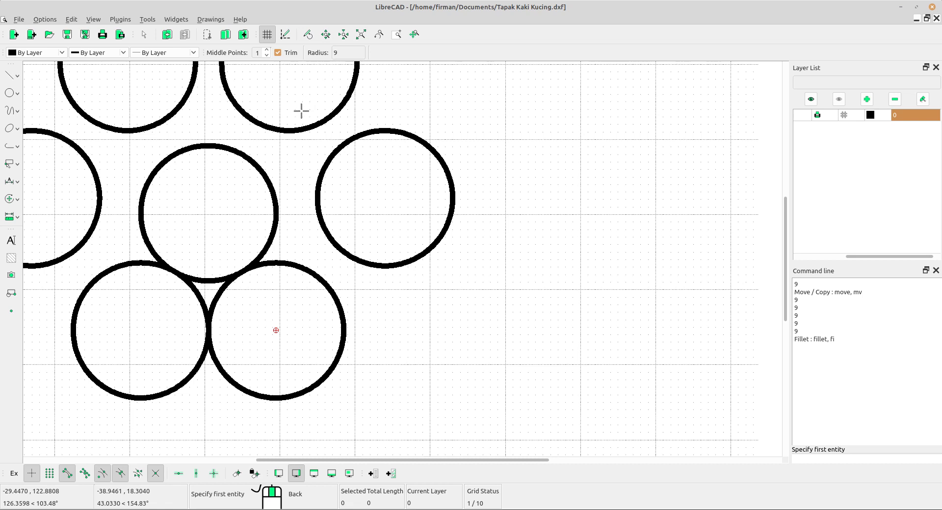
left_click(121, 265)
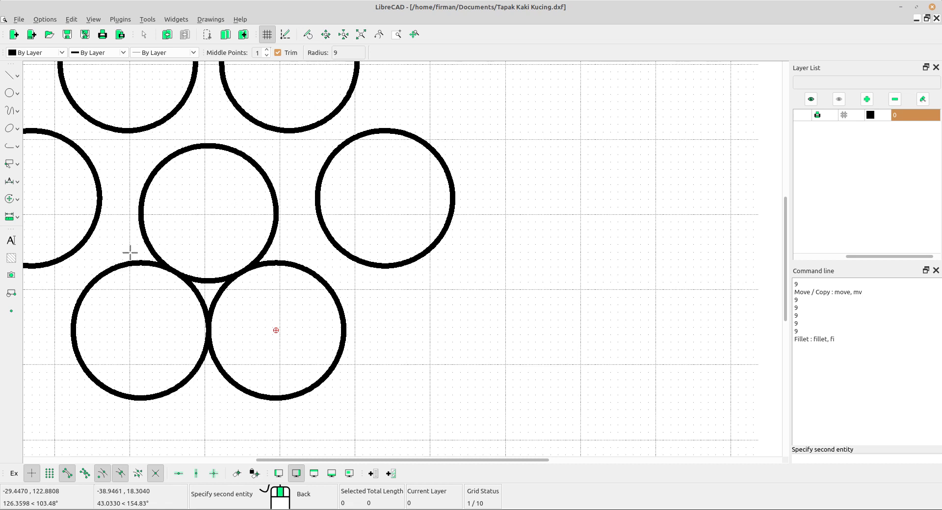
left_click(140, 219)
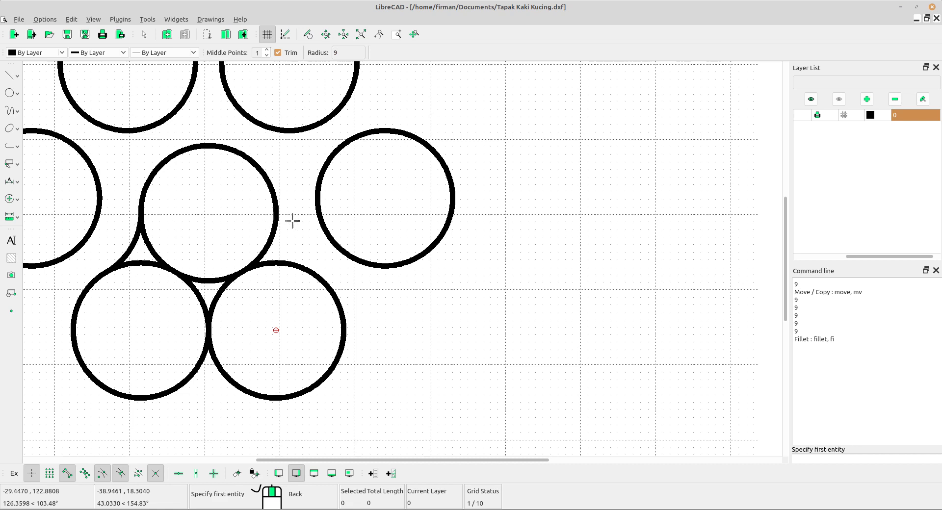
left_click(277, 213)
left_click(298, 269)
left_click(297, 271)
left_click(295, 267)
scroll(296, 255, "down", 2)
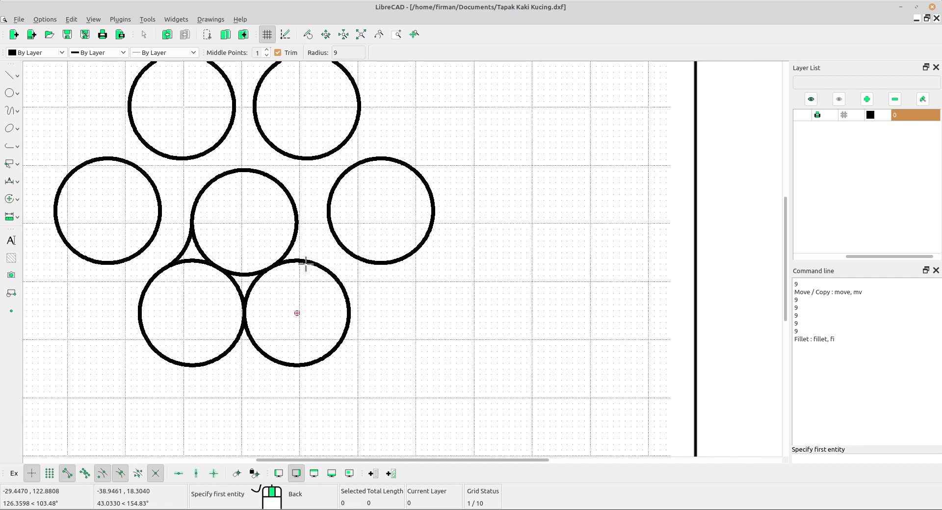
left_click(305, 266)
right_click(308, 256)
left_click(298, 238)
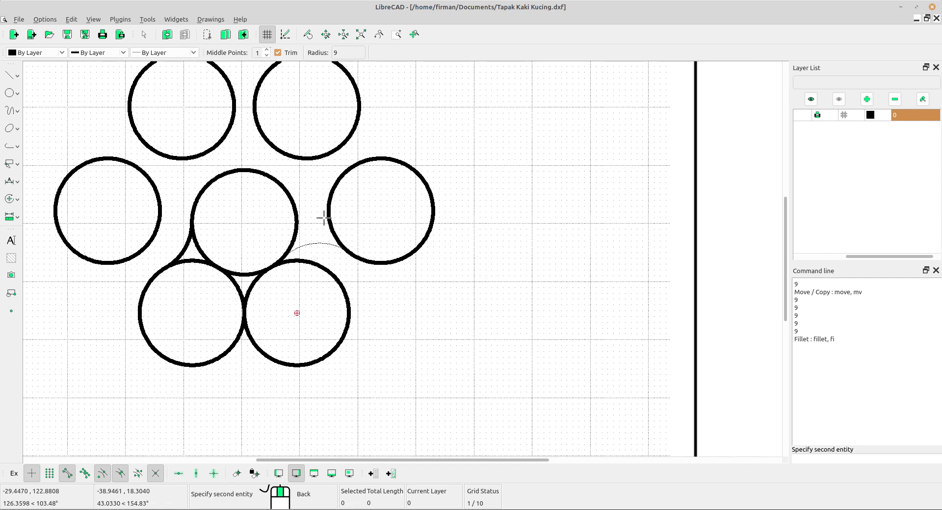
right_click(308, 217)
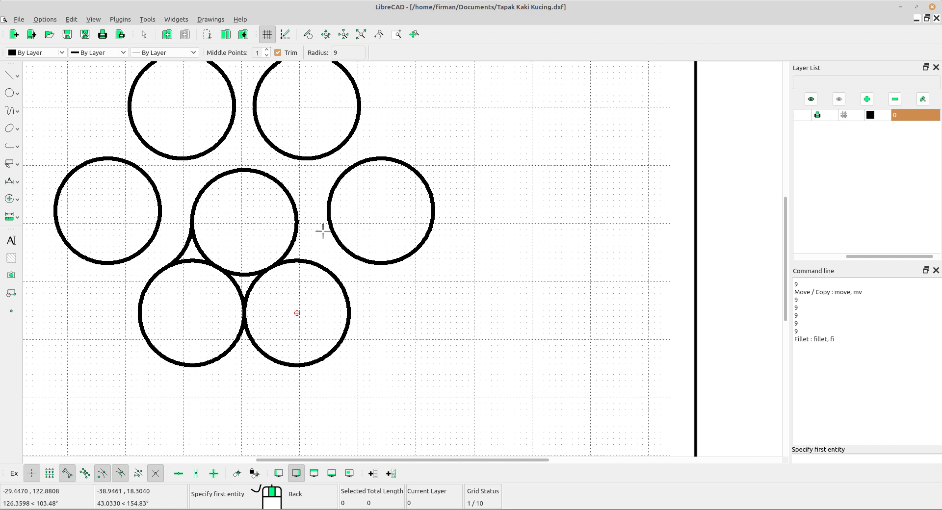
Step: Add radius 9 fillets between the central and lower-right circles and along the underside of the two lower circles
left_click(298, 229)
left_click(313, 264)
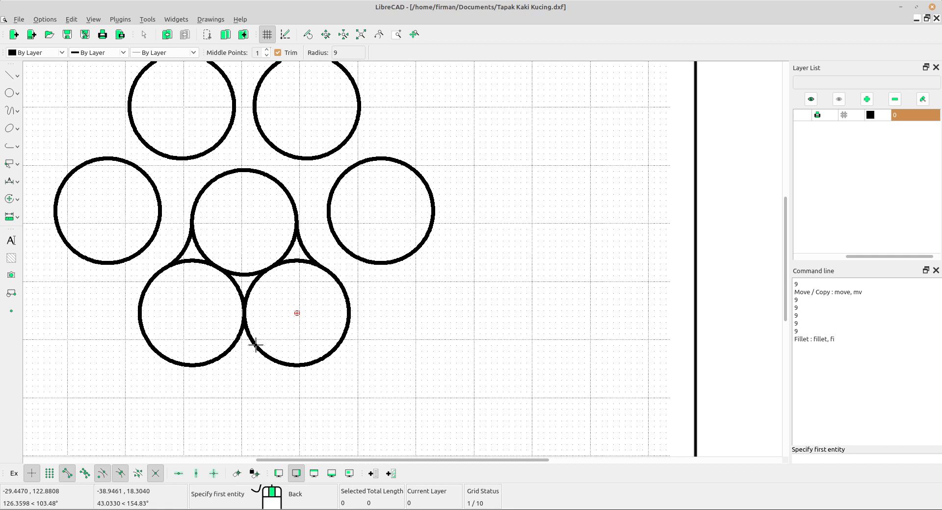
left_click(223, 354)
left_click(260, 353)
scroll(343, 305, "down", 3)
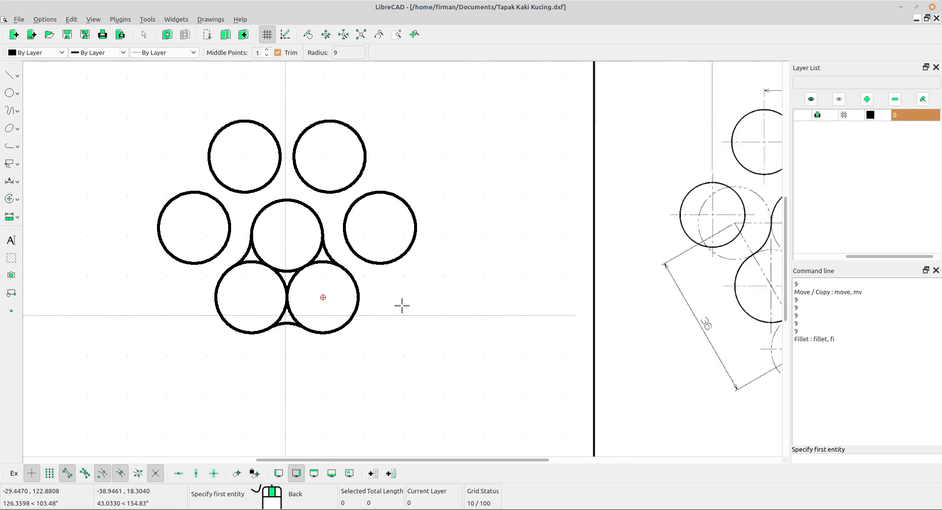
middle_click_drag(402, 306, 357, 311)
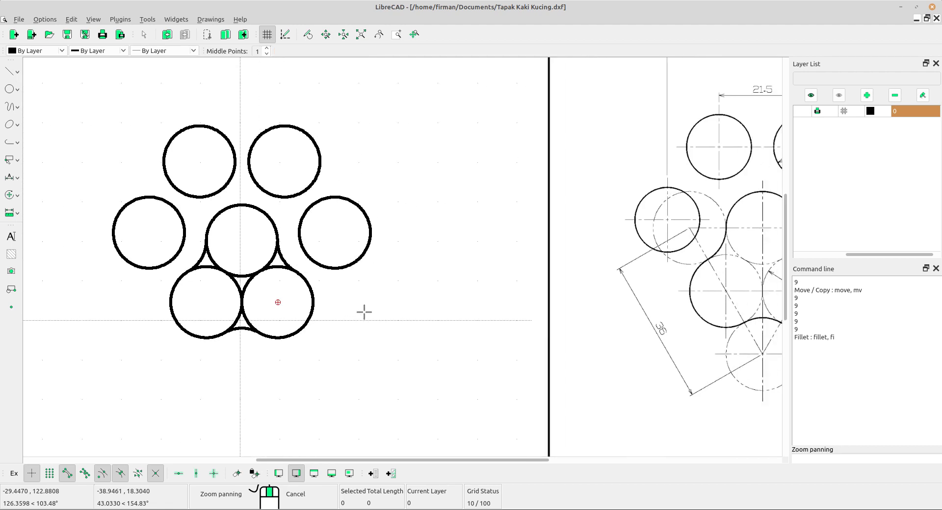
right_click(378, 280)
scroll(295, 290, "down", 4)
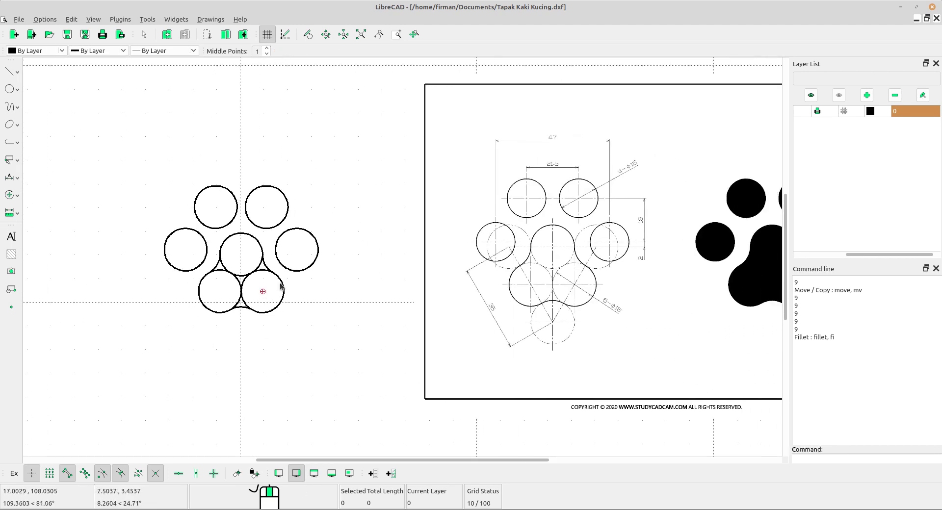
scroll(309, 284, "up", 2)
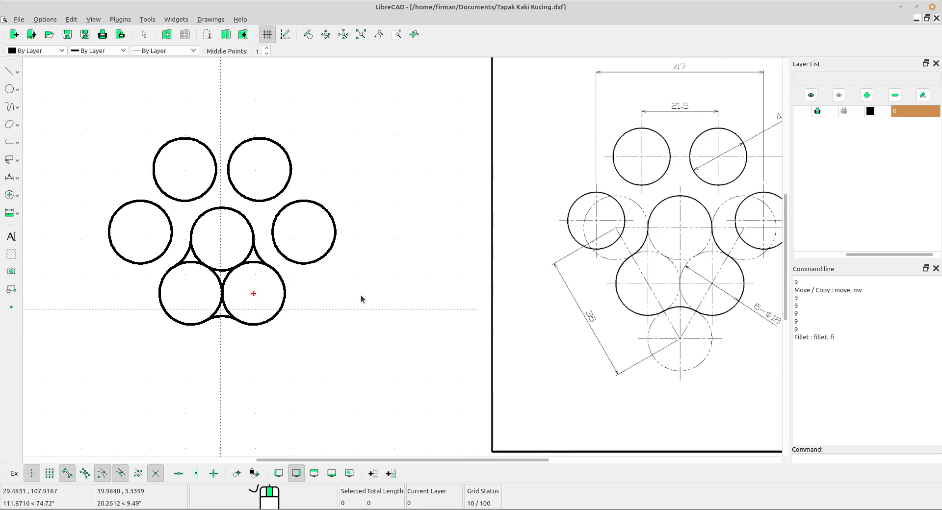
middle_click_drag(361, 299, 344, 286)
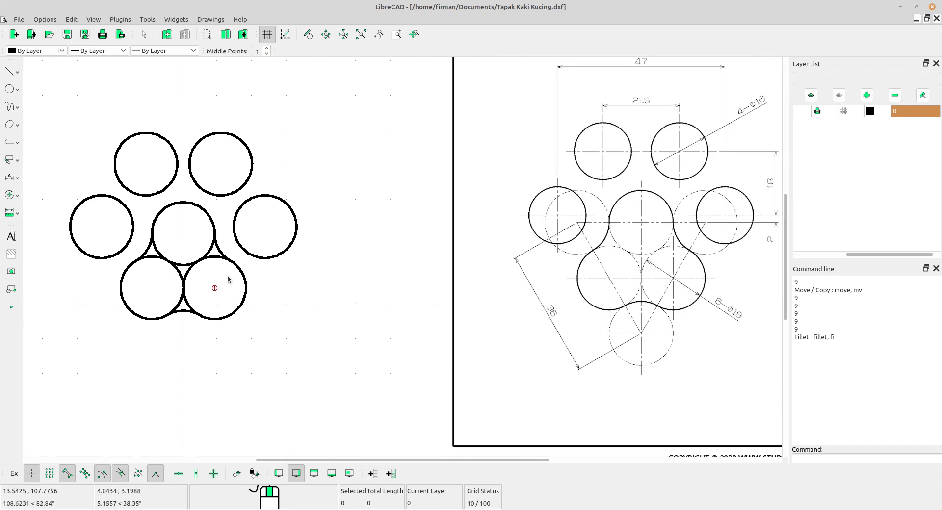
Step: Divide the lower-left circle at its tangent point with the left fillet
scroll(202, 268, "up", 4)
scroll(199, 267, "up", 3)
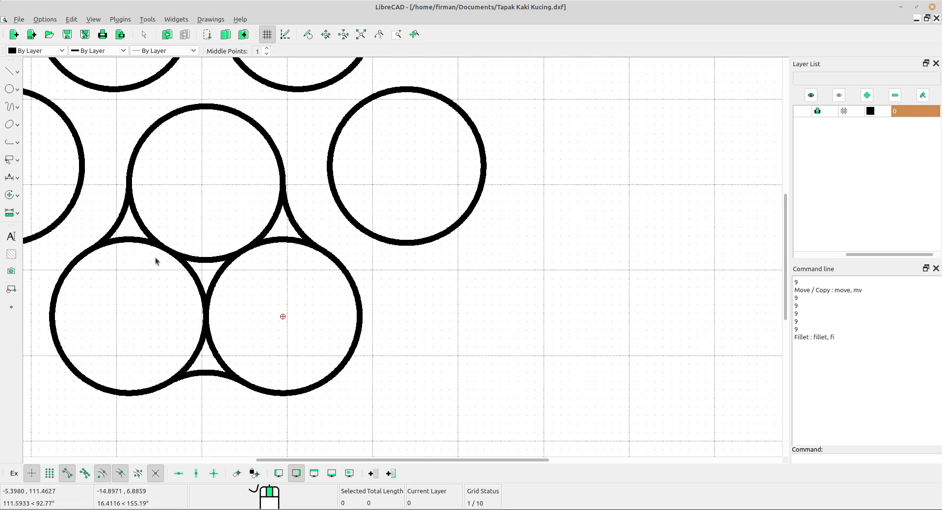
left_click(13, 198)
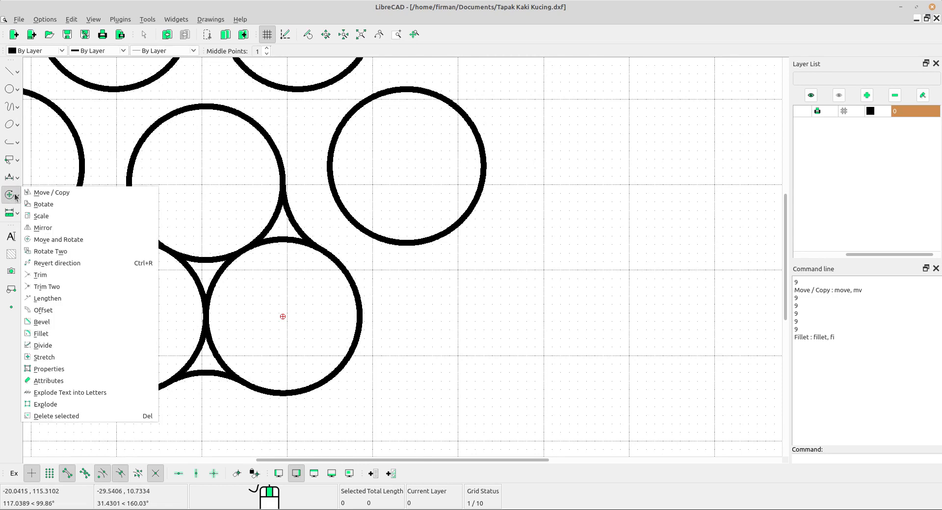
left_click(52, 346)
middle_click_drag(118, 287, 145, 308)
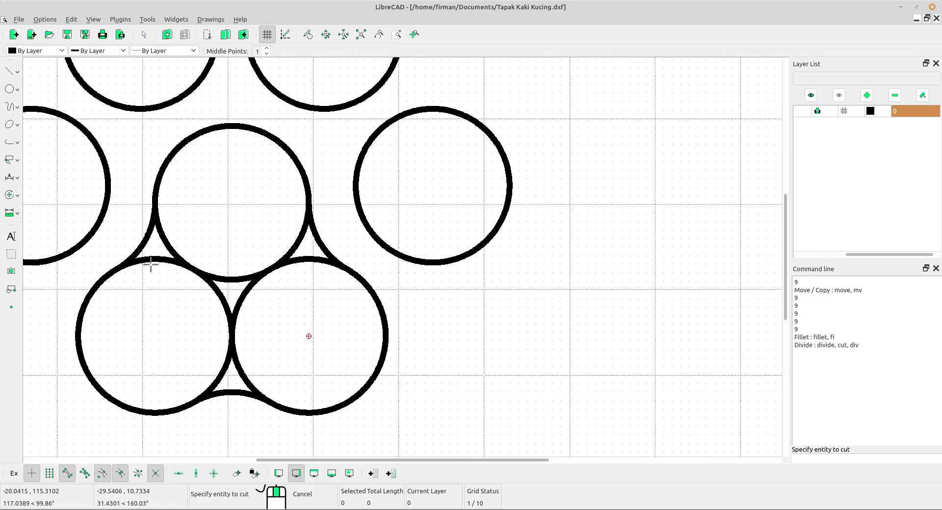
left_click(150, 263)
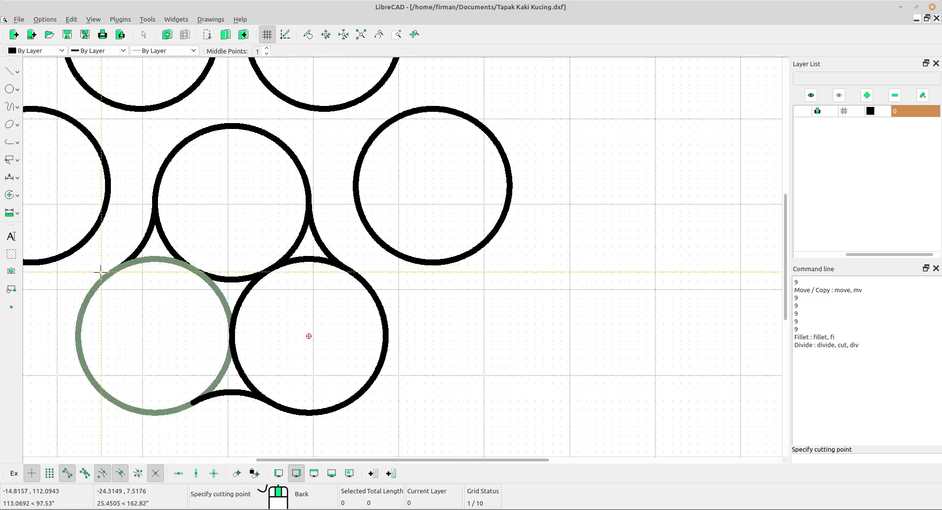
scroll(101, 271, "up", 2)
left_click(142, 265)
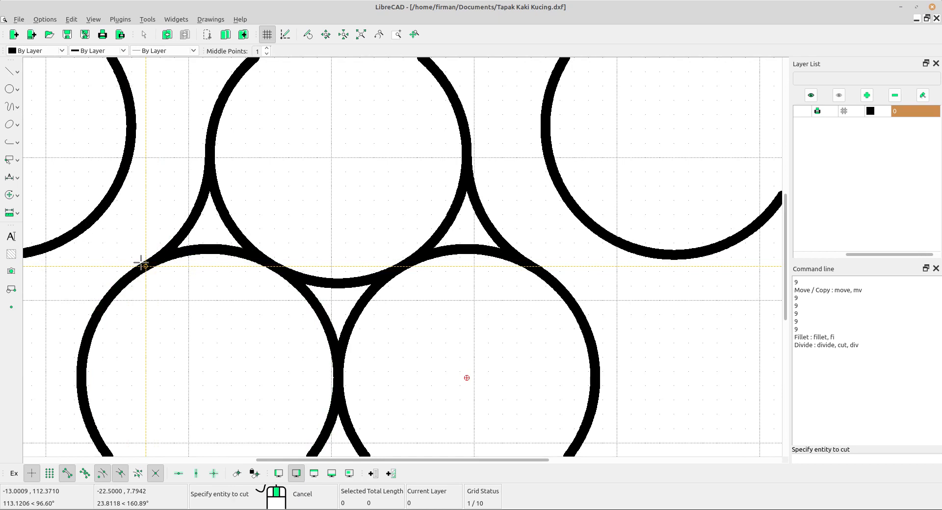
Step: Divide the lower-left and lower-right circles at the two ends of the underside fillet
middle_click_drag(216, 299, 166, 181)
left_click(270, 202)
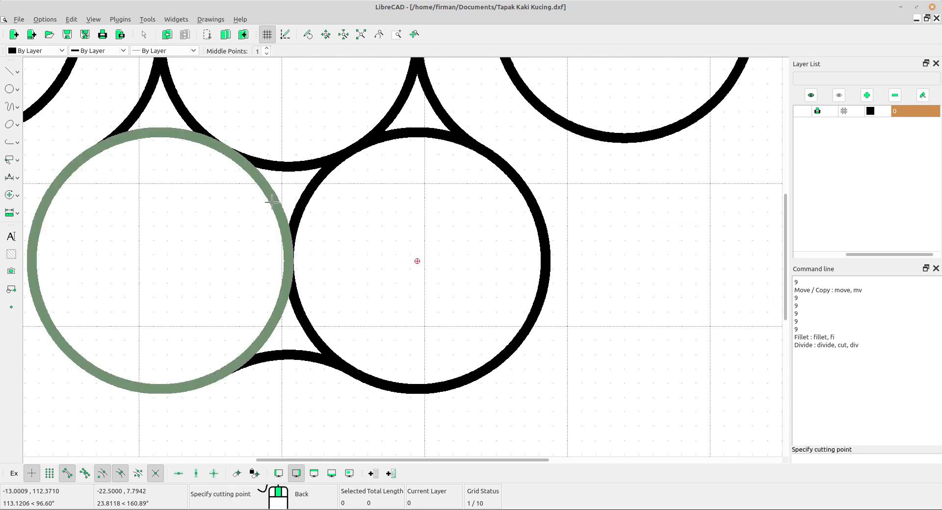
left_click(256, 356)
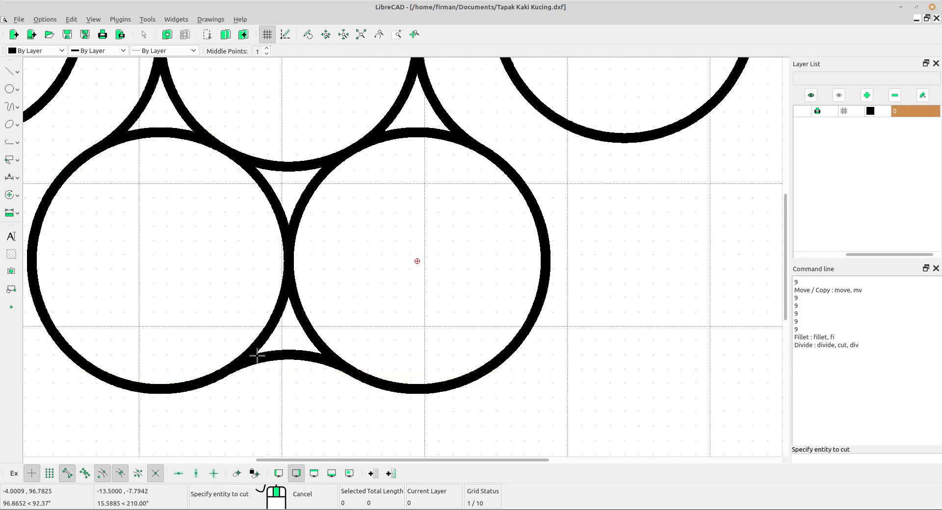
left_click(343, 371)
left_click(351, 374)
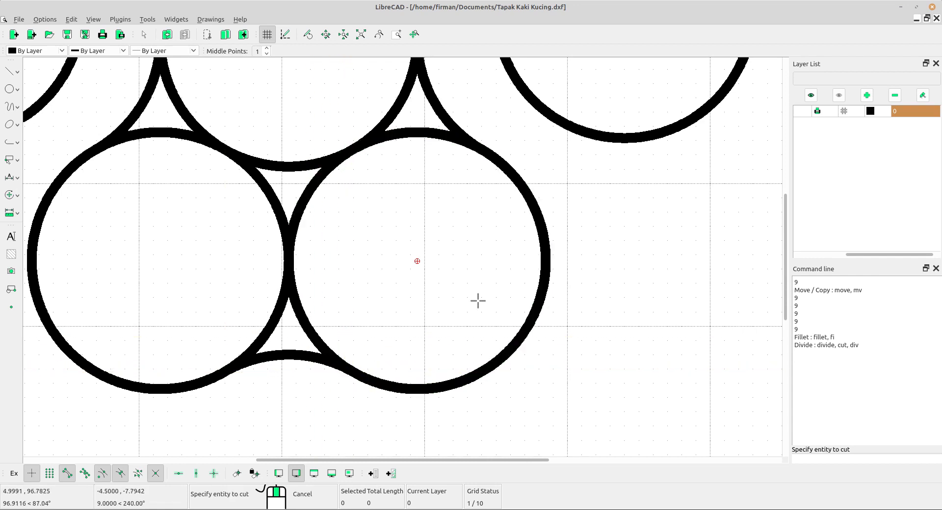
Step: Divide the lower-right circle at its tangent point with the right fillet and the central circle at both side tangent points
left_click(415, 133)
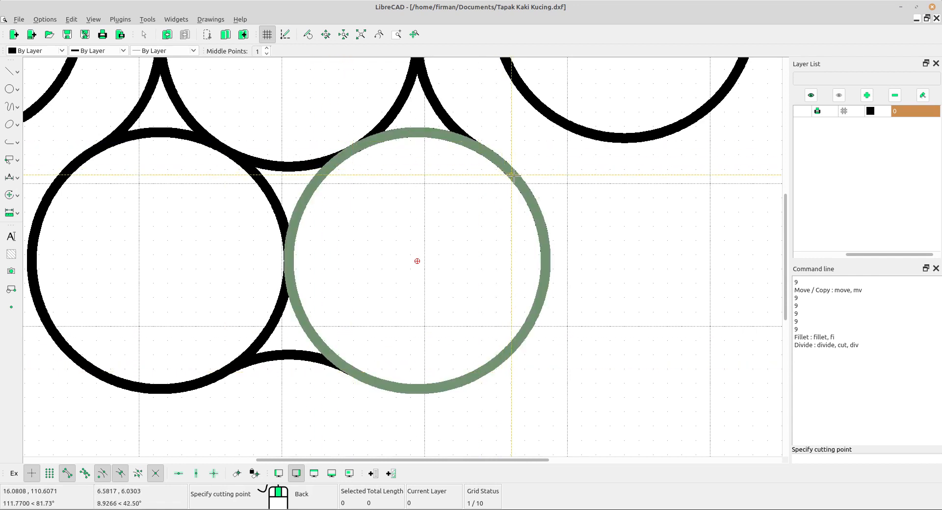
left_click(476, 148)
middle_click_drag(319, 136, 351, 275)
left_click(431, 250)
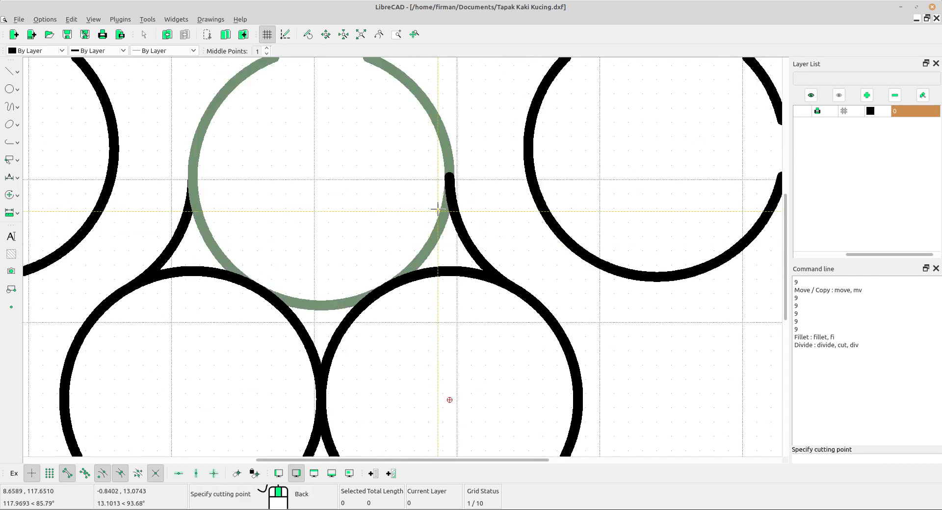
left_click(445, 179)
left_click(203, 209)
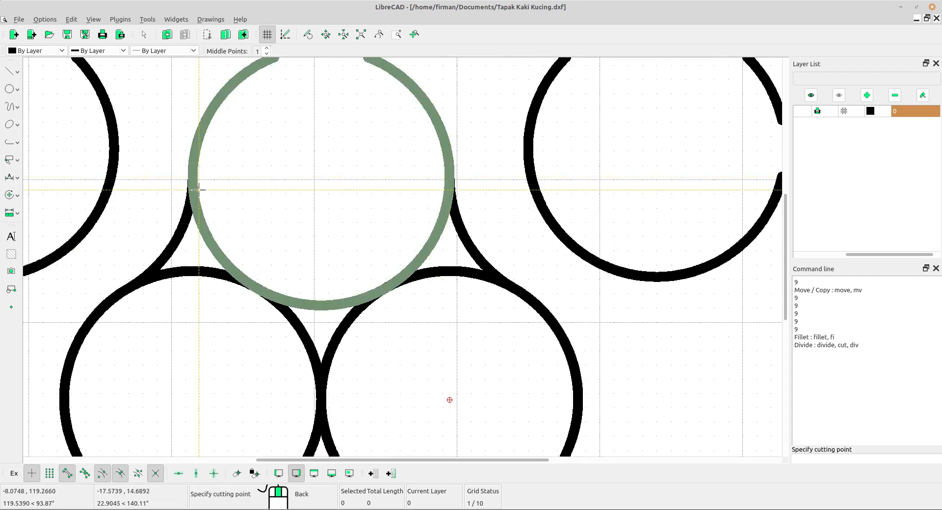
left_click(192, 178)
Step: Delete the inner arcs of the three divided circles, leaving only the outer contour of the main pad
scroll(343, 210, "down", 2)
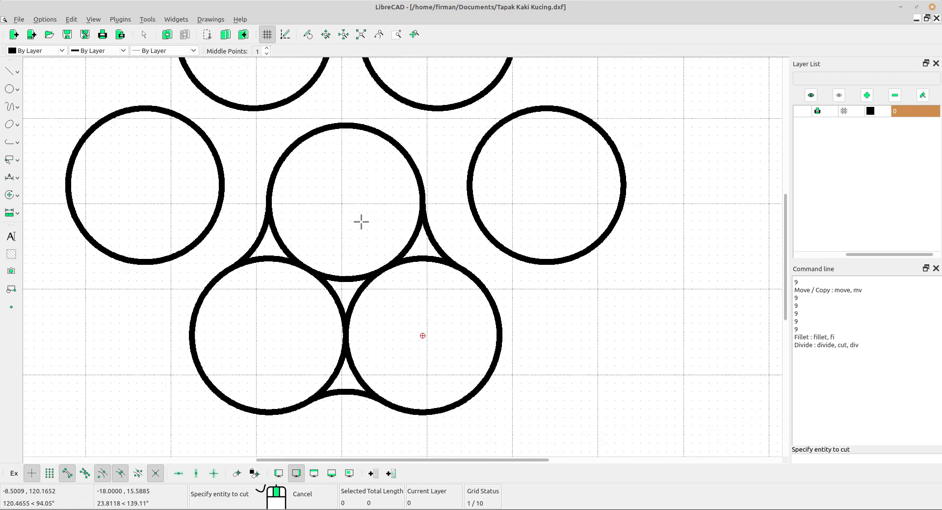
middle_click_drag(395, 309, 396, 326)
left_click_drag(398, 341, 301, 267)
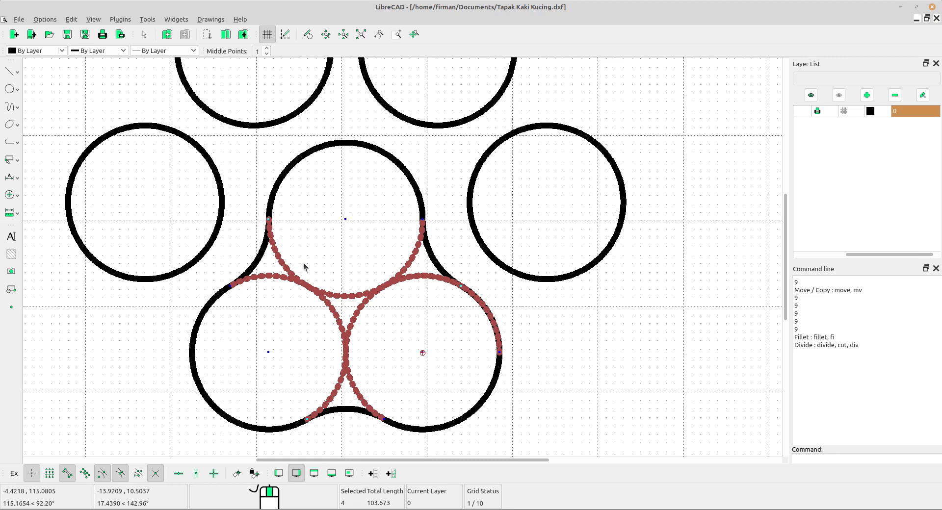
key("Delete")
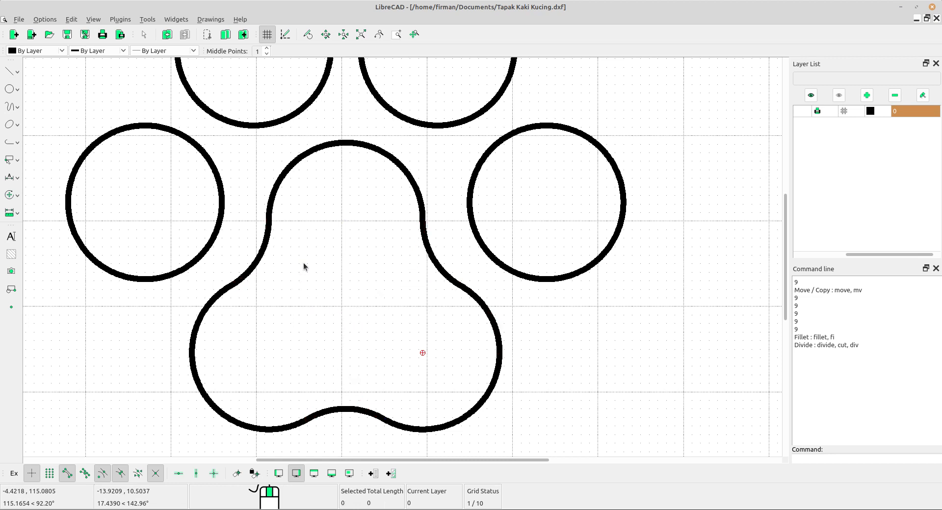
Step: Compare the paw print with the reference drawing and examine the arc joints along the main pad outline
scroll(303, 263, "down", 4)
middle_click_drag(353, 242, 355, 248)
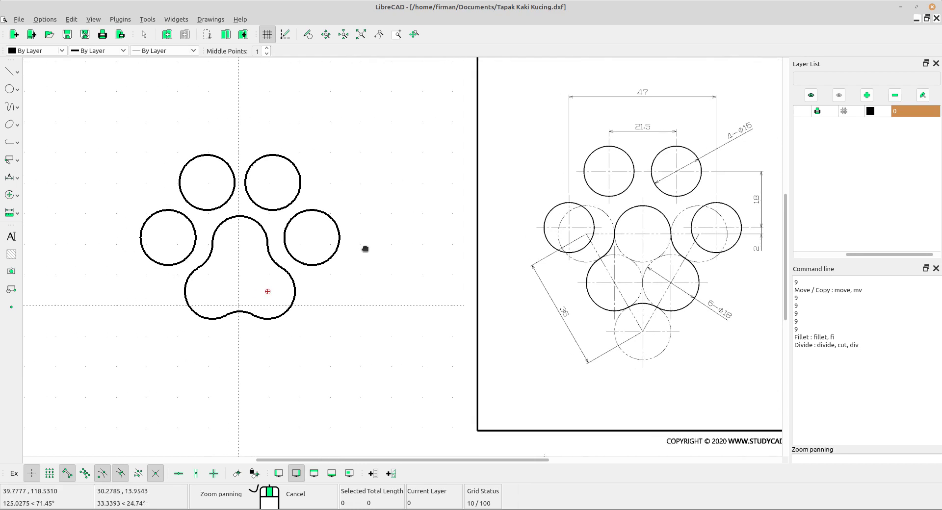
scroll(249, 254, "up", 1)
scroll(250, 254, "up", 3)
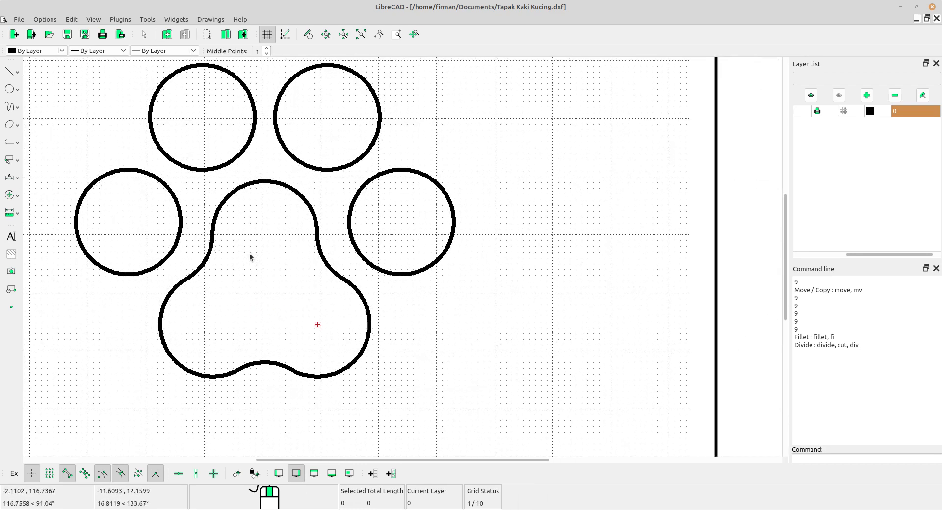
middle_click_drag(250, 253, 313, 256)
scroll(278, 290, "up", 2)
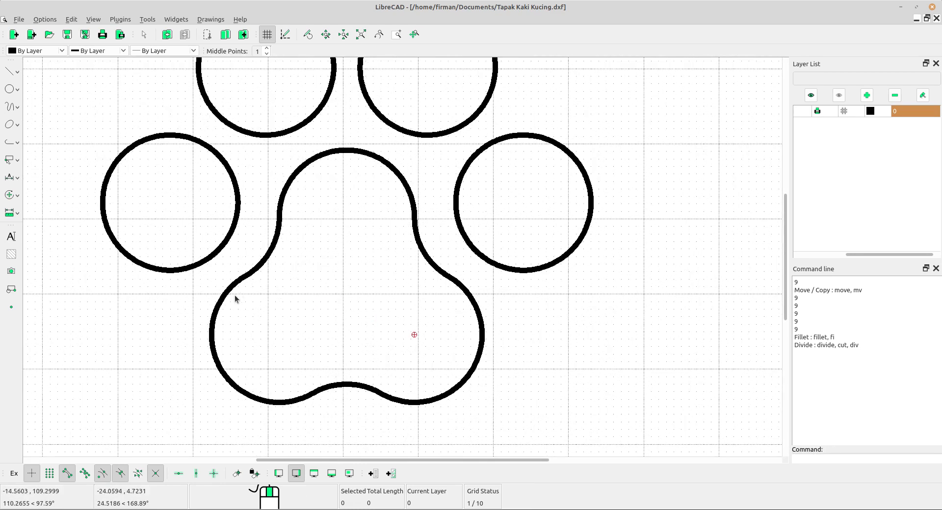
scroll(240, 273, "up", 2)
scroll(263, 267, "up", 1)
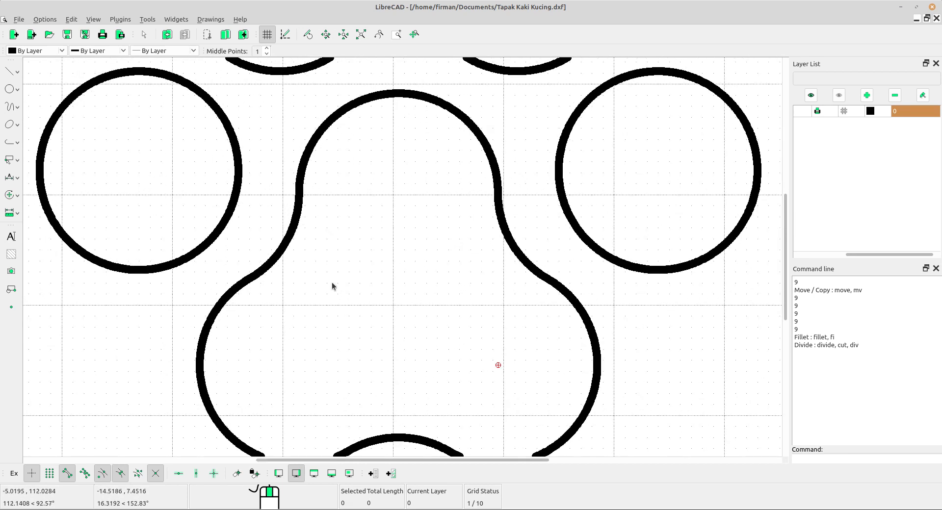
scroll(332, 282, "down", 1)
middle_click_drag(319, 283, 311, 255)
scroll(239, 269, "up", 1)
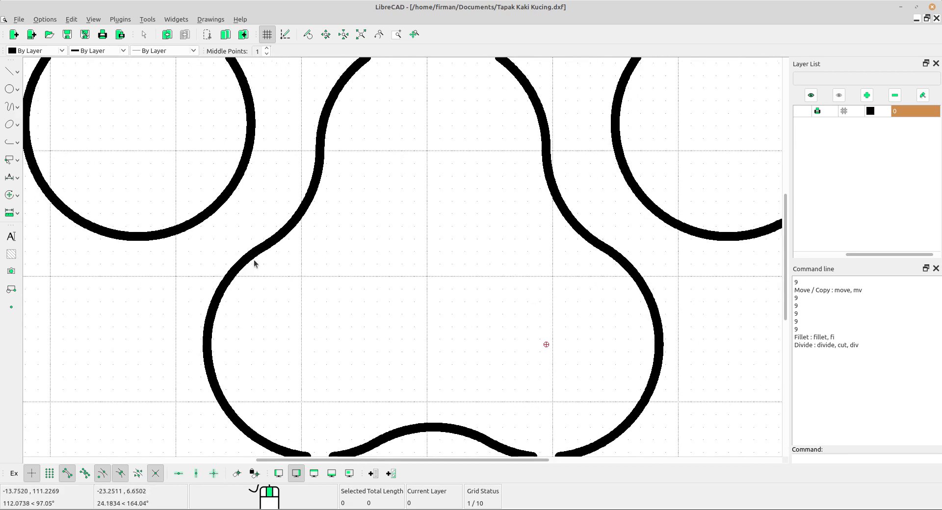
middle_click_drag(263, 195, 235, 213)
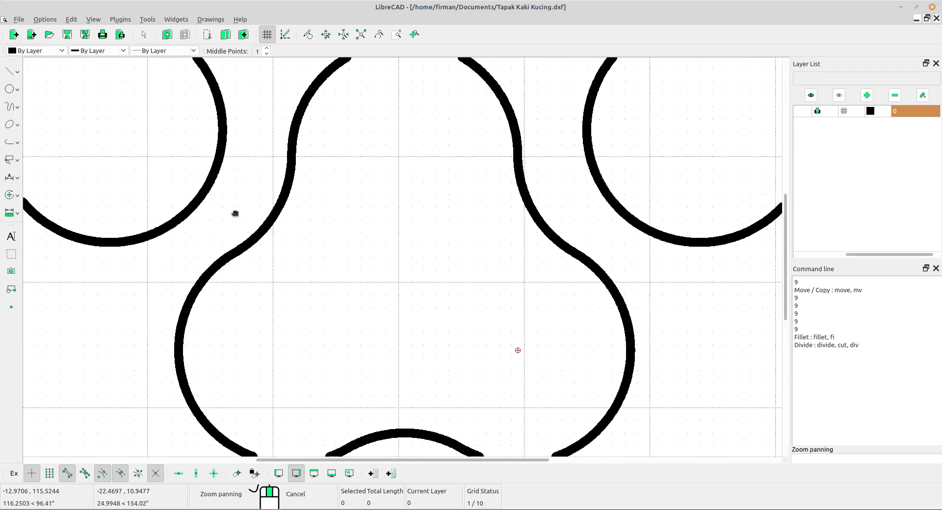
Step: Trim the lower-left arc and the left fillet of the main pad to each other with Trim Two
left_click(17, 199)
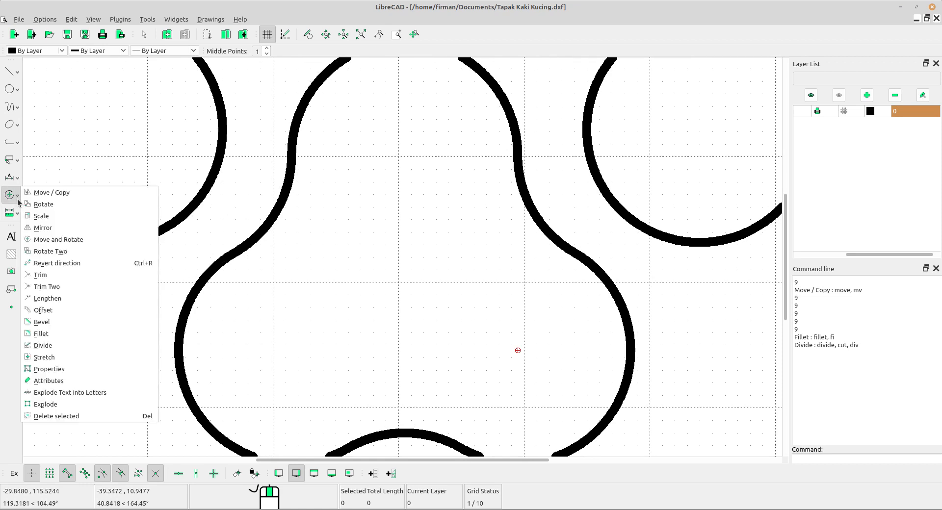
left_click(55, 287)
left_click(192, 303)
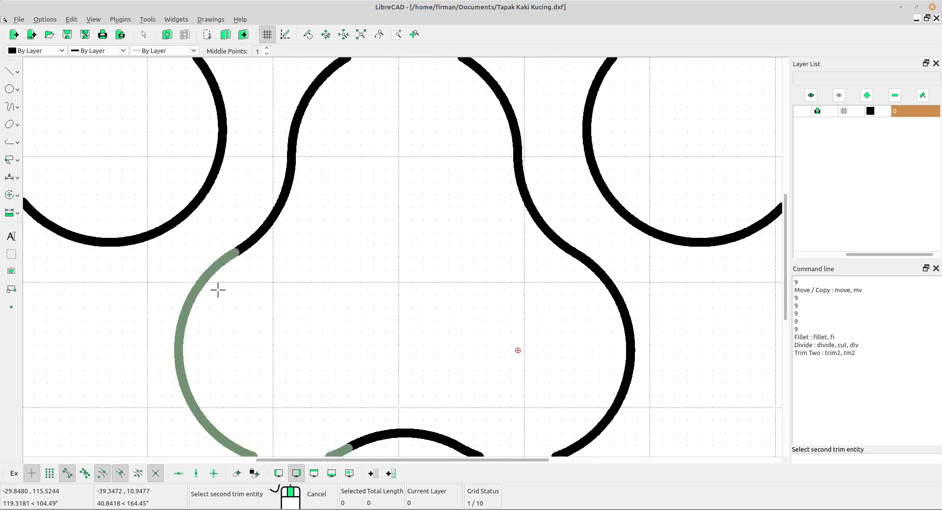
mouse_move(255, 228)
middle_mouse_down()
mouse_move(228, 291)
mouse_move(209, 310)
middle_mouse_up()
left_click(239, 207)
middle_click_drag(277, 194, 225, 227)
Step: Trim the right fillet of the main pad against the central arc and against the lower-right arc
left_click(345, 163)
left_click(425, 294)
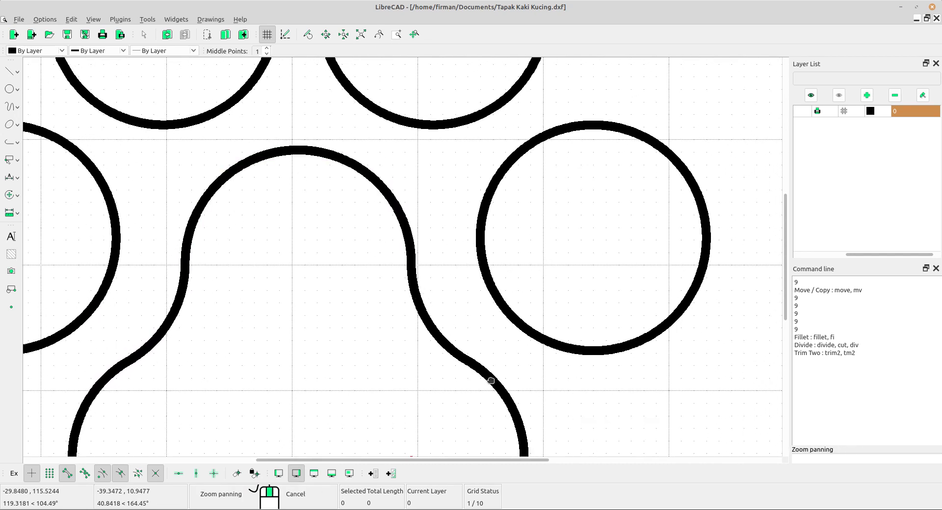
middle_click_drag(488, 364, 381, 200)
left_click(361, 192)
left_click(400, 241)
middle_click_drag(373, 355, 386, 265)
Step: Try to trim the lower-right arc and the underside fillet to each other
left_click(428, 225)
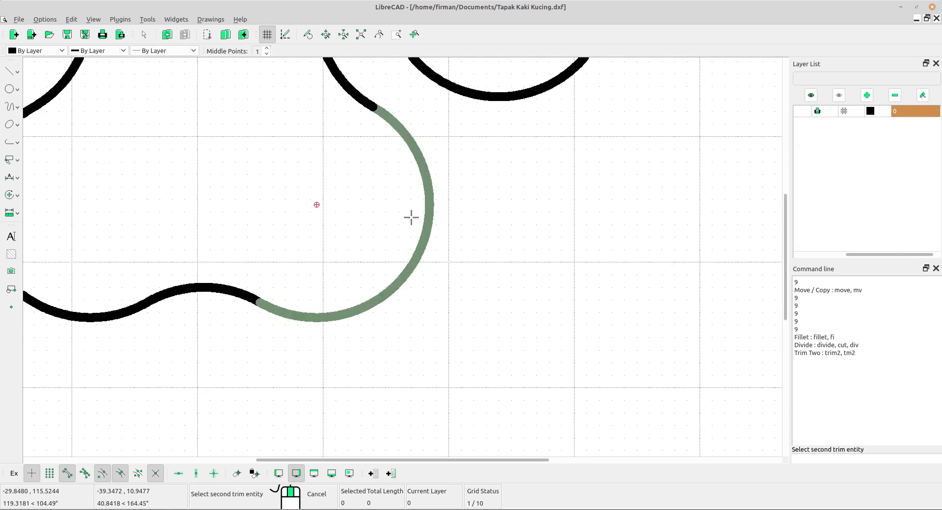
left_click(254, 315)
middle_click_drag(115, 307, 239, 307)
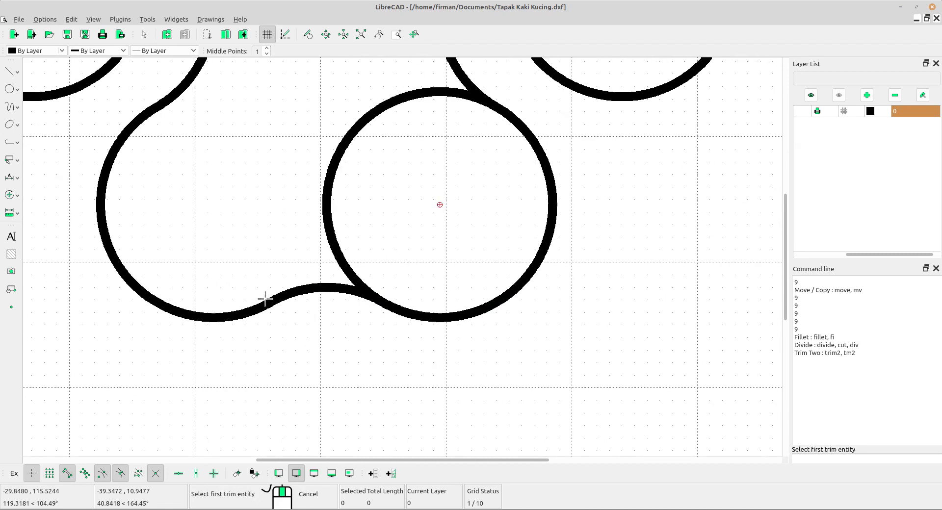
Step: Undo the last trim on the lower-right arc of the main pad
left_click(225, 35)
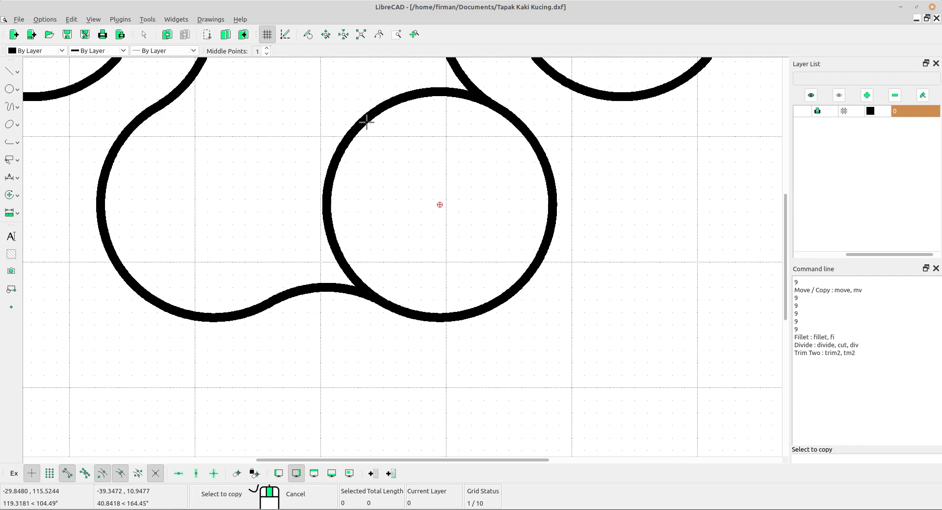
scroll(368, 120, "down", 2)
mouse_move(406, 152)
middle_mouse_down()
mouse_move(416, 188)
mouse_move(376, 247)
middle_mouse_up()
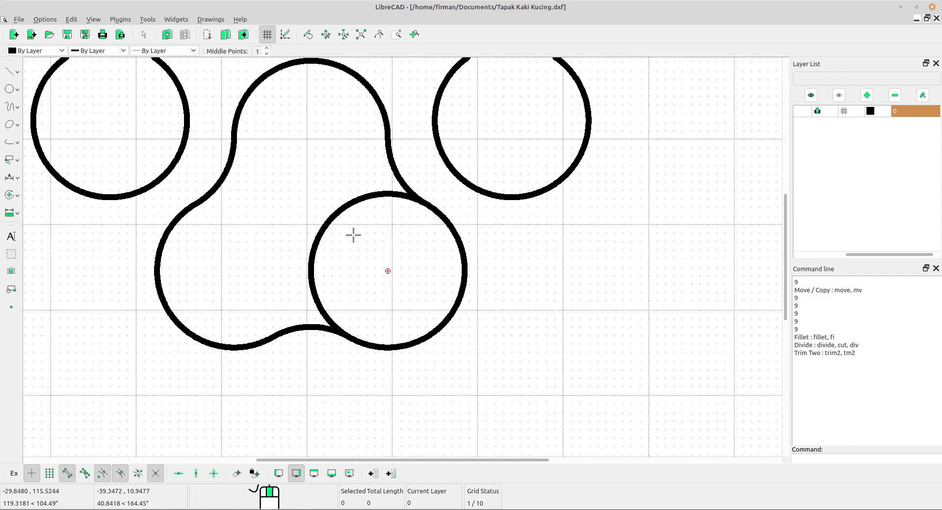
left_click(229, 36)
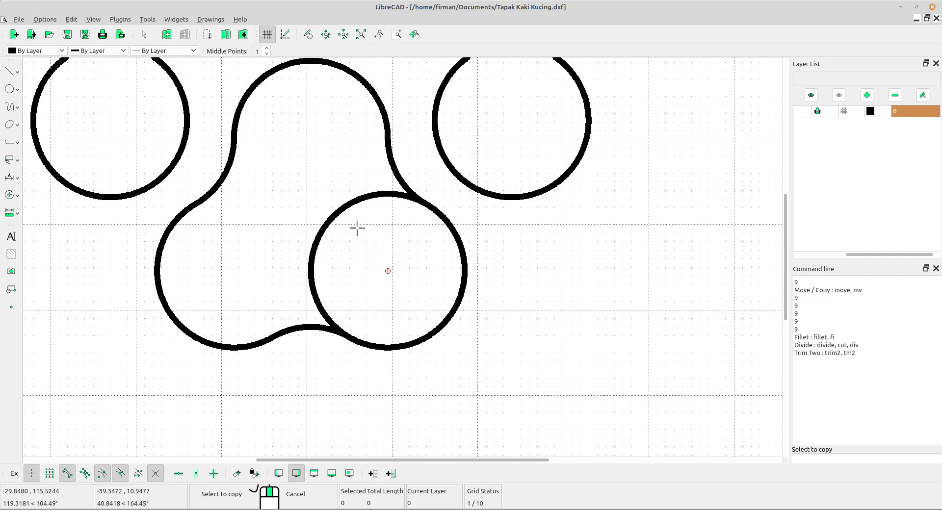
left_click(337, 215)
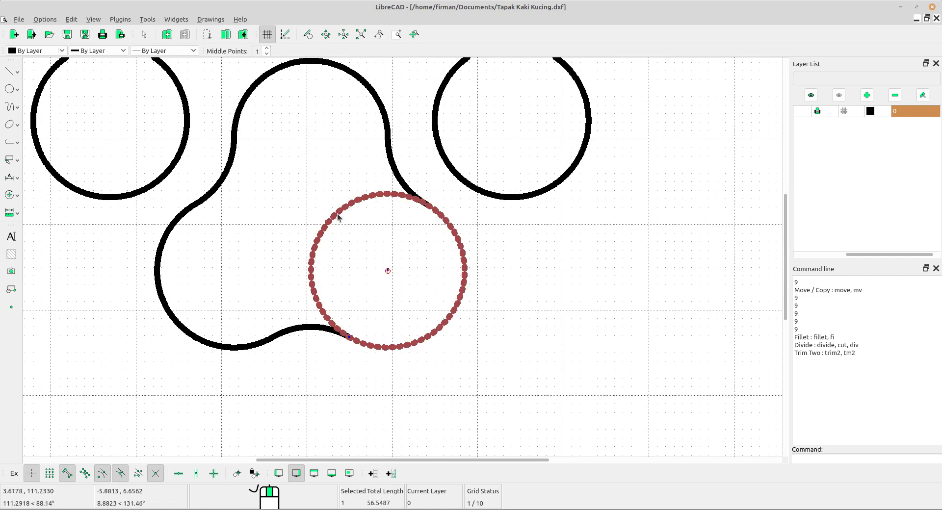
key("Escape")
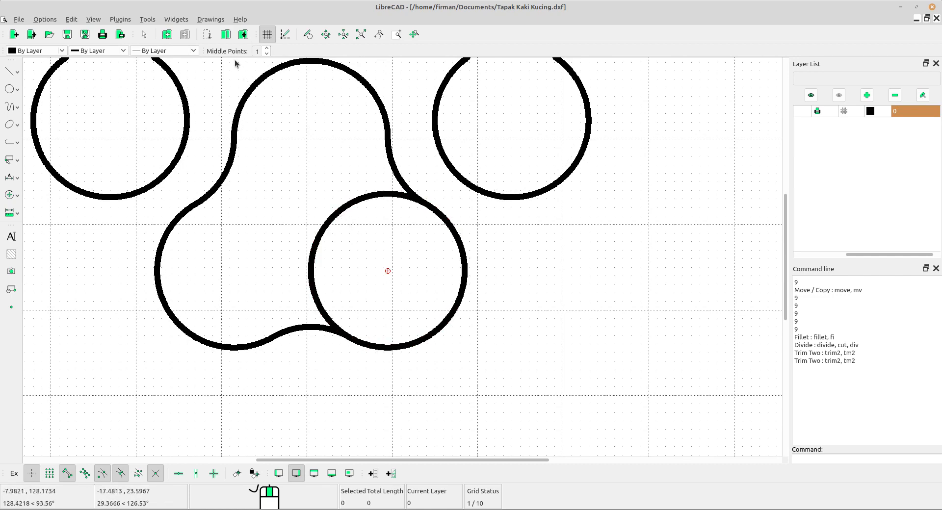
left_click(226, 35)
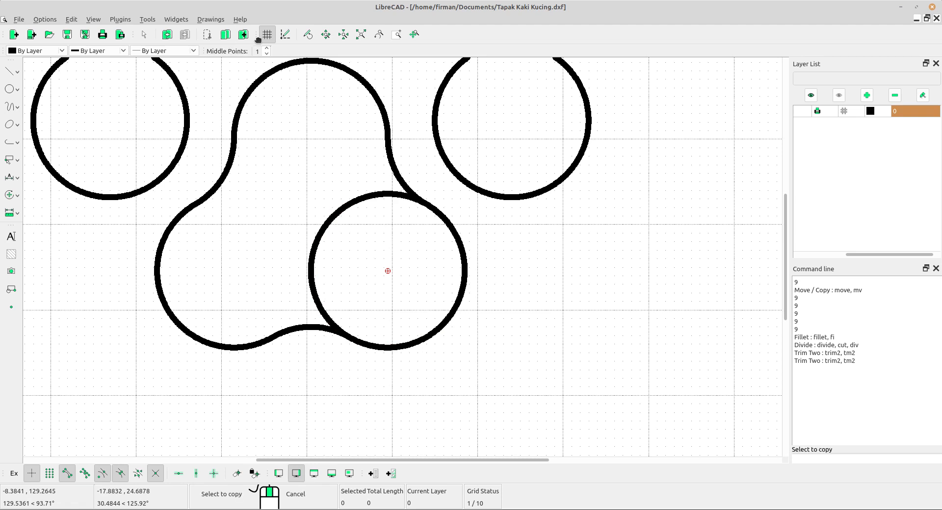
right_click(367, 251)
left_click(167, 34)
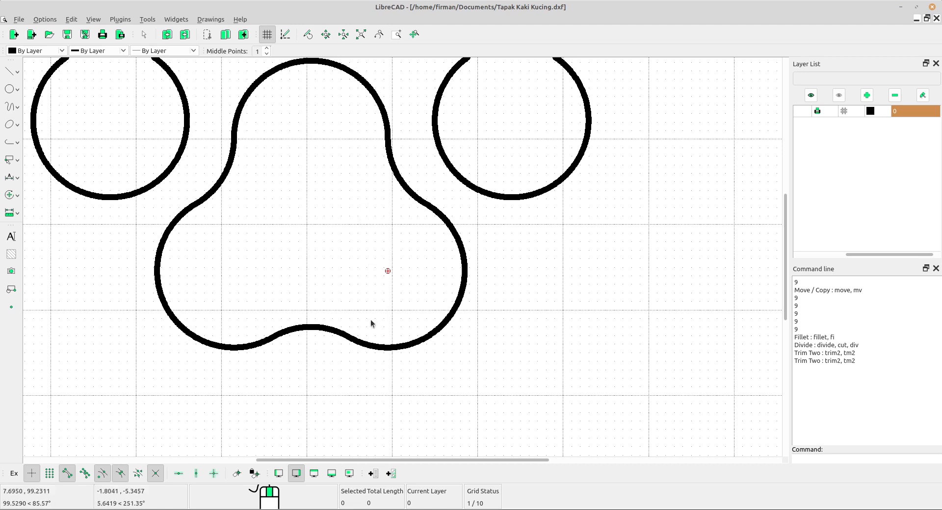
Step: Try Trim Two again on the joint between the lower-right arc and the underside fillet
right_click(275, 212)
left_click(292, 215)
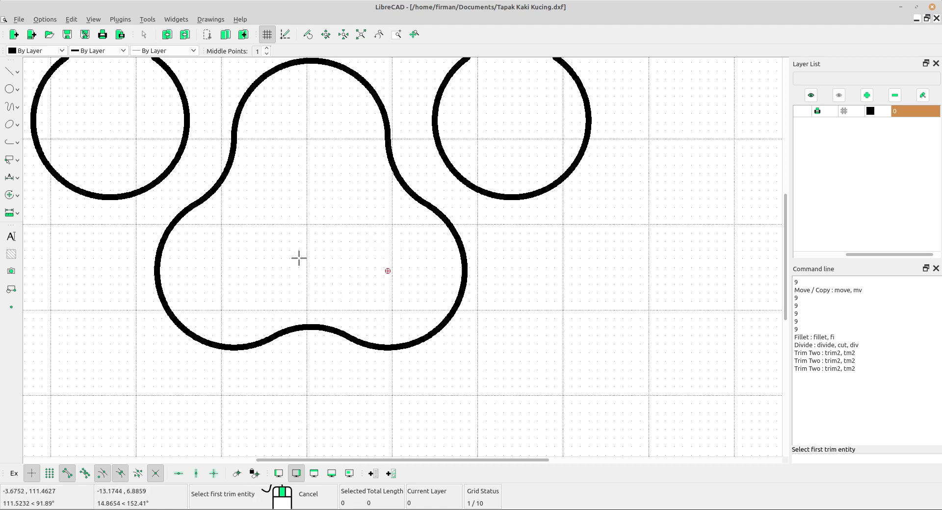
left_click(367, 346)
left_click(296, 330)
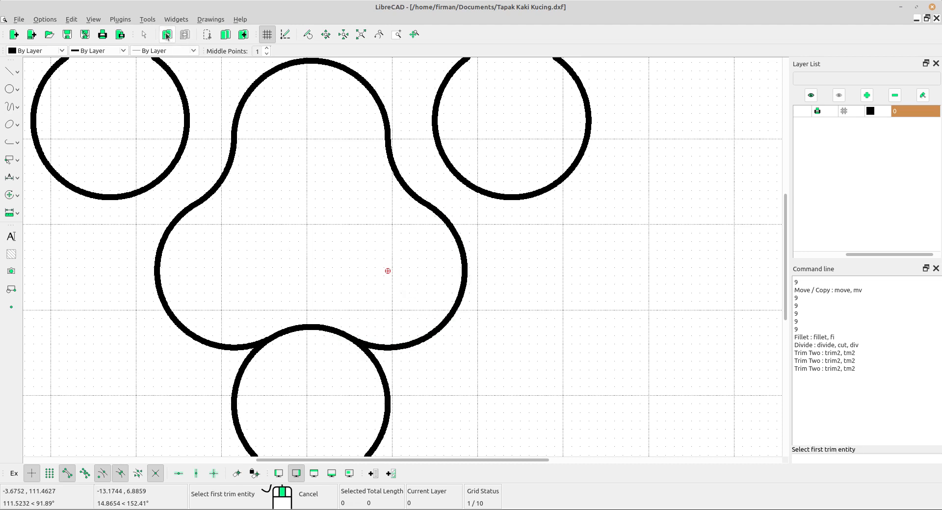
Step: Undo the last trim on the underside fillet and restart Trim Two
right_click(309, 287)
right_click(300, 251)
left_click(324, 256)
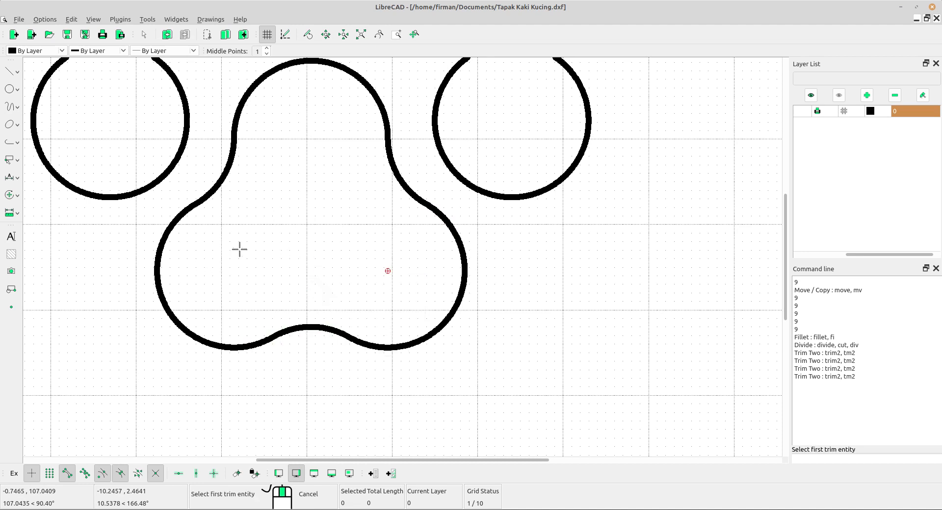
Step: Copy the complete paw print outline into the empty area left of the original, keeping the original
right_click(299, 255)
scroll(299, 256, "down", 3)
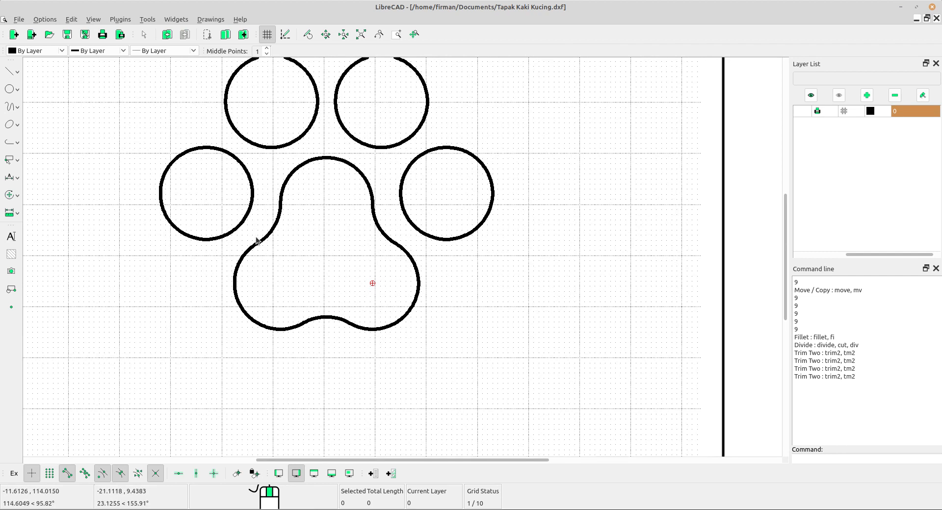
scroll(386, 230, "up", 1)
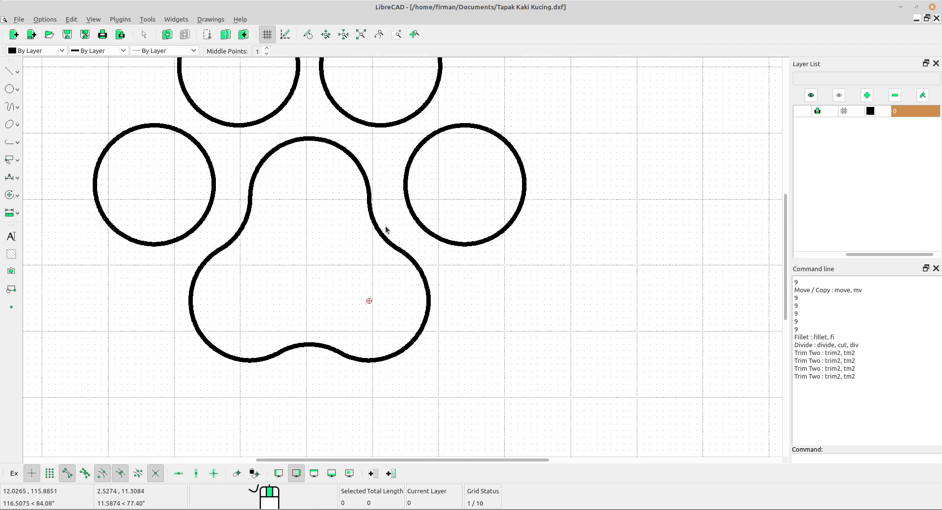
scroll(292, 202, "down", 2)
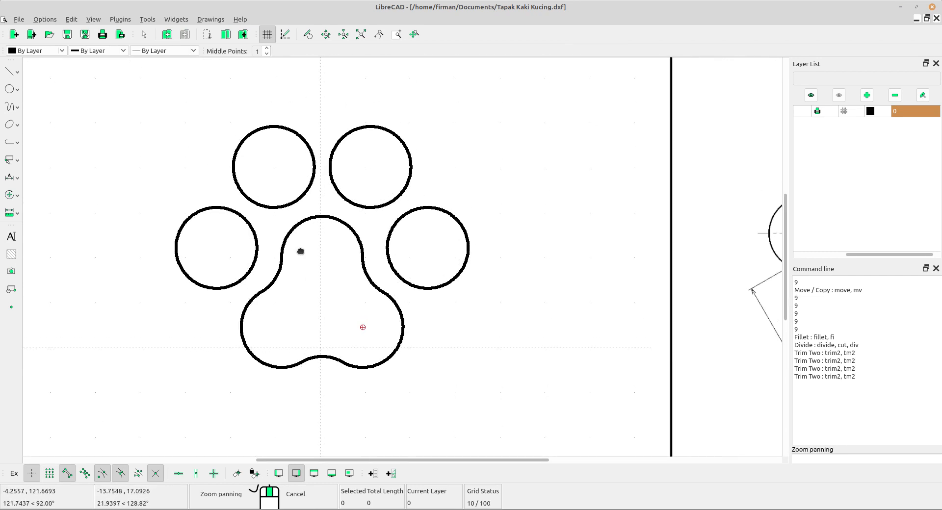
scroll(300, 253, "up", 1)
scroll(304, 265, "down", 3)
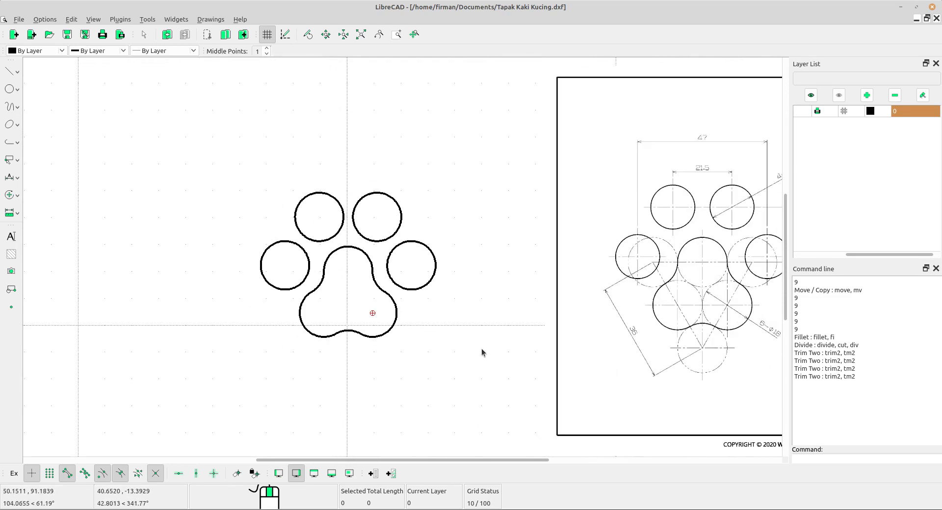
left_click_drag(478, 379, 209, 156)
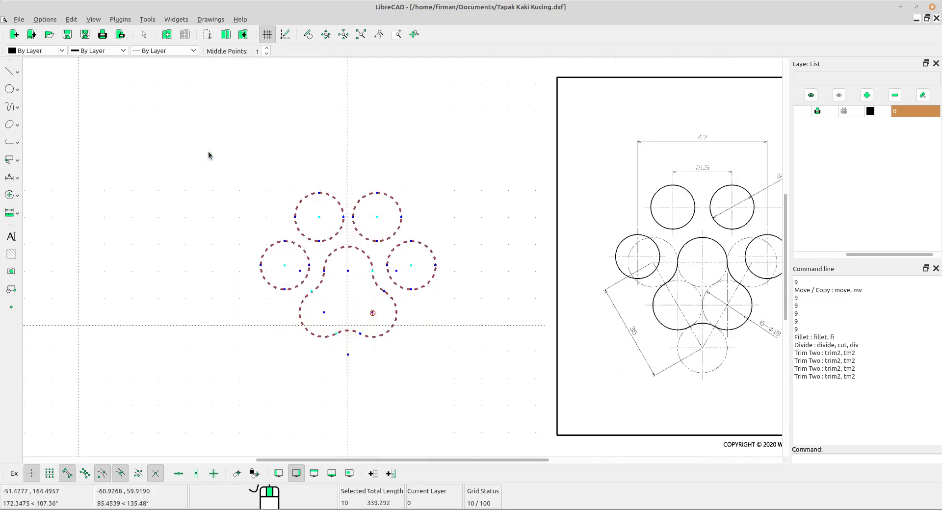
left_click(15, 194)
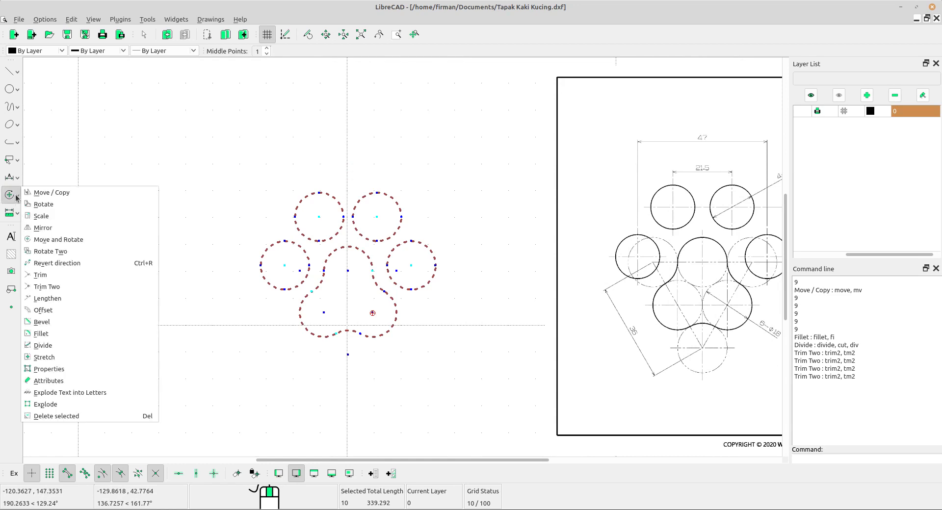
left_click(62, 194)
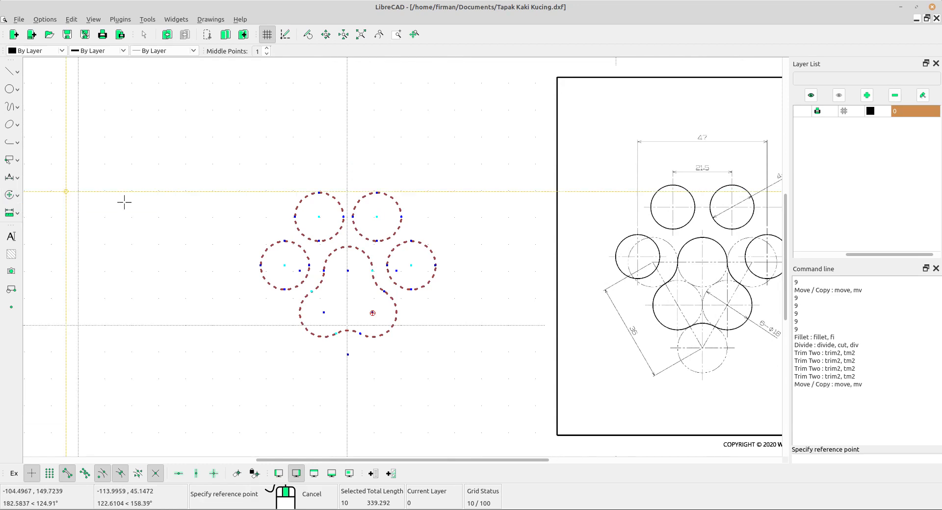
left_click(346, 288)
middle_click_drag(199, 271, 370, 270)
left_click(214, 277)
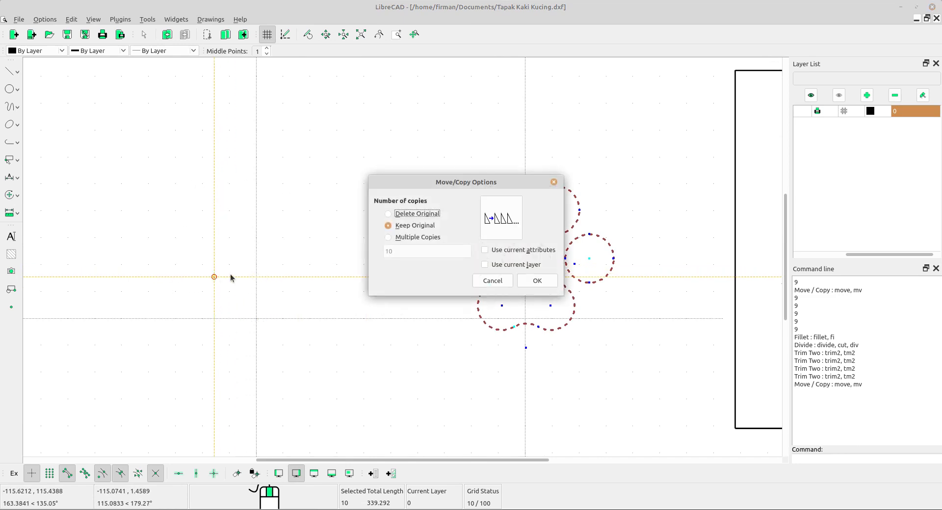
left_click(537, 281)
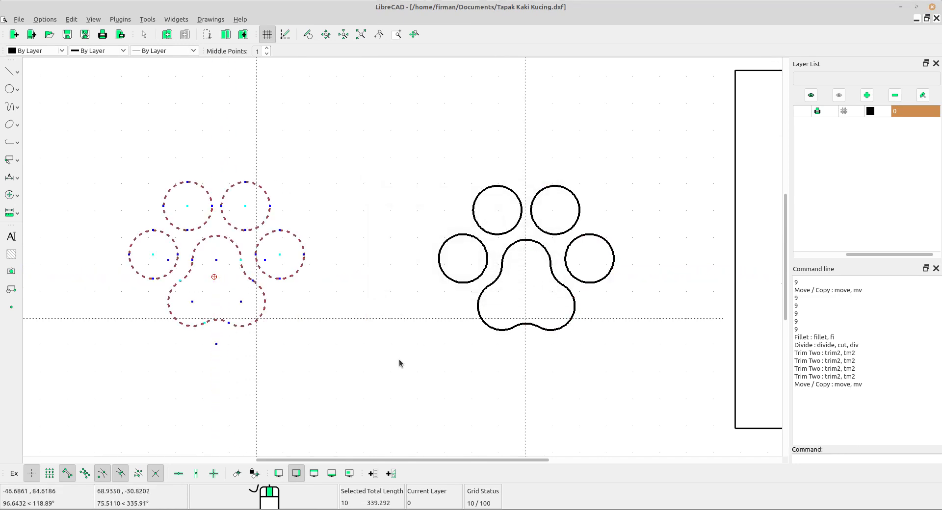
key("Escape")
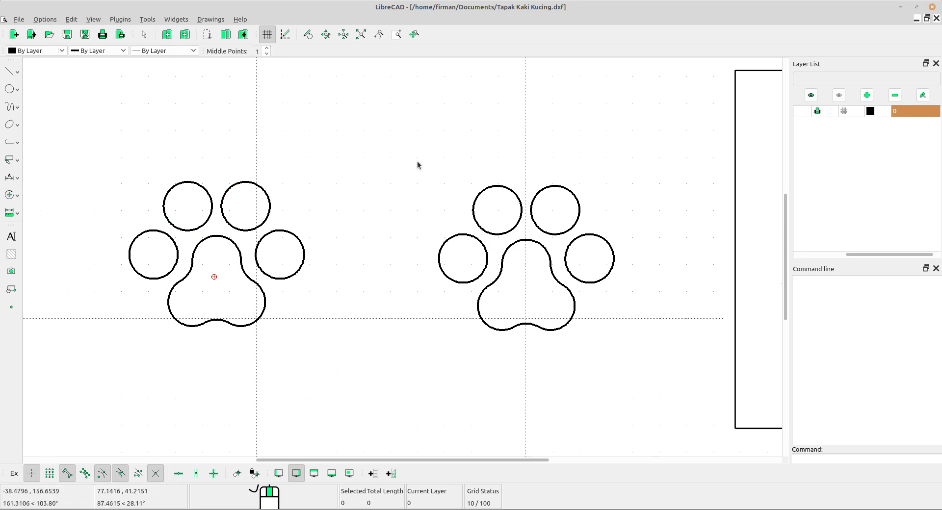
Step: Fill the toe circles and main pad of the original paw print with a solid hatch
left_click_drag(410, 144, 658, 380)
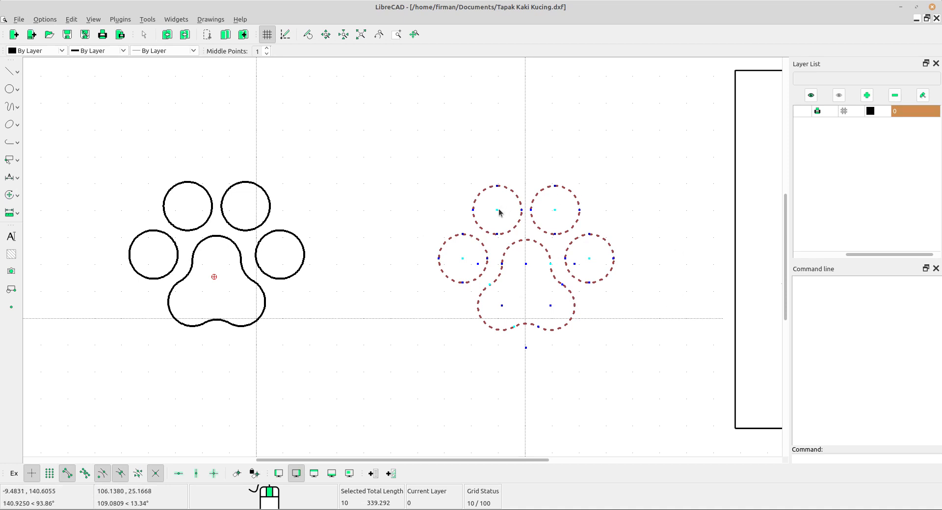
left_click(15, 255)
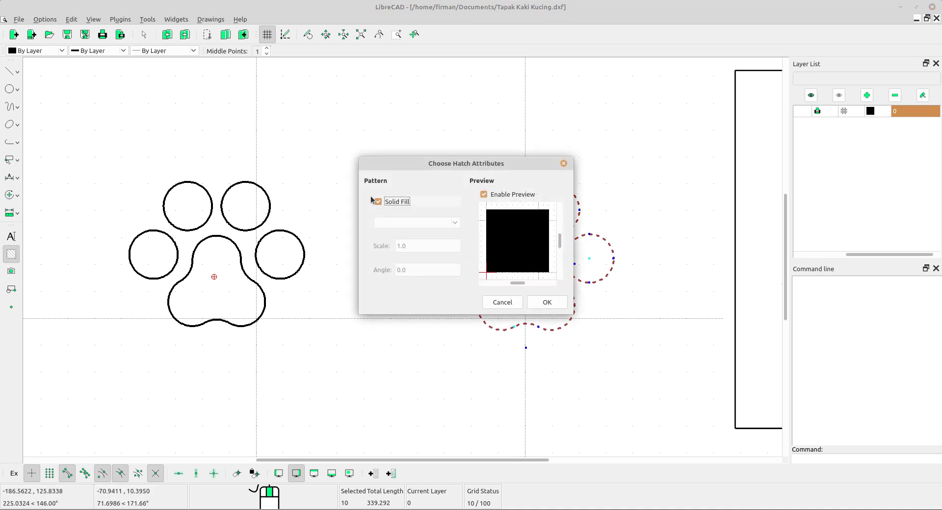
left_click(547, 303)
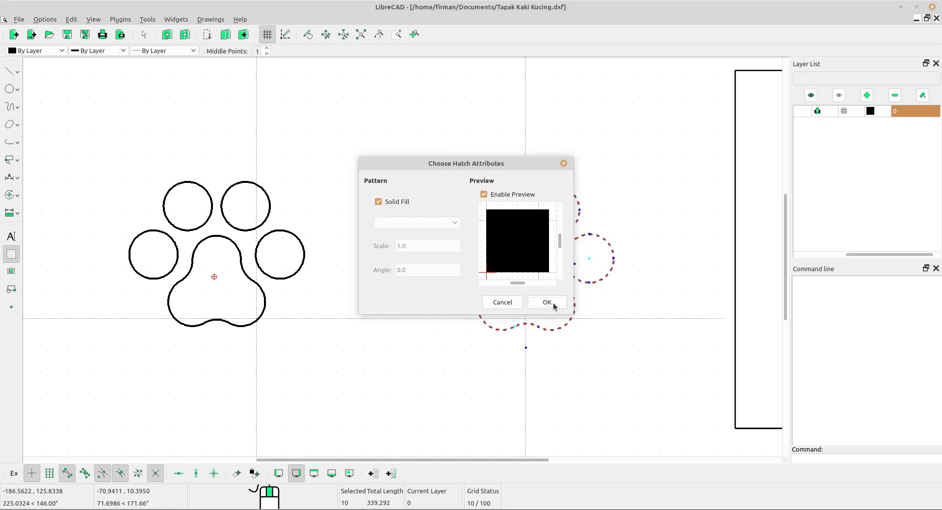
mouse_move(246, 273)
middle_mouse_down()
mouse_move(212, 249)
mouse_move(345, 253)
mouse_move(337, 265)
mouse_move(187, 262)
middle_mouse_up()
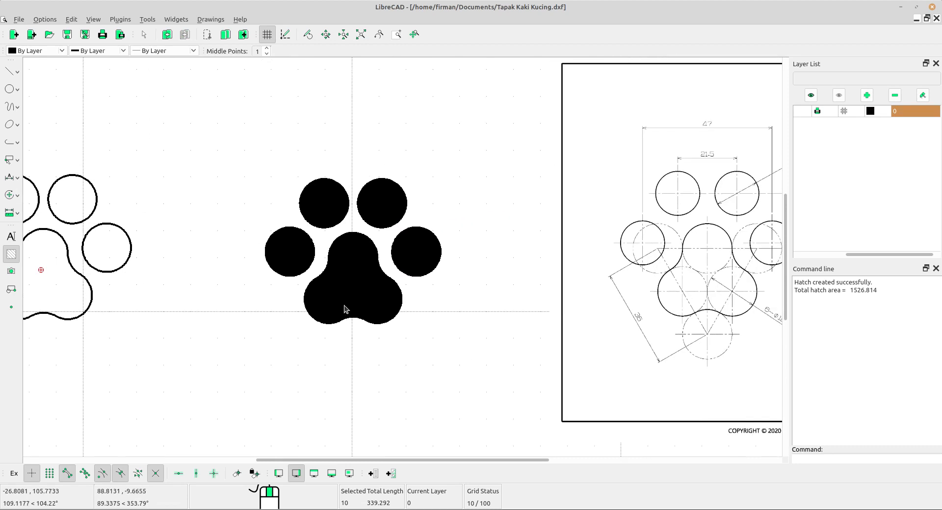
middle_click_drag(294, 276, 517, 283)
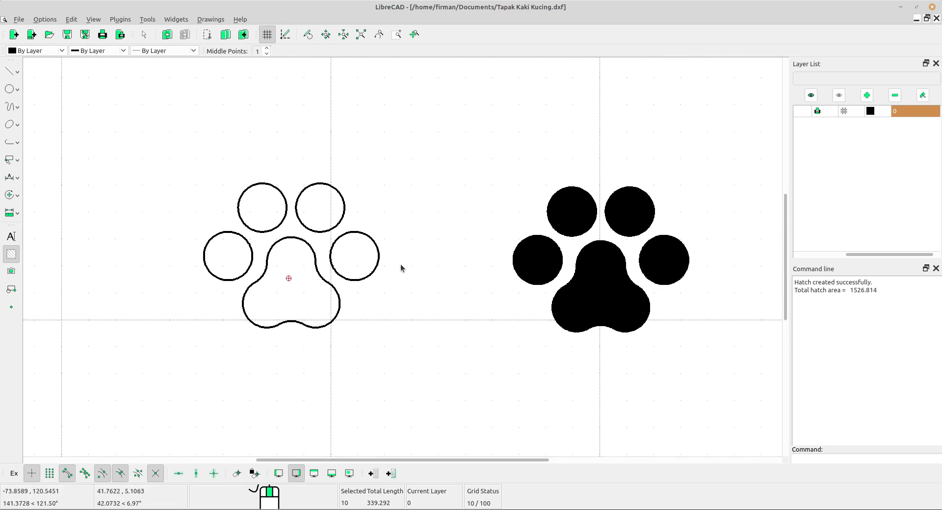
Step: Add a layer named dimension with Dark Red colour, 0.20mm width and Continuous line type
scroll(342, 241, "up", 1)
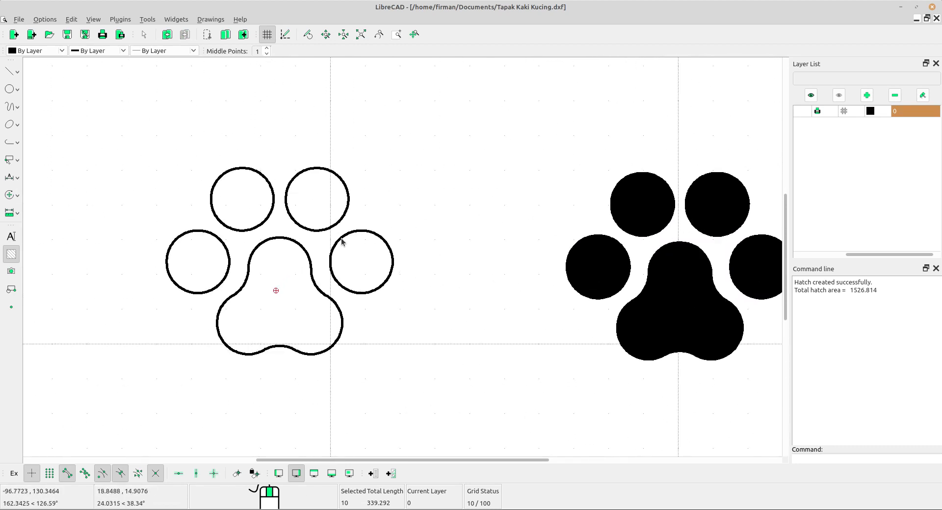
middle_click_drag(343, 239, 432, 222)
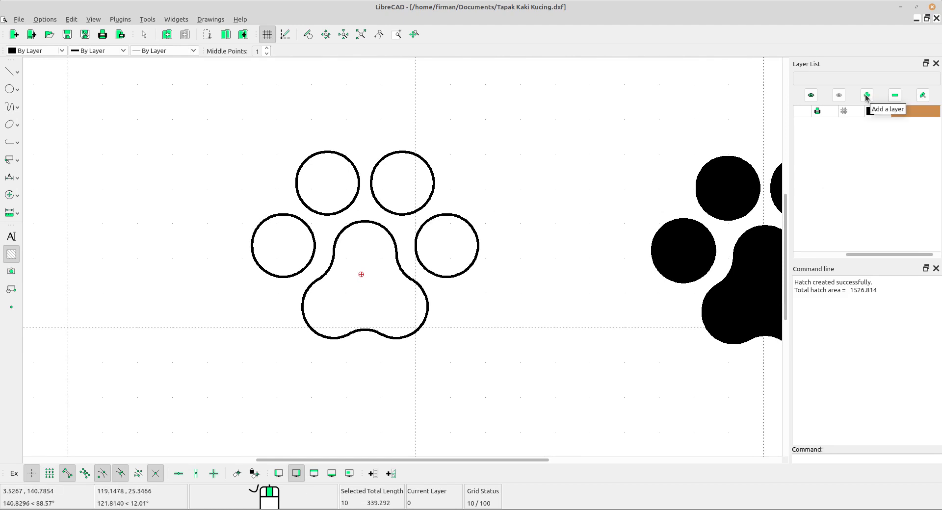
left_click(866, 97)
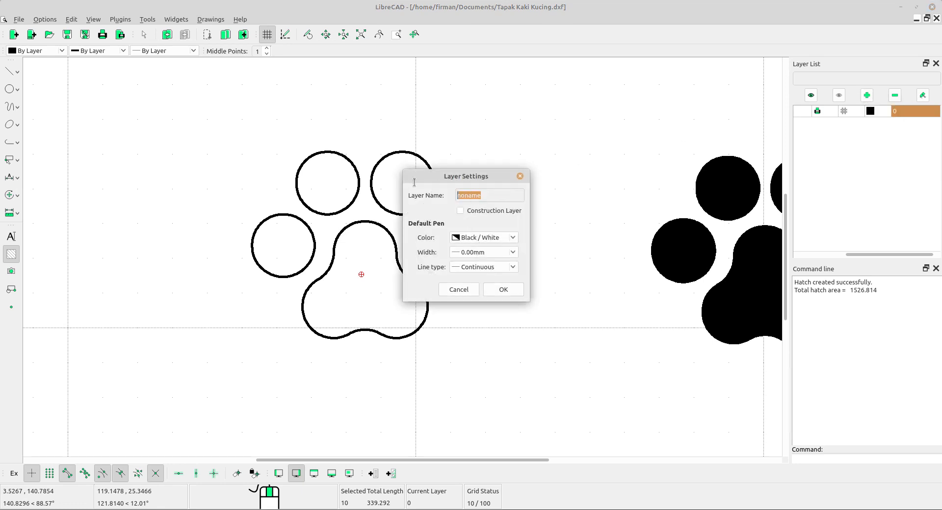
type("dimensi")
left_click(499, 240)
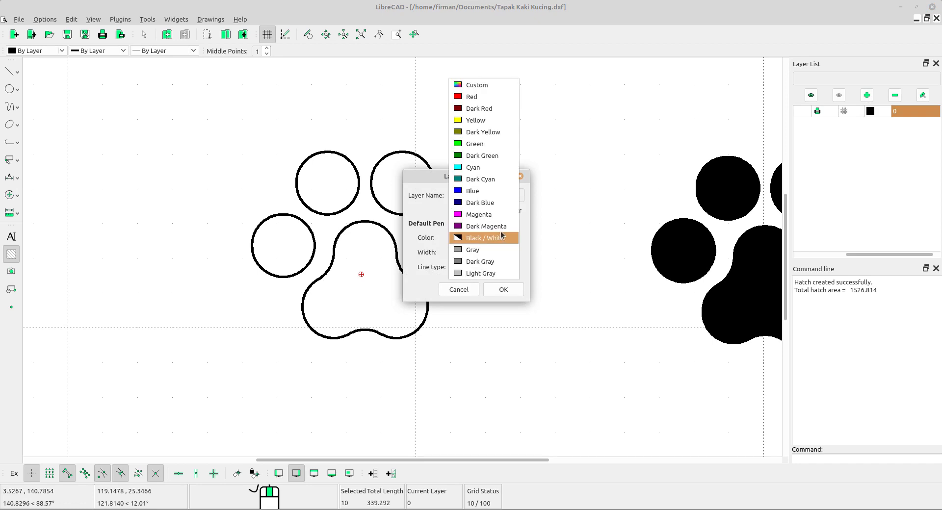
left_click(479, 110)
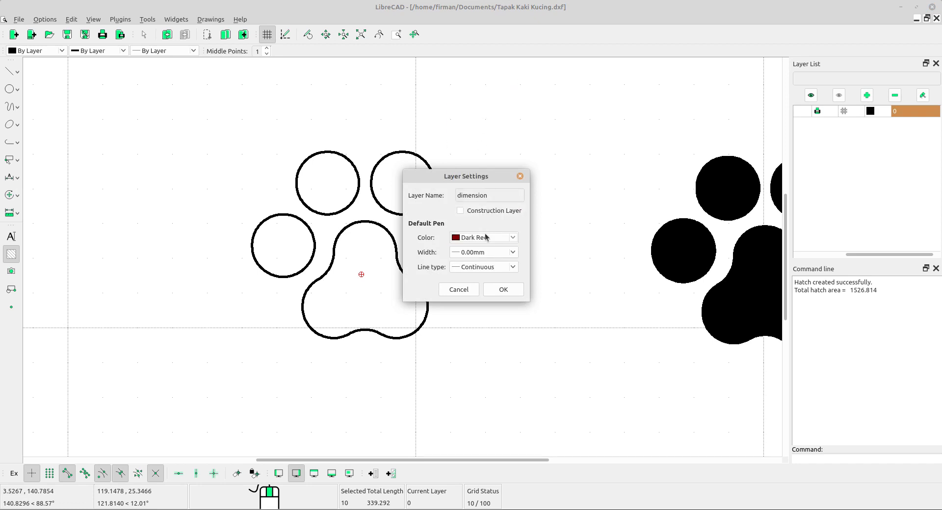
left_click(488, 252)
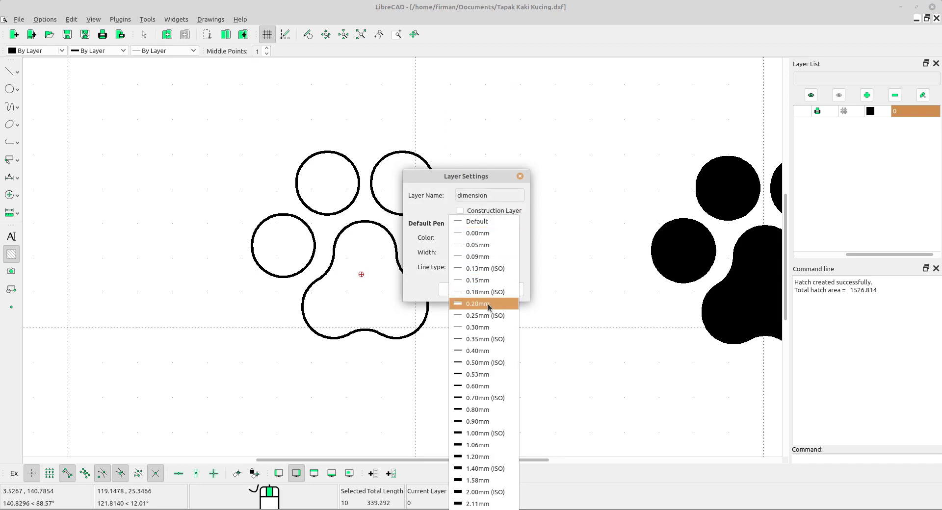
left_click(488, 327)
left_click(496, 252)
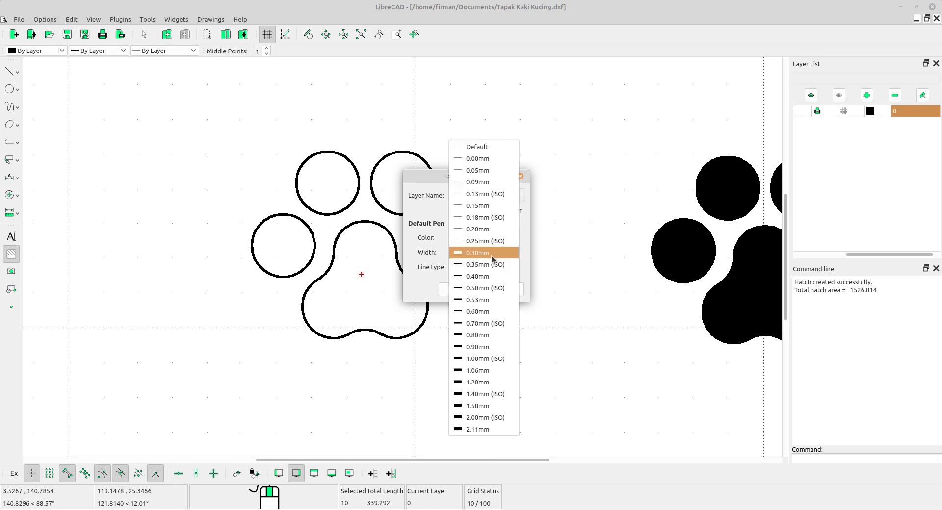
left_click(484, 232)
left_click(510, 293)
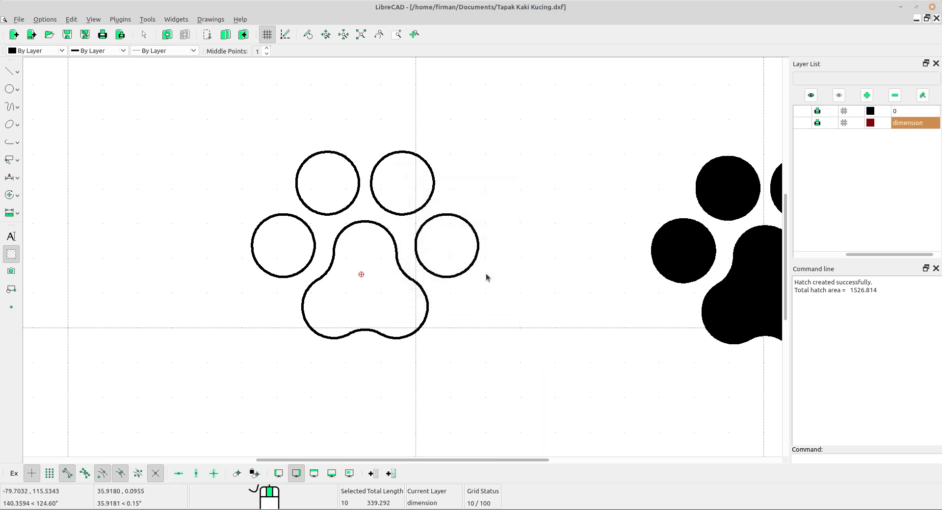
Step: Add a horizontal dimension above the outlined paw copy between the centres of its two upper toe circles
scroll(487, 275, "down", 3)
middle_click_drag(582, 319, 456, 296)
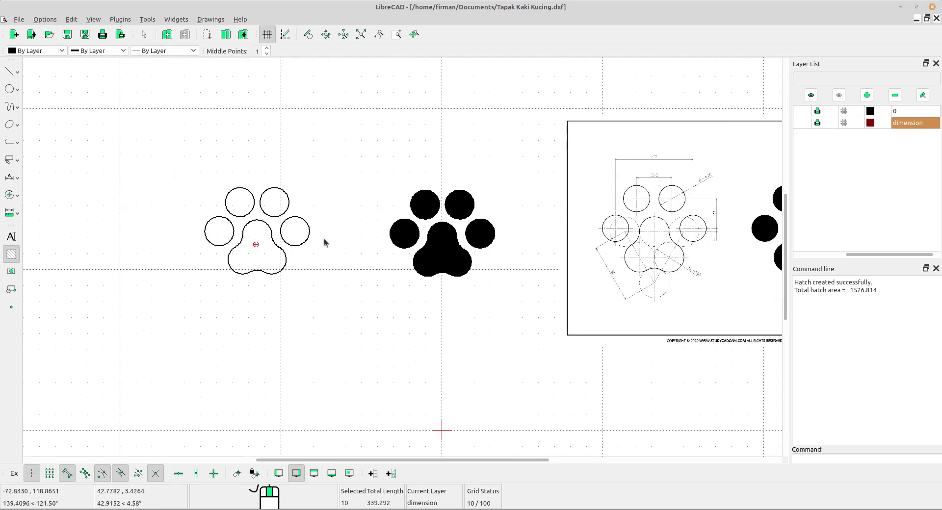
scroll(328, 240, "up", 3)
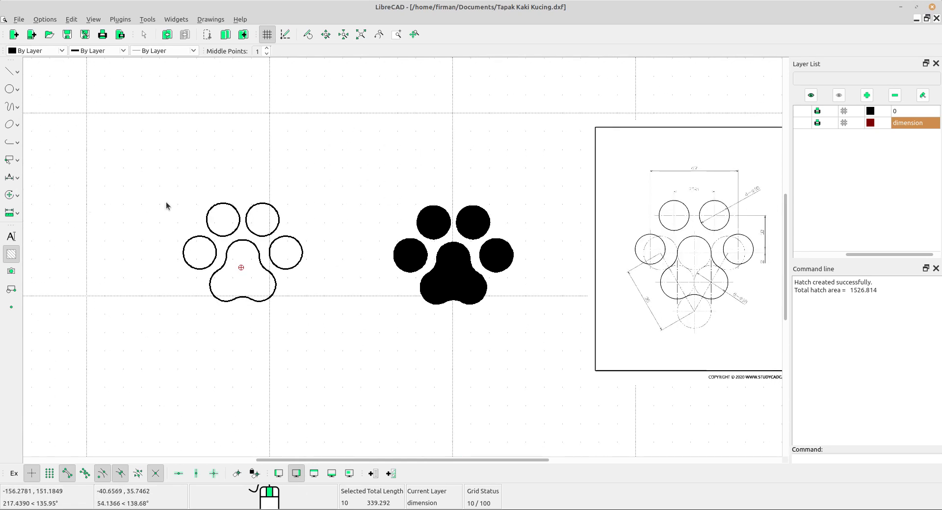
left_click(20, 182)
left_click(46, 198)
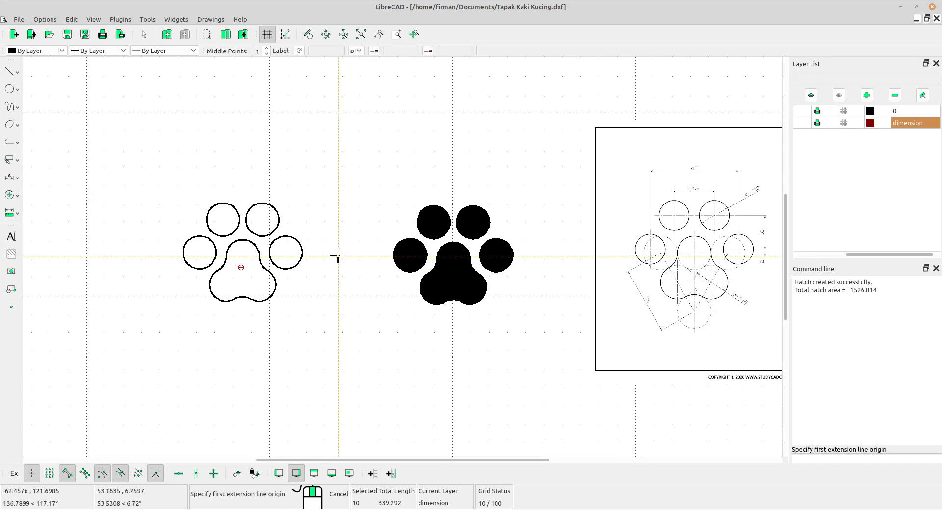
scroll(316, 232, "up", 1)
middle_click_drag(315, 231, 227, 233)
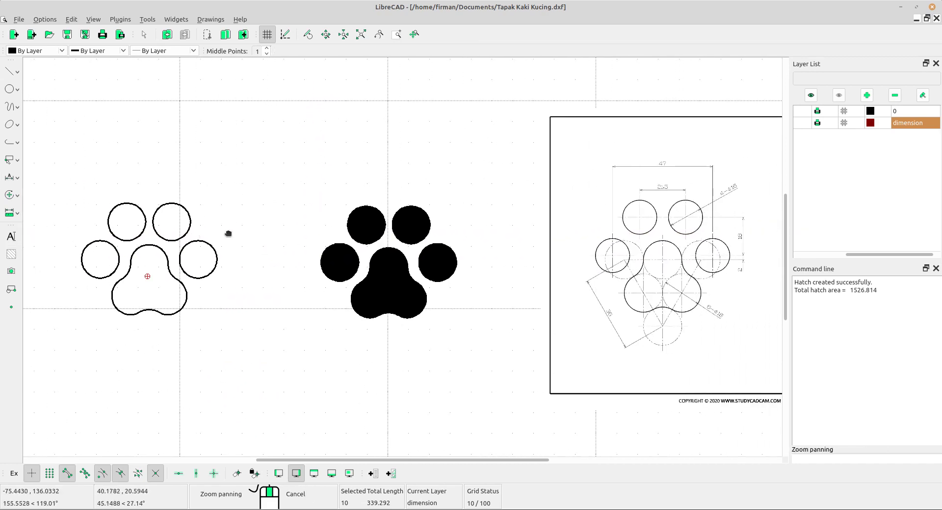
left_click(123, 222)
left_click(171, 222)
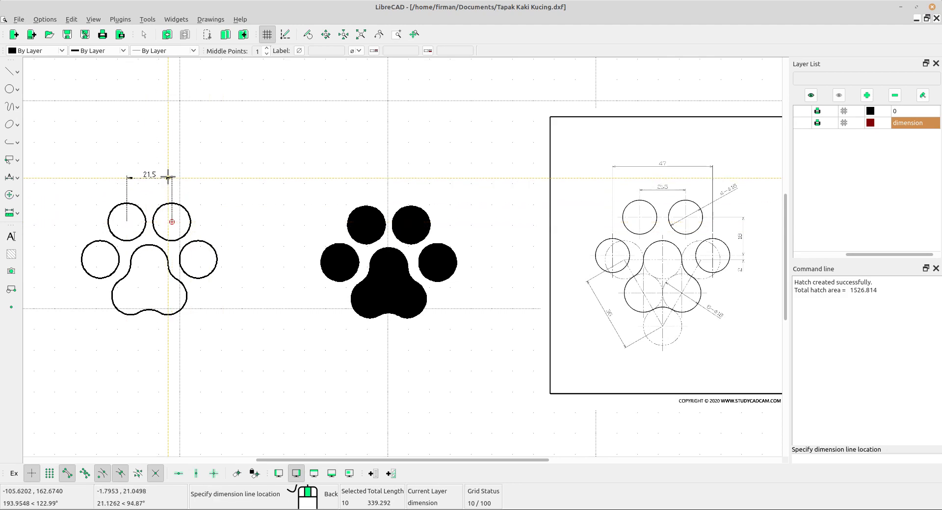
scroll(204, 200, "up", 1)
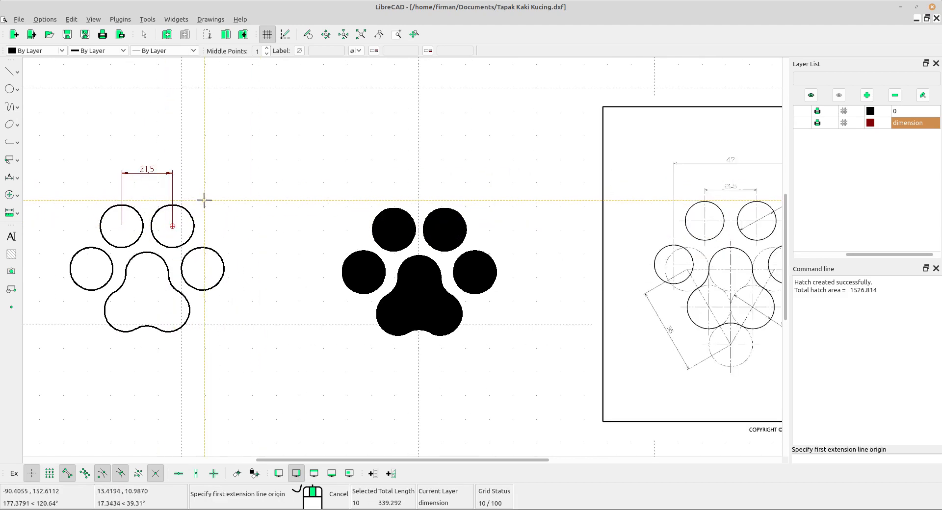
Step: Add a horizontal dimension between the centres of the two outer toe circles, placed above the upper toes' dimension
mouse_move(205, 200)
middle_mouse_down()
mouse_move(225, 204)
mouse_move(201, 193)
middle_mouse_up()
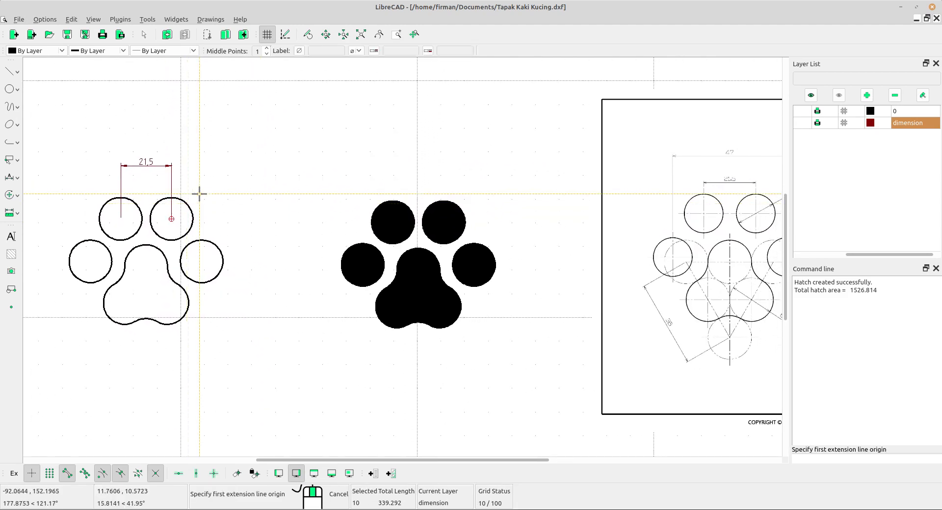
left_click(89, 260)
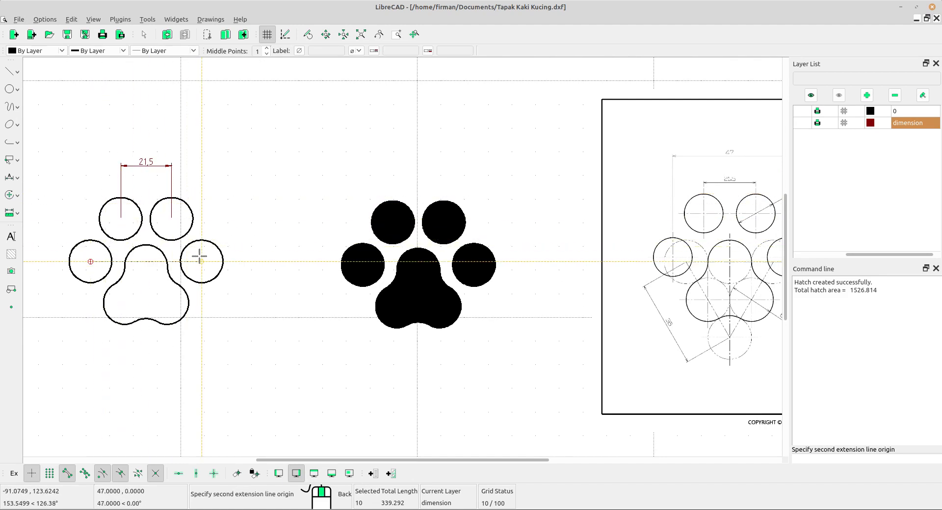
left_click(201, 261)
left_click(199, 136)
Step: Add a vertical dimension between the centre of the pad's upper arc and the right outer toe's centre, placed right of the outlined paw
middle_click_drag(273, 259, 226, 231)
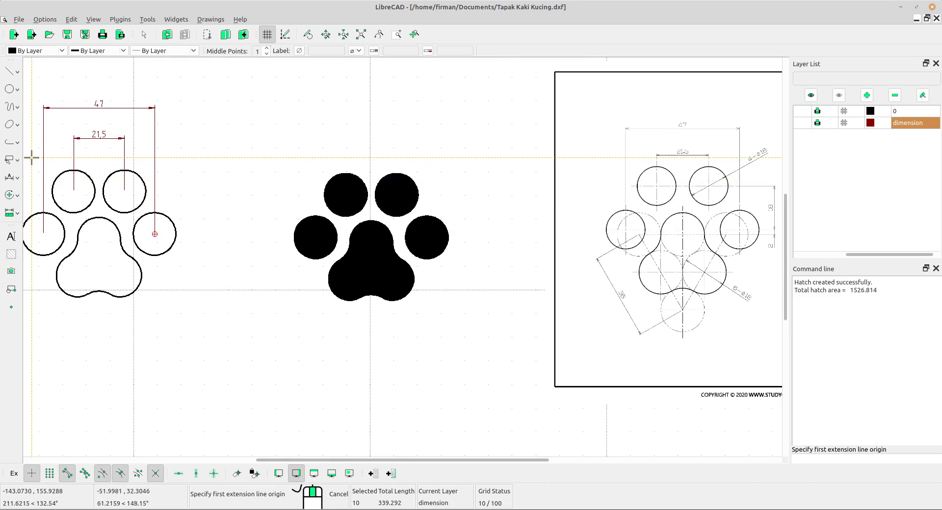
left_click(16, 183)
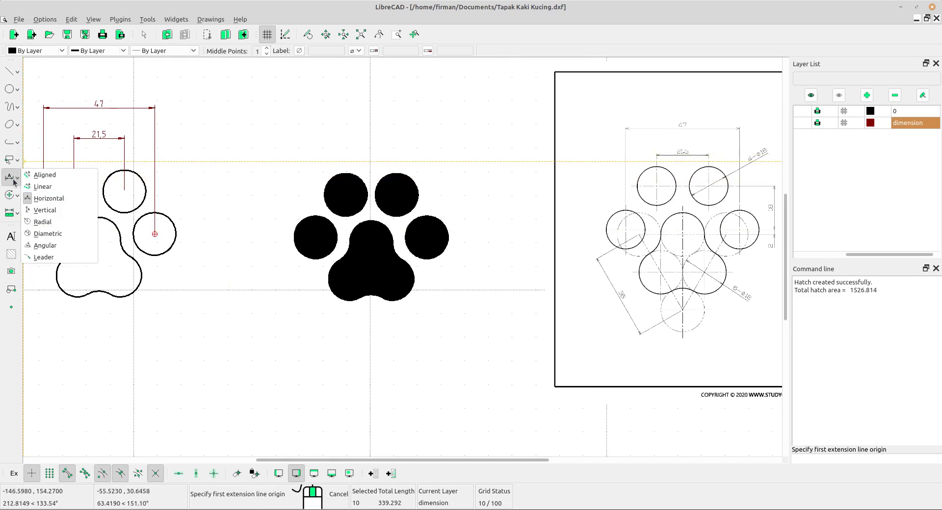
left_click(54, 210)
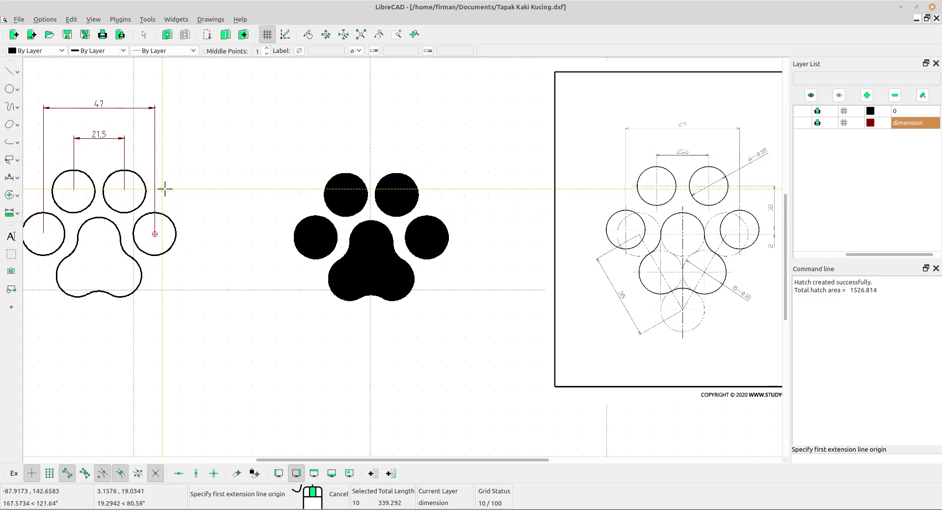
mouse_move(164, 185)
middle_mouse_down()
mouse_move(233, 216)
mouse_move(233, 192)
mouse_move(263, 200)
mouse_move(275, 172)
middle_mouse_up()
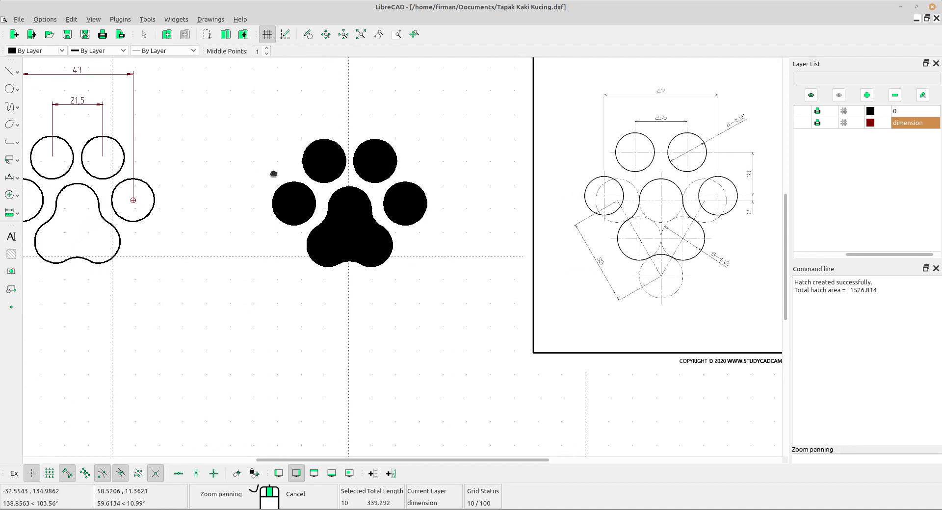
left_click(76, 212)
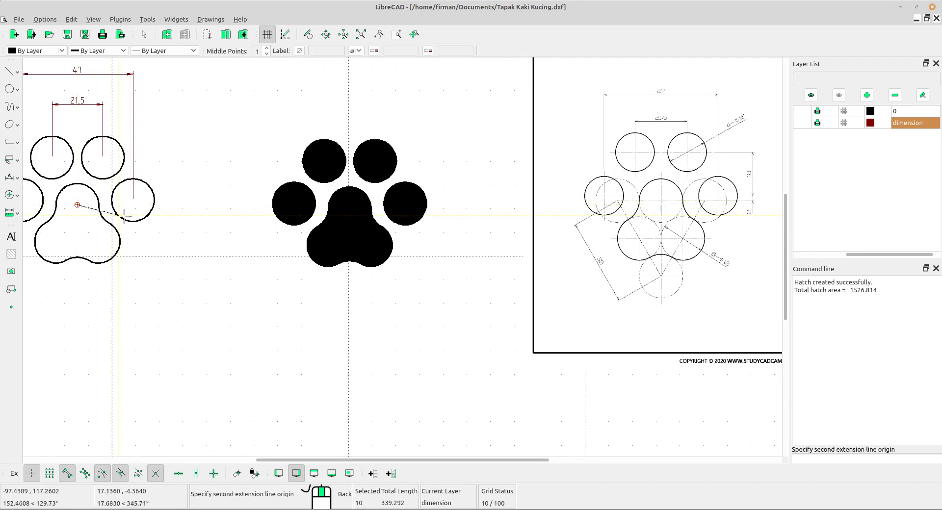
left_click(133, 200)
left_click(191, 208)
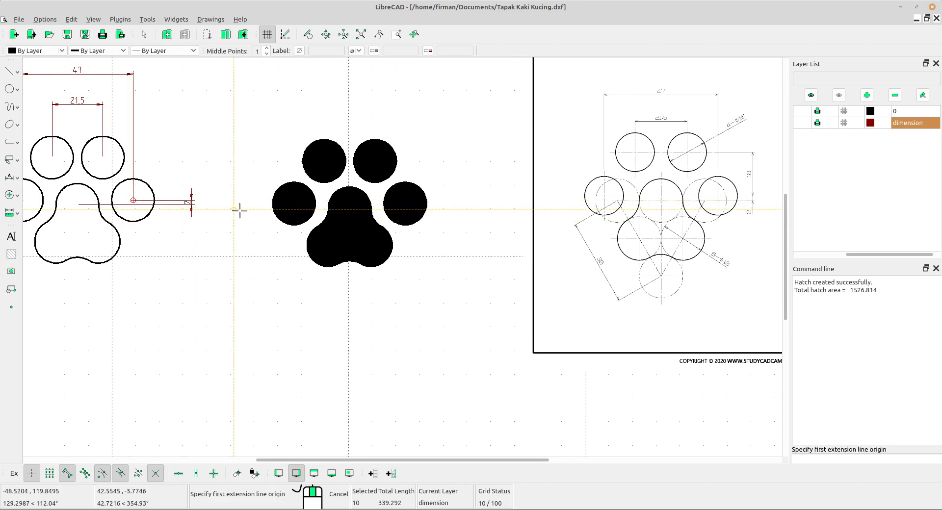
Step: Add a vertical dimension between the centres of the right outer toe and the right upper toe, just outside the previous vertical dimension
scroll(141, 190, "up", 3)
left_click(133, 200)
middle_click_drag(159, 175, 147, 270)
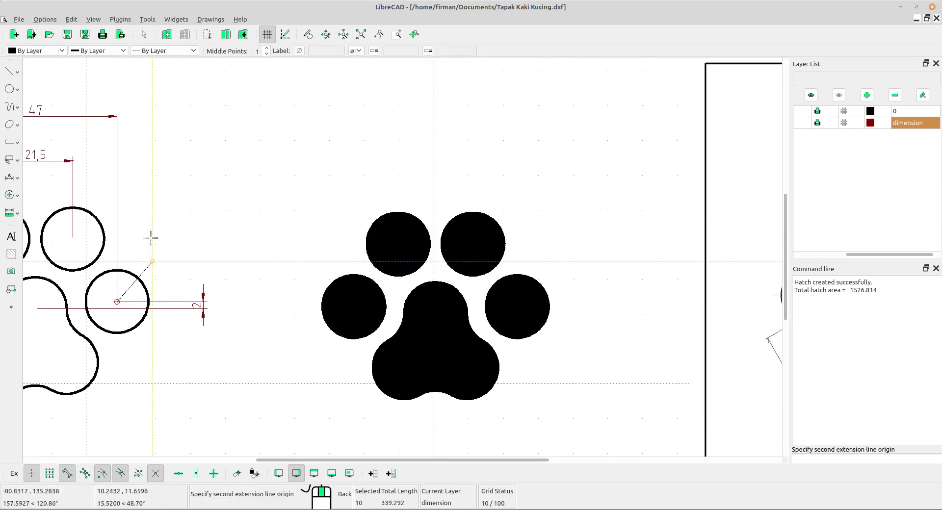
left_click(73, 239)
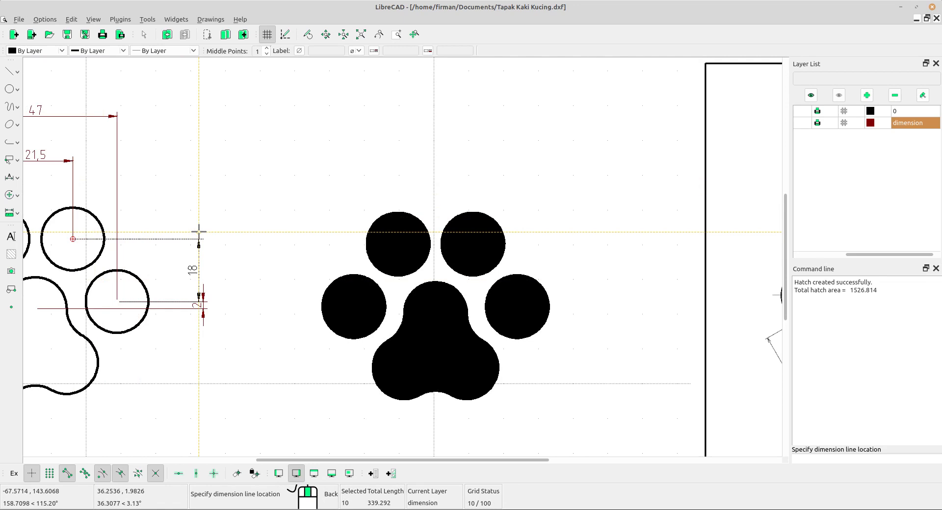
left_click(224, 231)
scroll(376, 270, "down", 2)
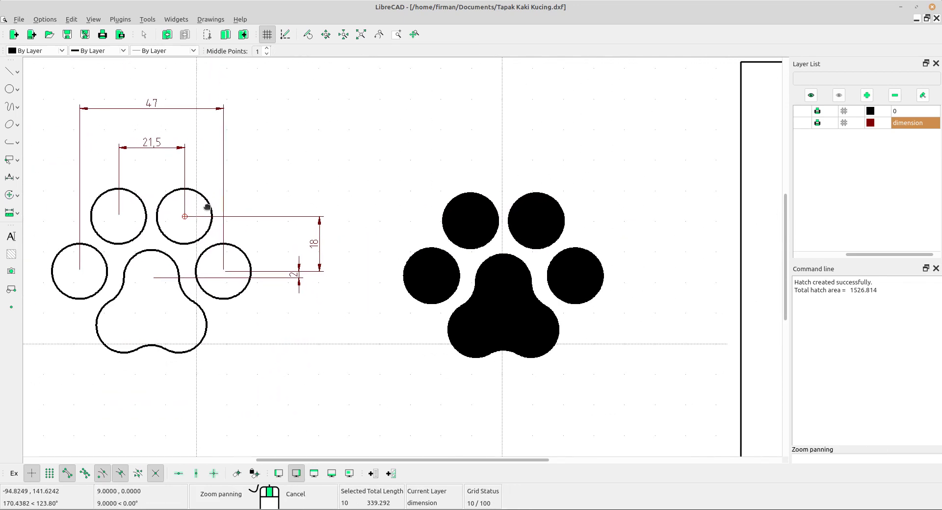
middle_click_drag(377, 270, 250, 248)
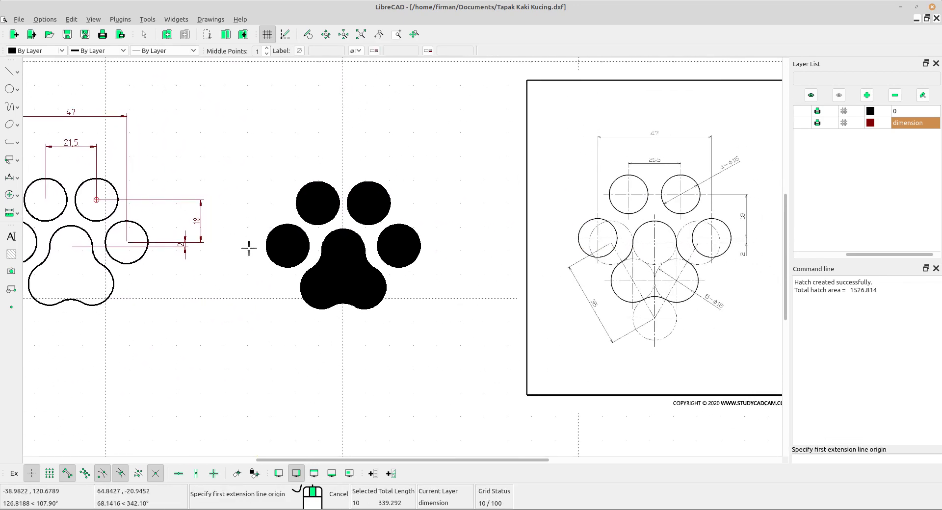
key("Escape")
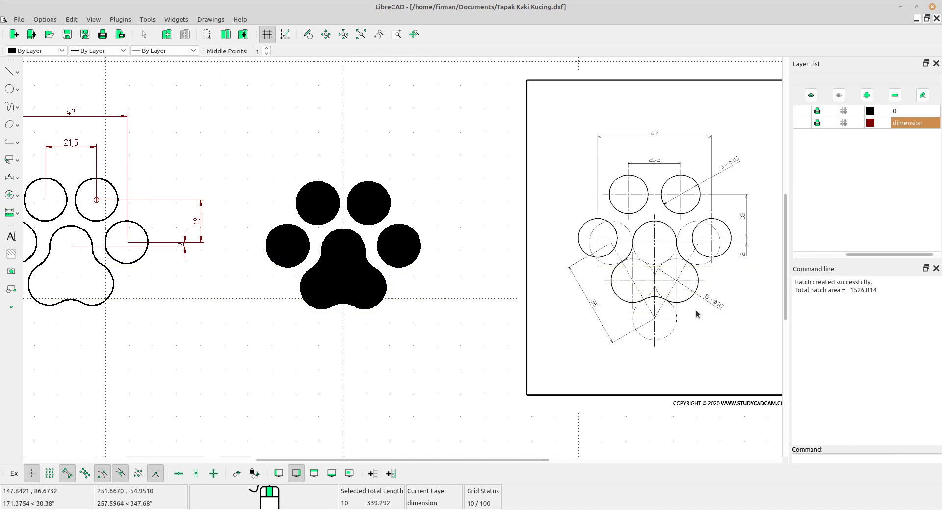
Step: Add a diametric dimension to the lower-right arc of the outlined paw's main pad, angled down to the right
scroll(697, 298, "up", 2)
scroll(696, 298, "up", 3)
scroll(639, 309, "down", 5)
middle_click_drag(140, 304, 438, 303)
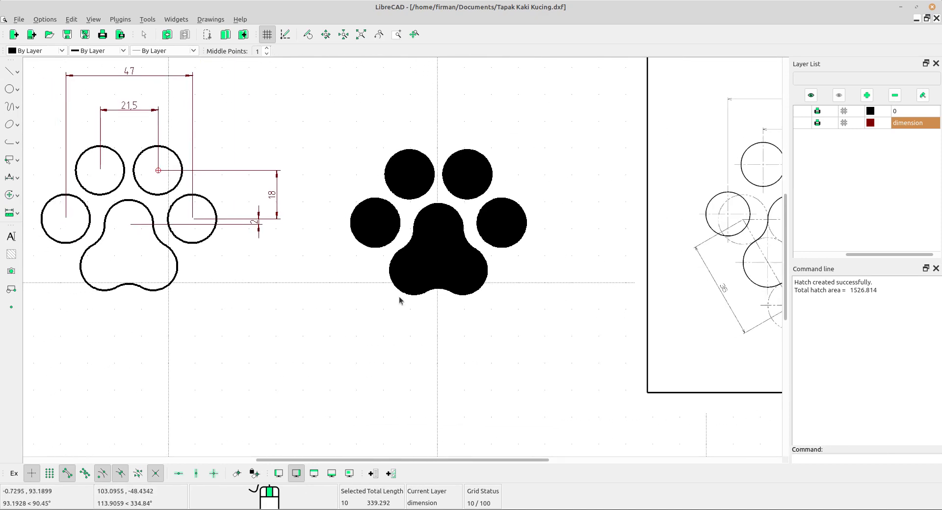
scroll(162, 217, "up", 2)
middle_click_drag(189, 229, 259, 221)
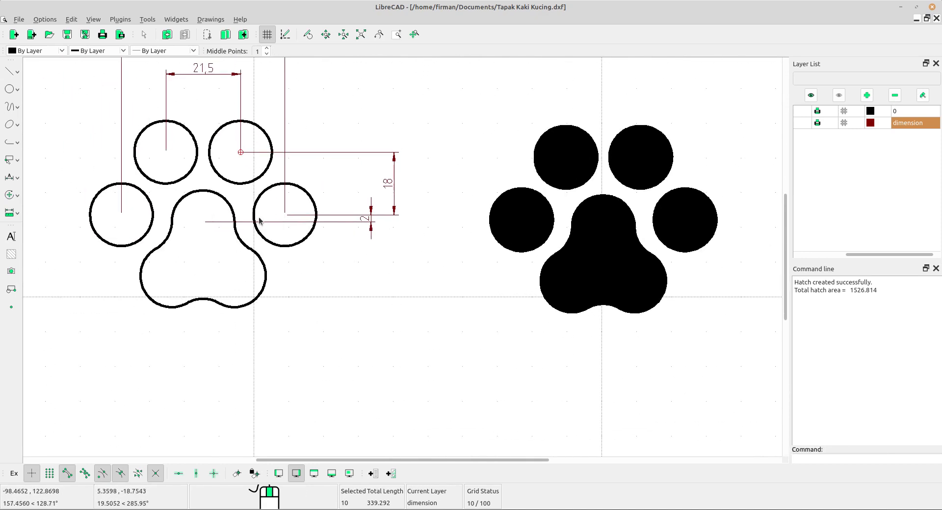
left_click(16, 179)
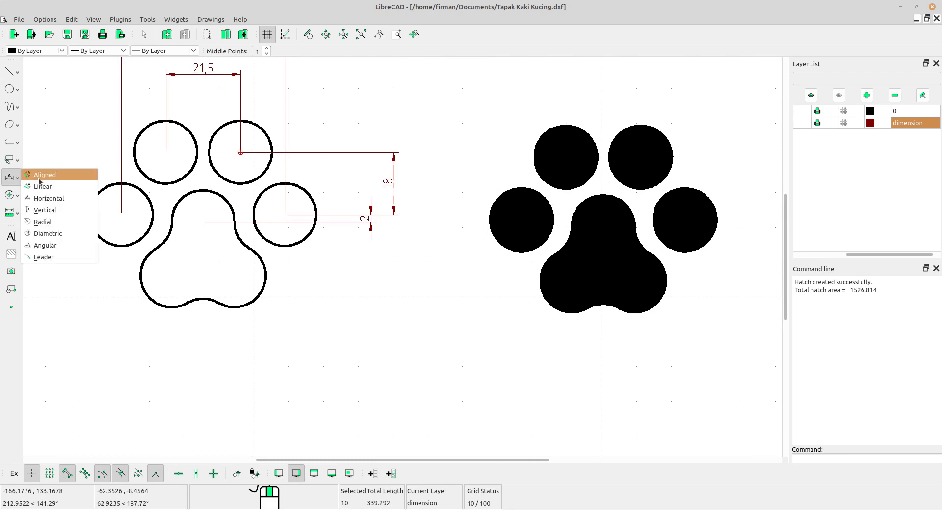
left_click(48, 234)
left_click(262, 295)
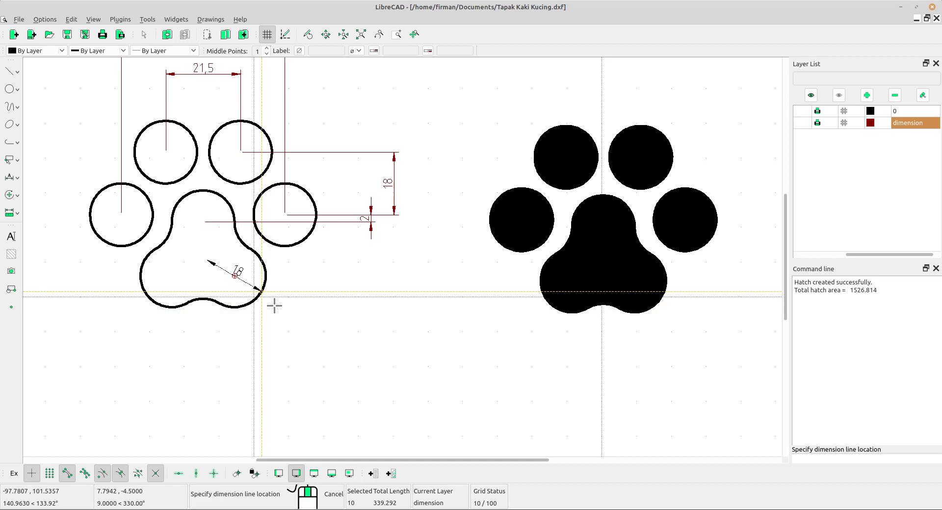
left_click(277, 299)
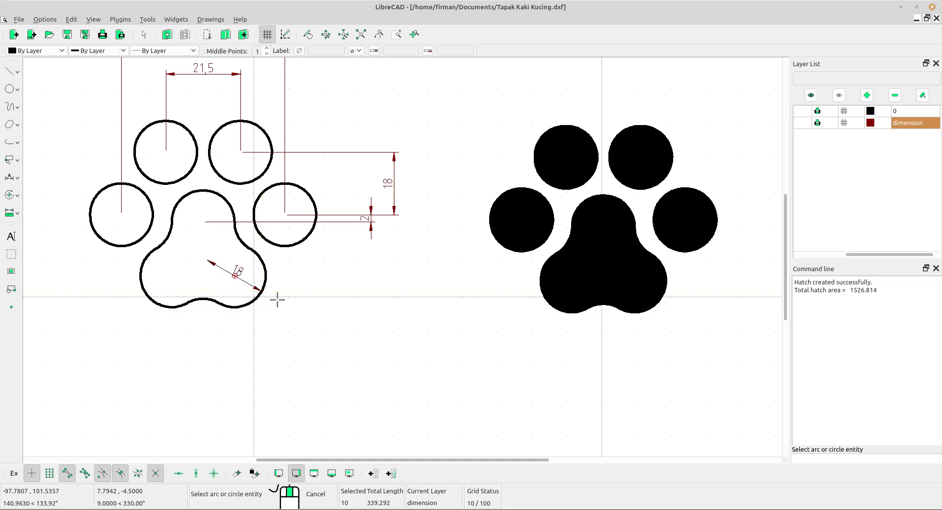
right_click(311, 286)
Step: Move the diametric dimension's text outside the main pad, beyond the lower-right end of its dimension line
scroll(263, 273, "up", 5)
left_click(263, 255)
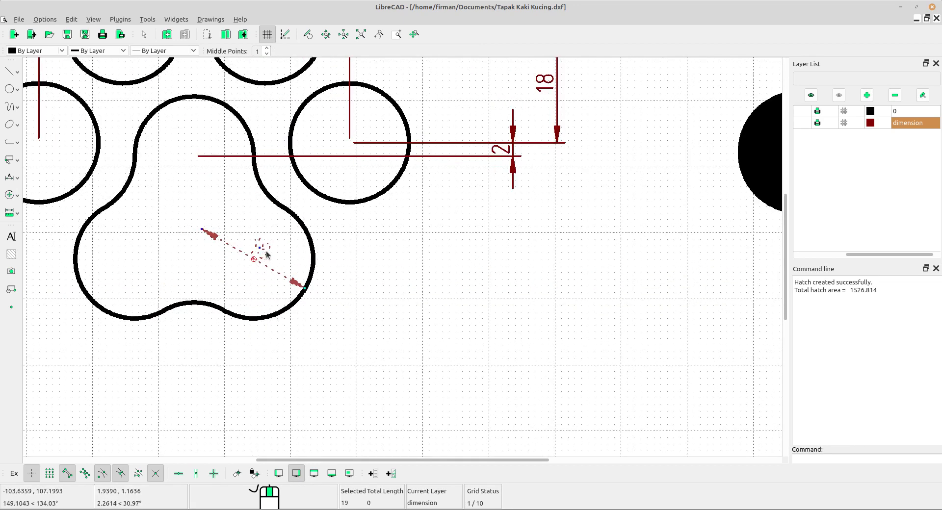
left_click(259, 247)
left_click(324, 290)
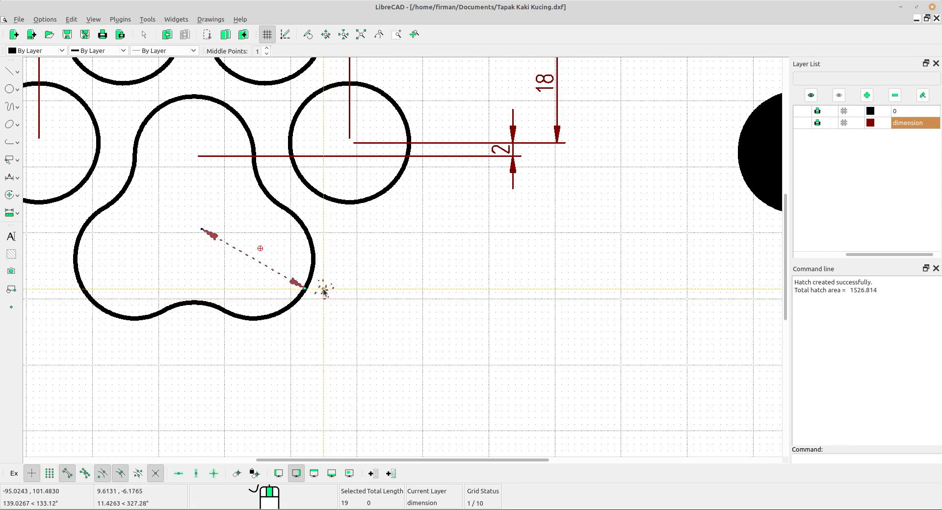
key("Escape")
Step: Examine the dimensioned outline paw alongside the solid-filled paw and the exercise 1125 reference sheet
scroll(378, 290, "down", 6)
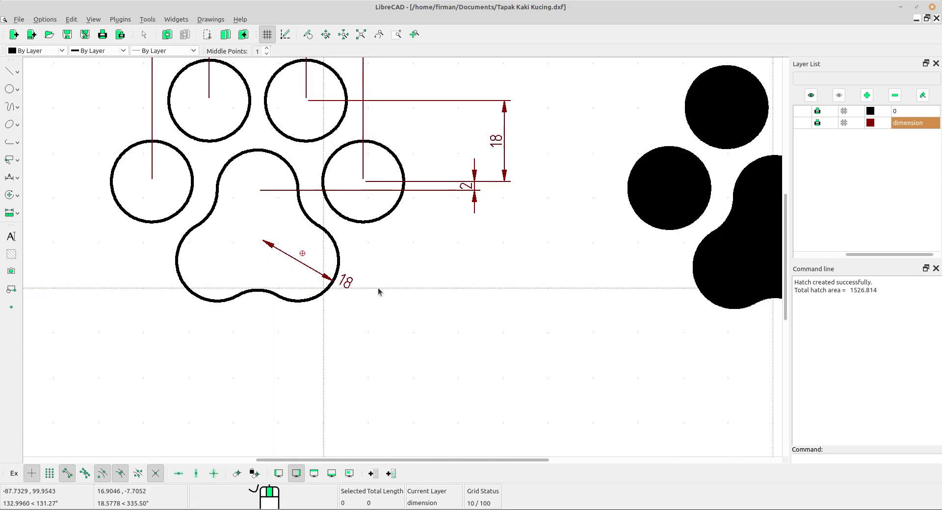
middle_click_drag(414, 287, 354, 332)
scroll(351, 322, "down", 7)
mouse_move(483, 318)
middle_mouse_down()
mouse_move(465, 327)
mouse_move(426, 305)
middle_mouse_up()
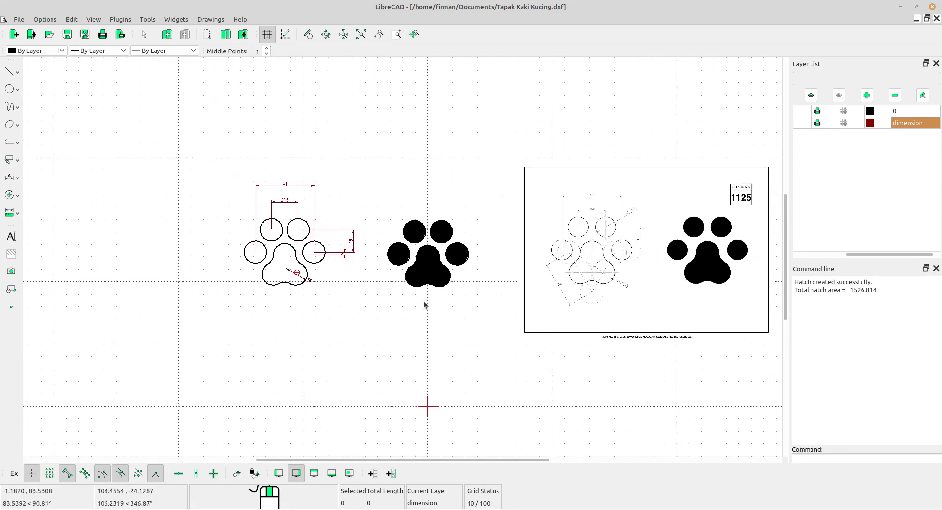
scroll(420, 303, "up", 1)
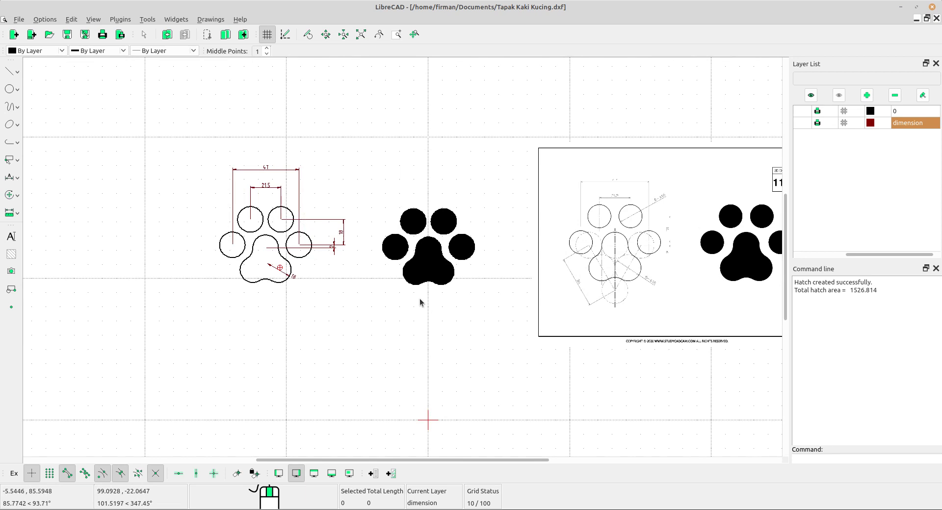
scroll(285, 216, "up", 4)
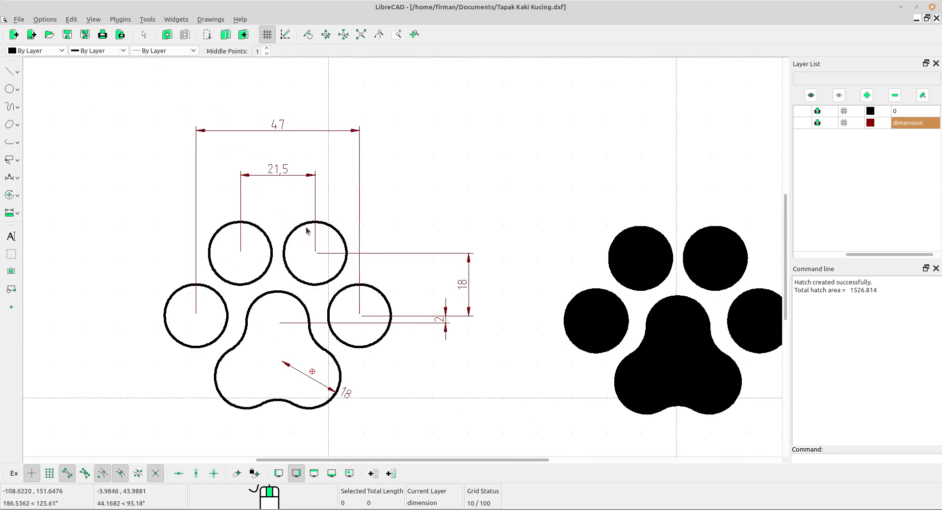
scroll(314, 240, "up", 1)
middle_click_drag(373, 338, 308, 301)
scroll(366, 305, "down", 1)
middle_click_drag(435, 373, 385, 361)
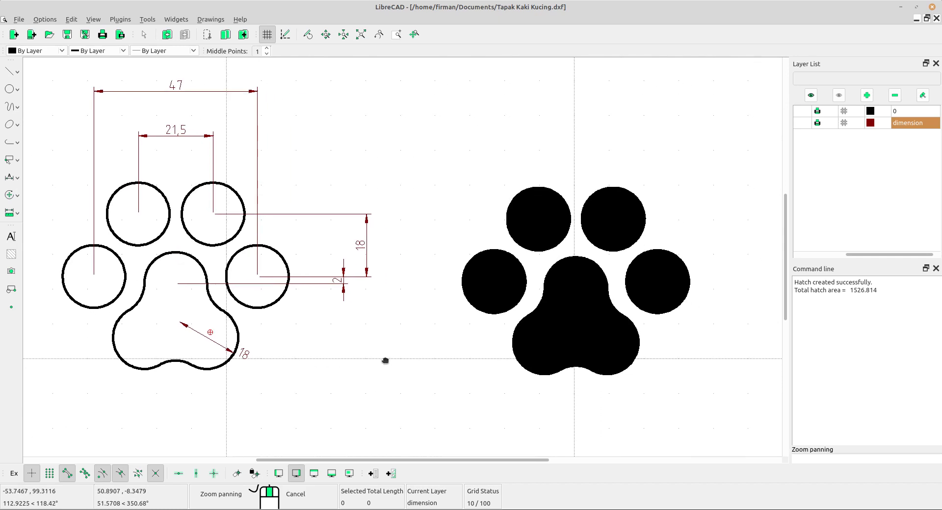
scroll(501, 351, "down", 4)
scroll(469, 352, "up", 1)
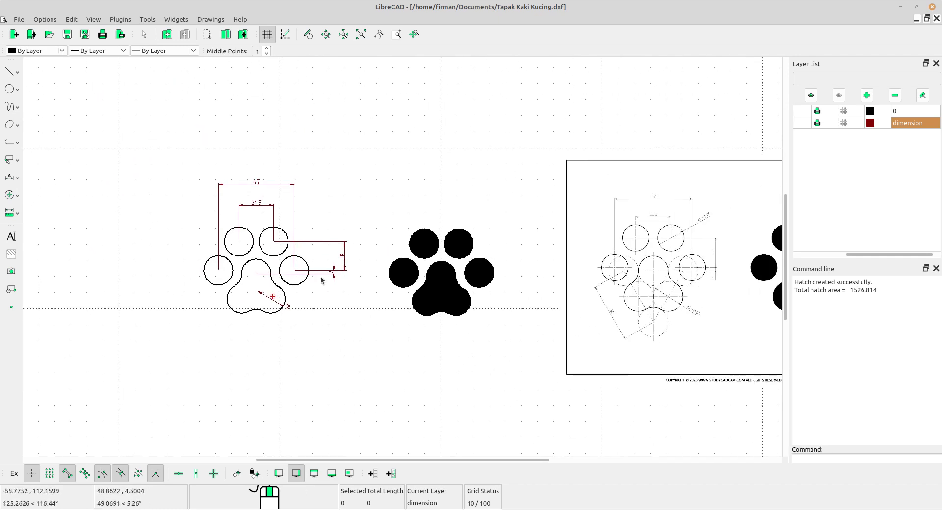
scroll(321, 280, "up", 1)
scroll(314, 292, "up", 4)
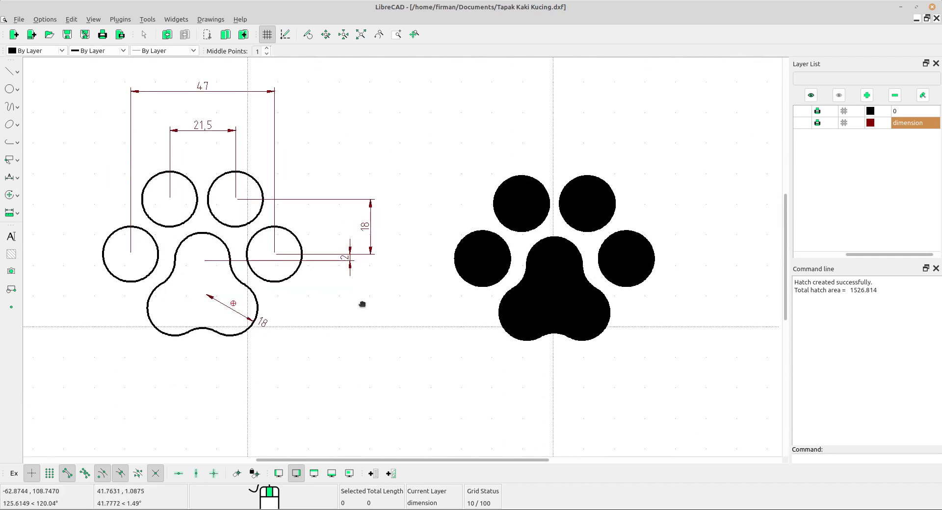
middle_click_drag(362, 304, 383, 324)
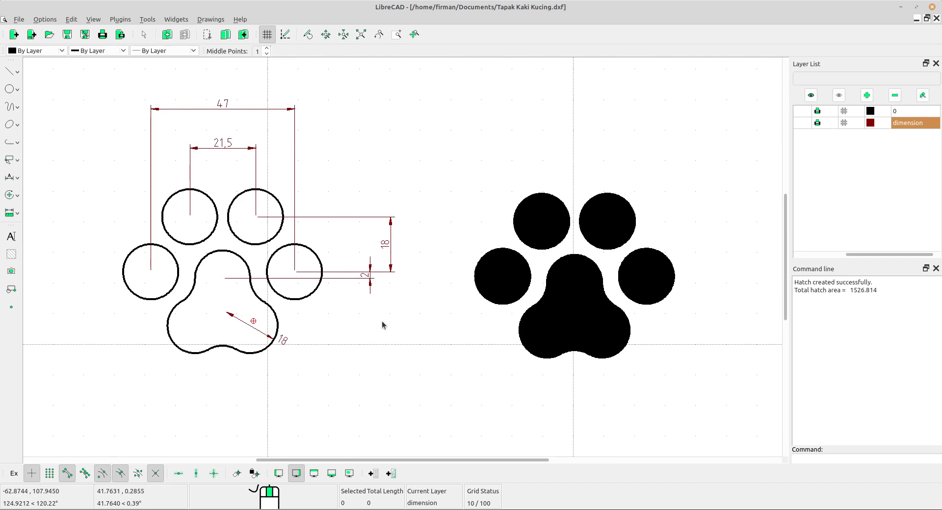